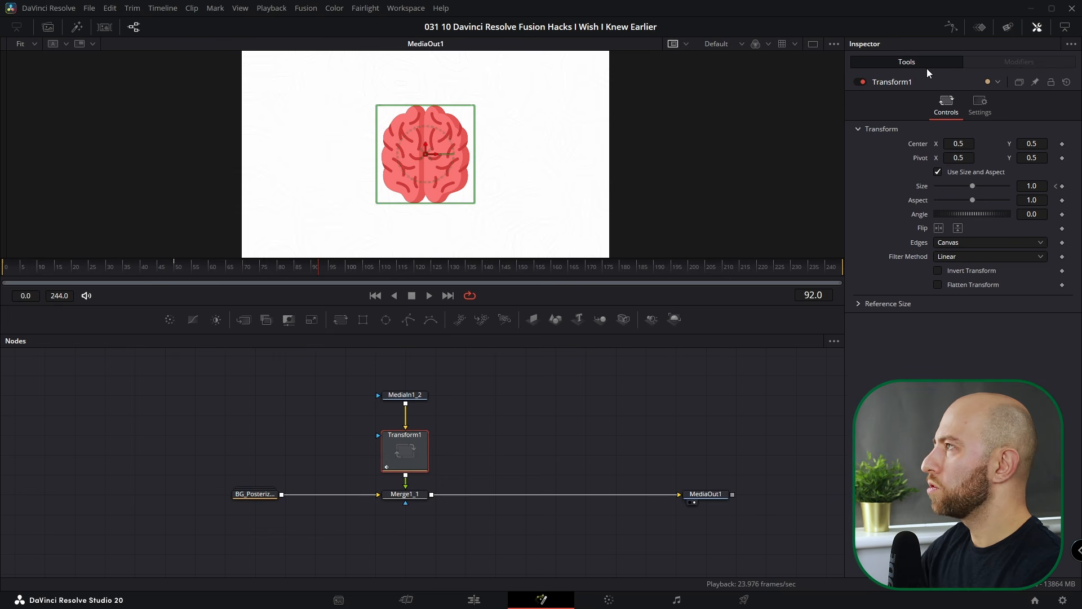
- Show Transform1's two Size keyframes on the keyframe timeline, select both, and replay the grow-in from frame 0
{"action": "left_click", "coordinate": [980, 28]}
{"action": "left_click_drag", "start_coordinate": [464, 382], "coordinate": [558, 385]}
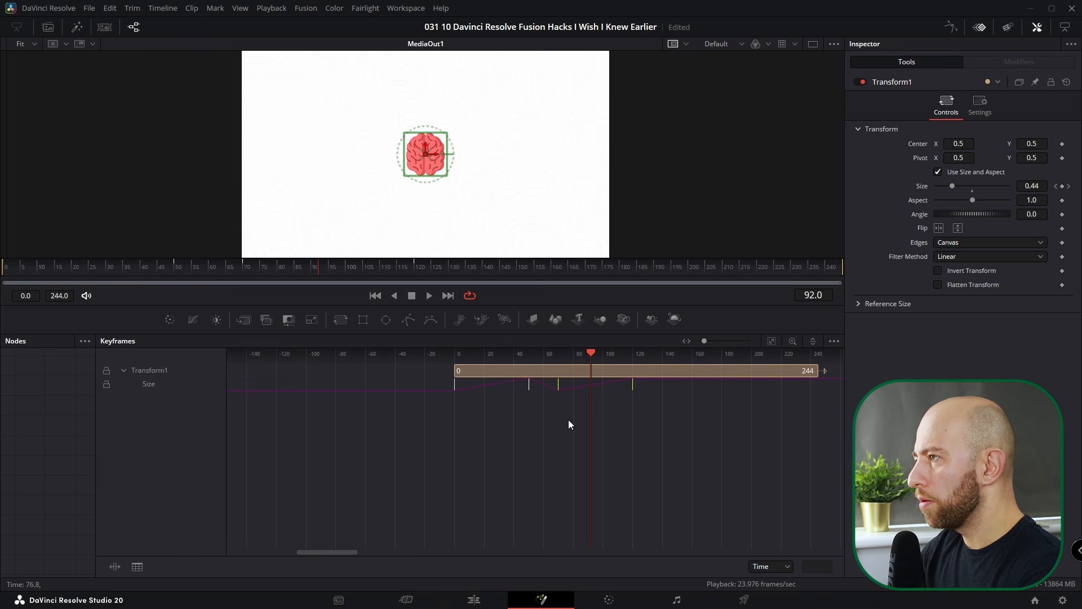
{"action": "key", "text": "v"}
{"action": "left_click", "coordinate": [3, 266]}
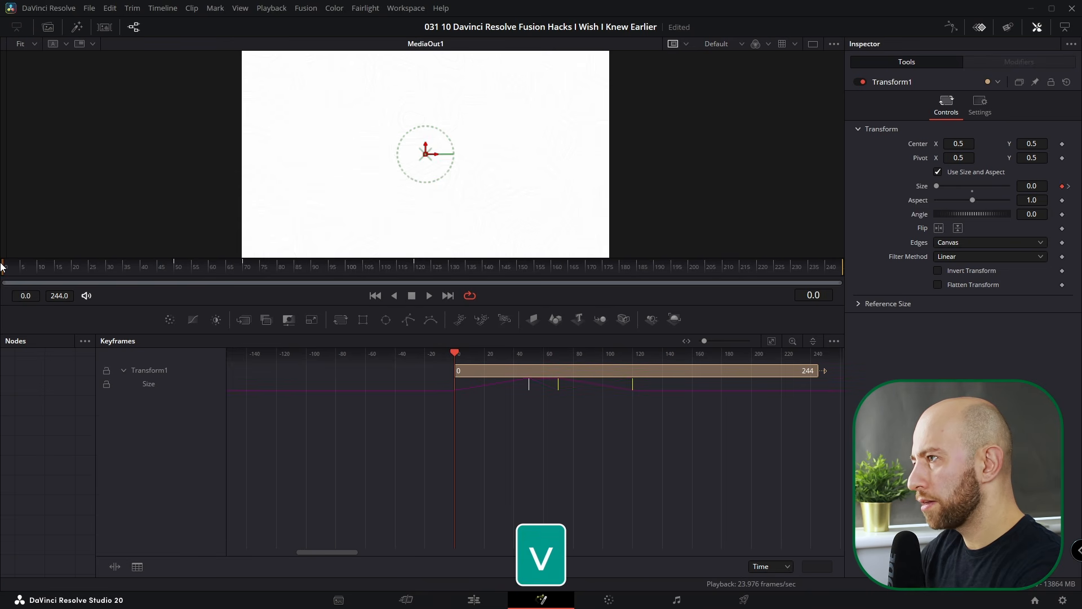
{"action": "key", "text": "space"}
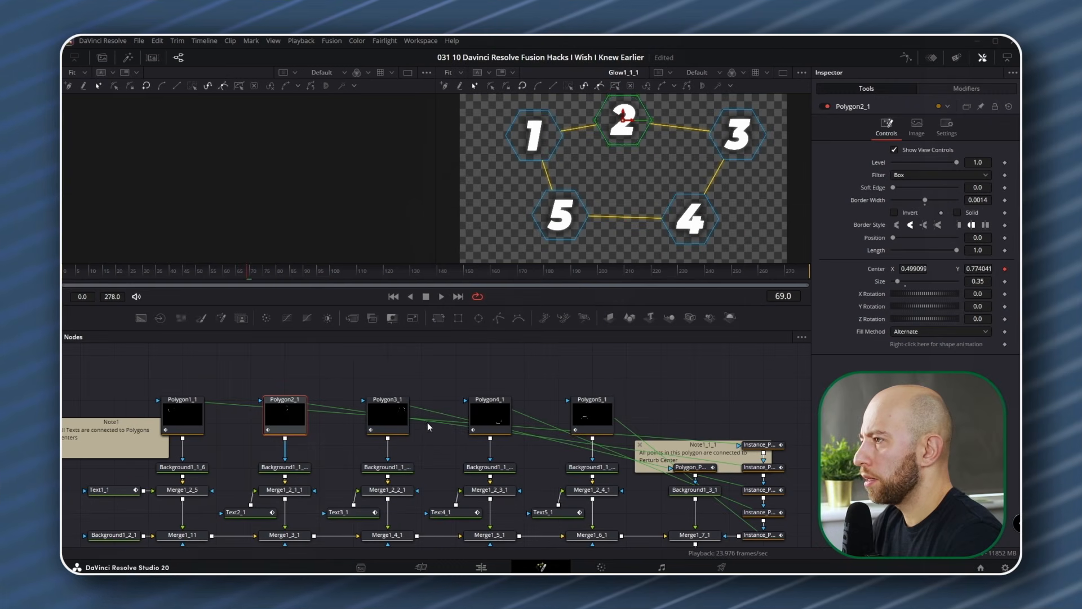
- Bring up the node context menu in the polygon node graph
{"action": "right_click", "coordinate": [435, 368]}
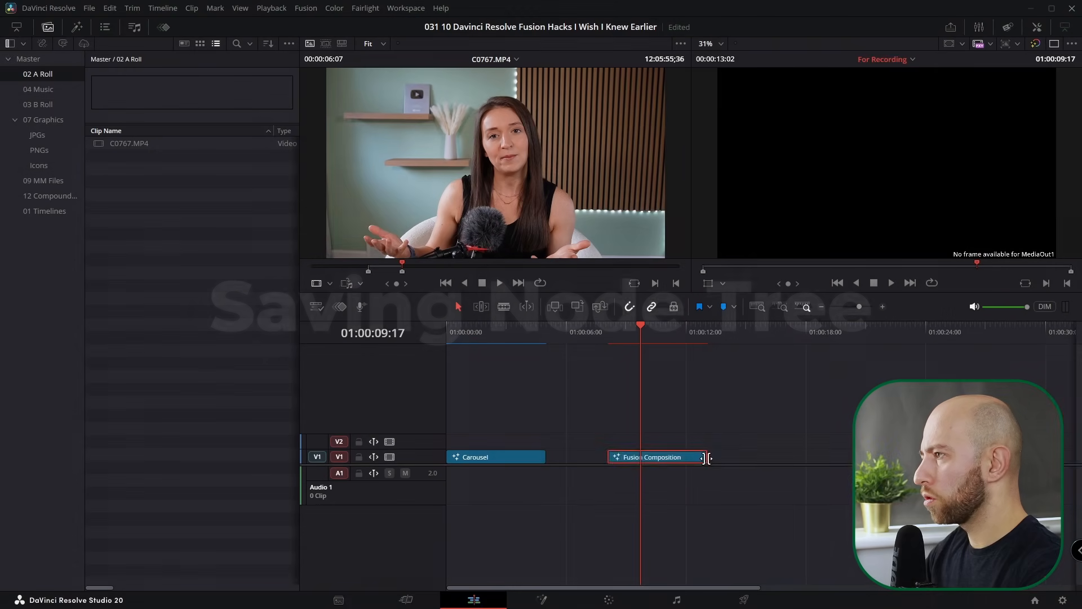
- Stack the Fusion Composition on V2 over C0767.MP4 on V1, match their ends, and open it in Fusion
{"action": "left_click_drag", "start_coordinate": [709, 458], "coordinate": [839, 458]}
{"action": "key", "text": "alt+Up"}
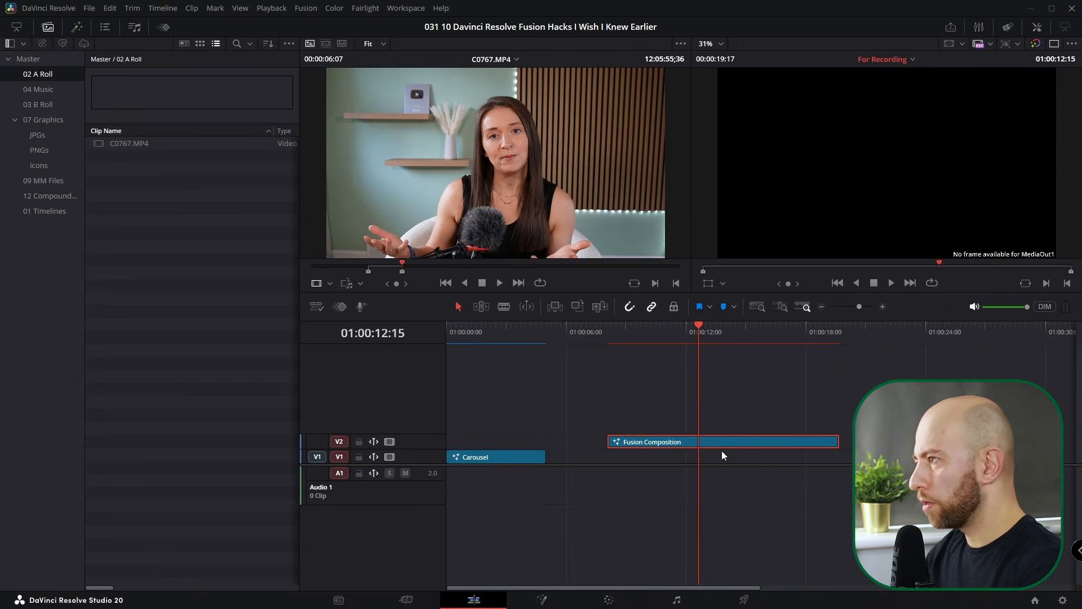
{"action": "left_click_drag", "start_coordinate": [129, 143], "coordinate": [635, 471]}
{"action": "left_click_drag", "start_coordinate": [728, 457], "coordinate": [835, 456]}
{"action": "left_click", "coordinate": [678, 331]}
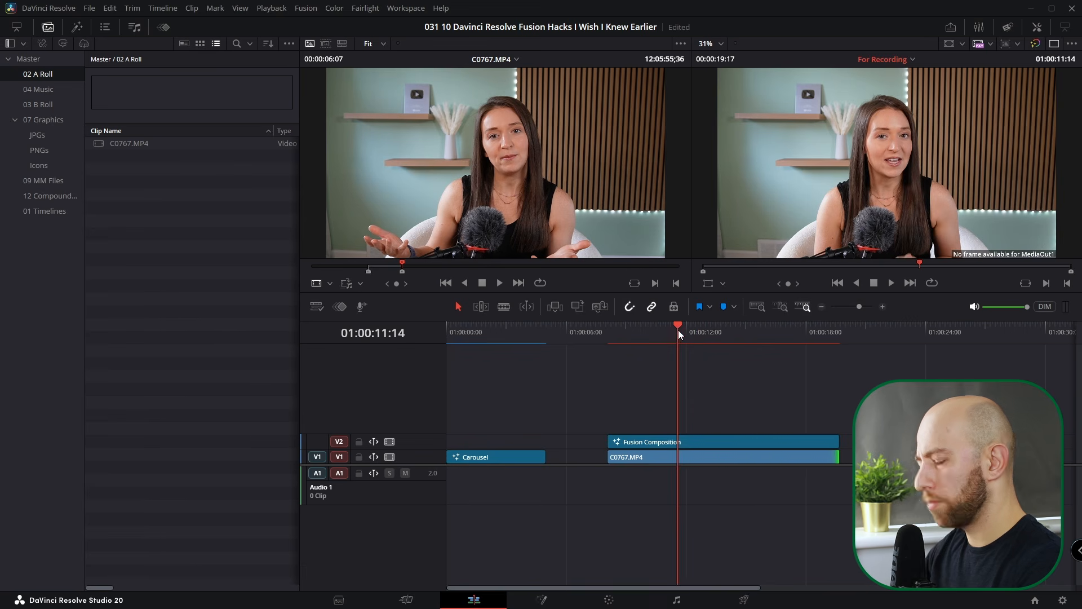
{"action": "key", "text": "shift+5"}
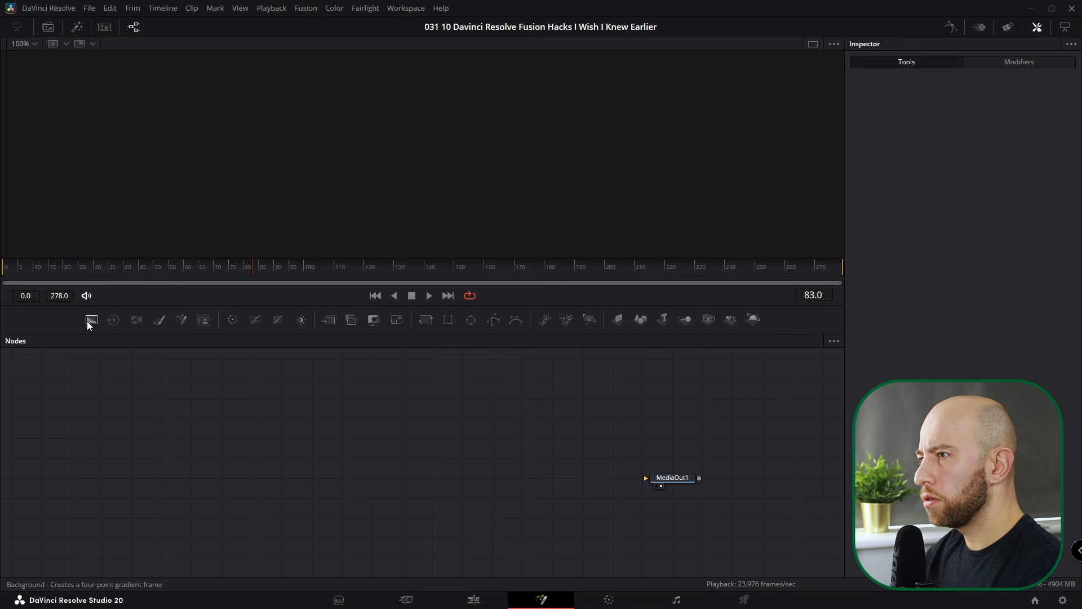
- Build a background, clip and merge by hand, then delete those three nodes
{"action": "left_click_drag", "start_coordinate": [92, 322], "coordinate": [654, 479]}
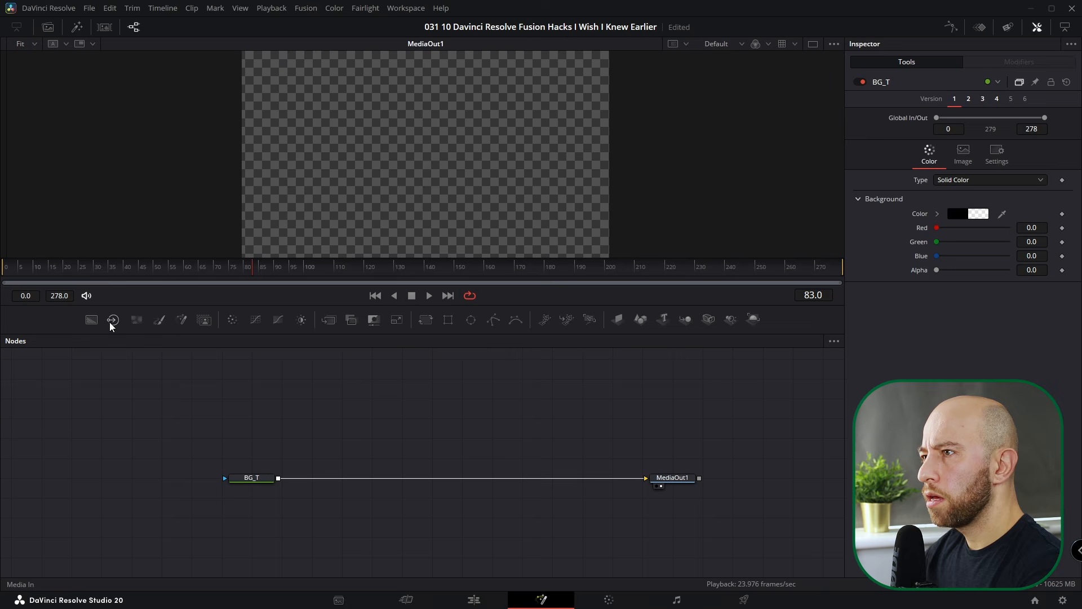
{"action": "left_click_drag", "start_coordinate": [305, 459], "coordinate": [278, 478]}
{"action": "left_click", "coordinate": [312, 459]}
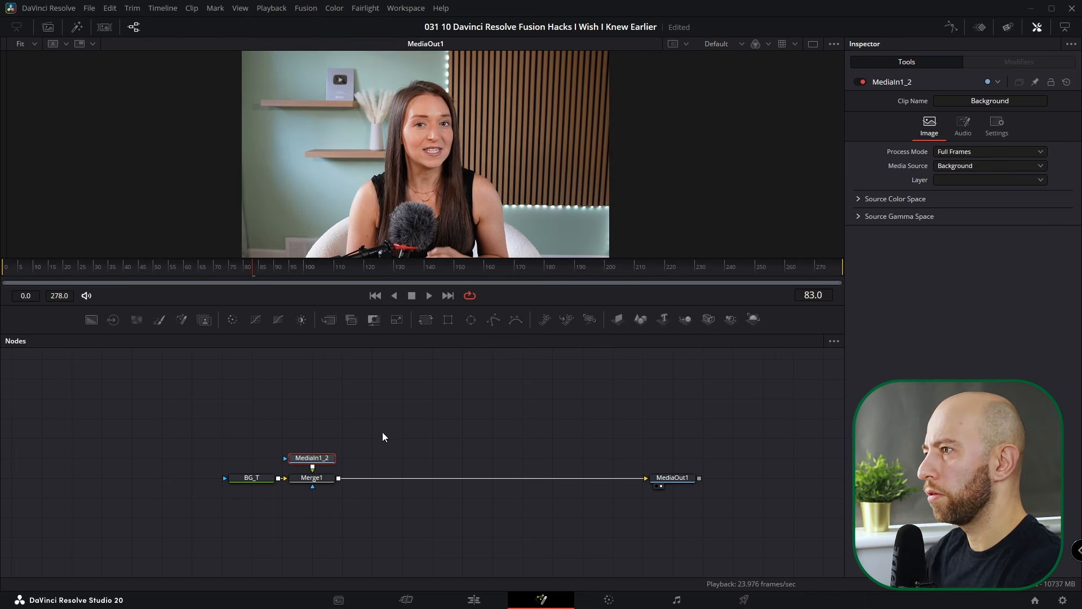
{"action": "left_click_drag", "start_coordinate": [386, 427], "coordinate": [204, 509]}
{"action": "key", "text": "Delete"}
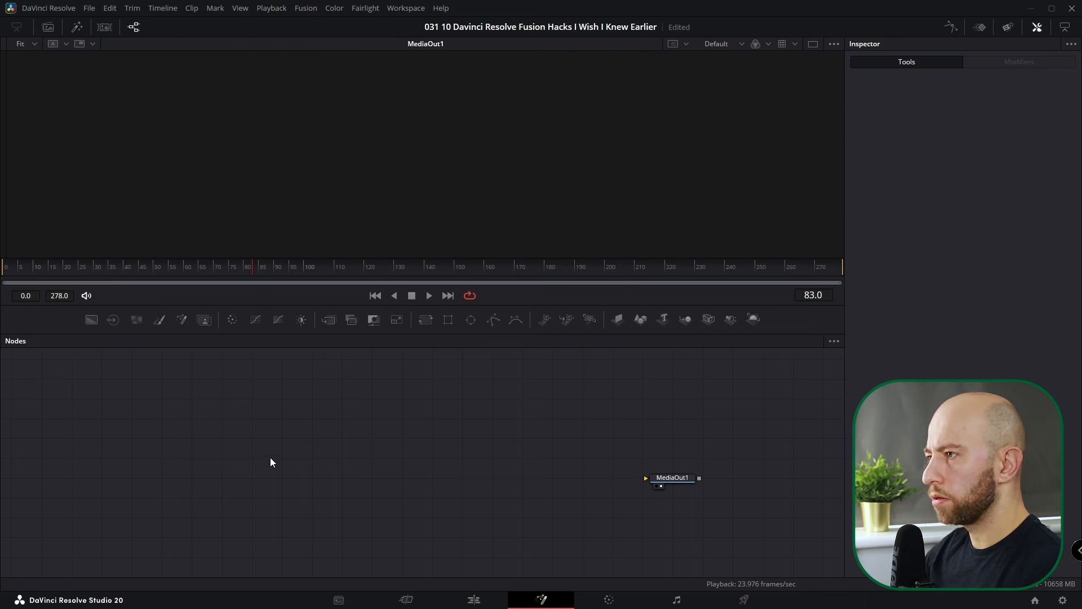
- Add the BG+MediaIn macro from the 'bg' tool search and connect its Merge to MediaOut1
{"action": "key", "text": "shift+space"}
{"action": "type", "text": "bg"}
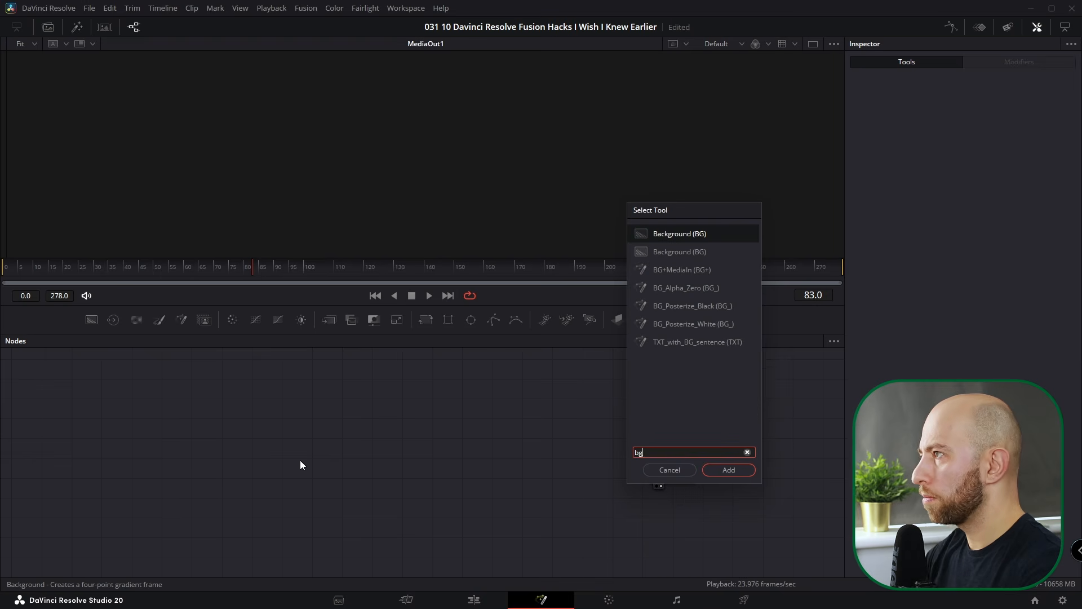
{"action": "key", "text": "Down"}
{"action": "key", "text": "Down"}
{"action": "key", "text": "Return"}
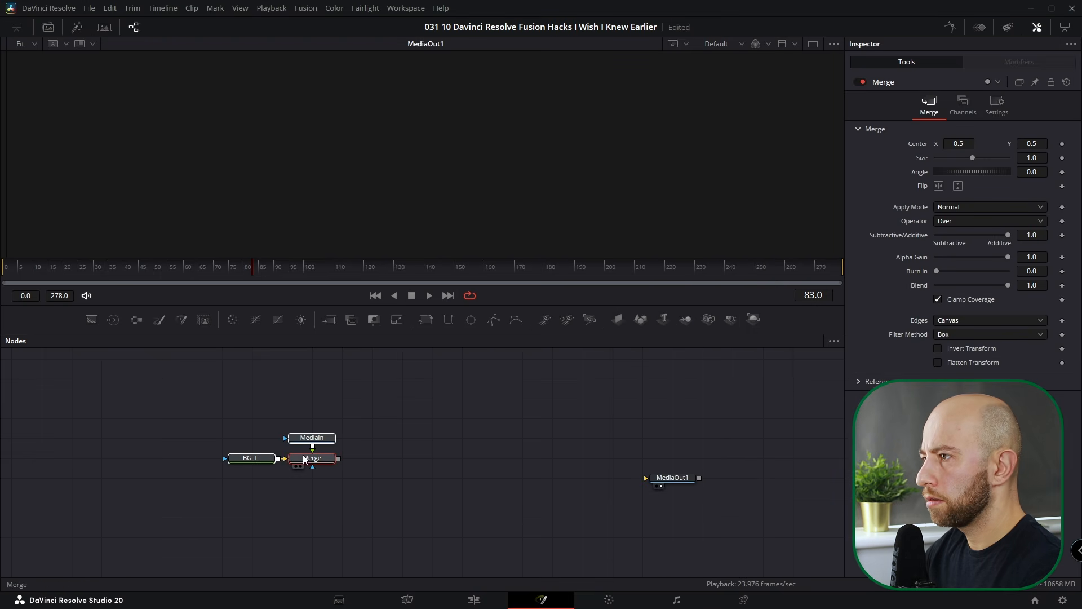
{"action": "left_click_drag", "start_coordinate": [339, 459], "coordinate": [730, 461]}
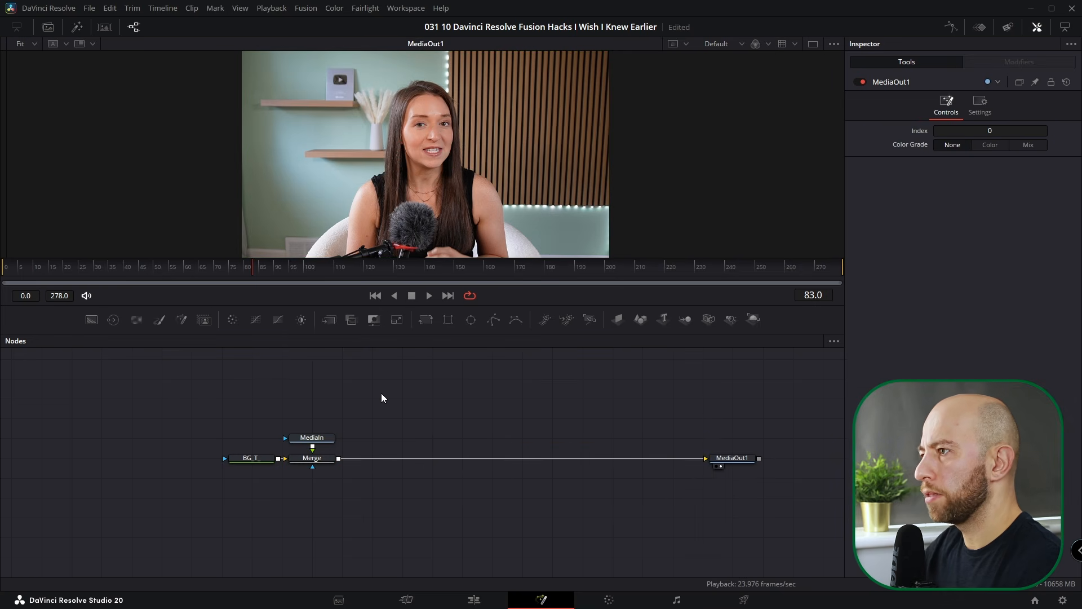
- Disconnect Merge from MediaOut1, inspect BG_T_, MediaIn and Merge, then select all three
{"action": "left_click", "coordinate": [452, 458]}
{"action": "key", "text": "Delete"}
{"action": "left_click_drag", "start_coordinate": [357, 411], "coordinate": [229, 485]}
{"action": "left_click", "coordinate": [251, 457]}
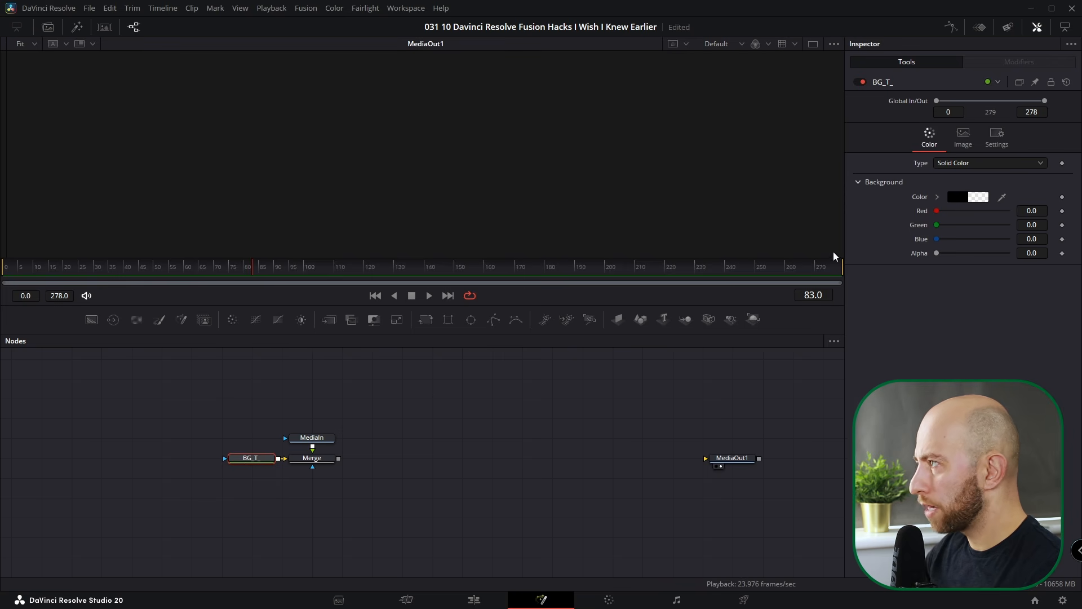
{"action": "left_click", "coordinate": [309, 439]}
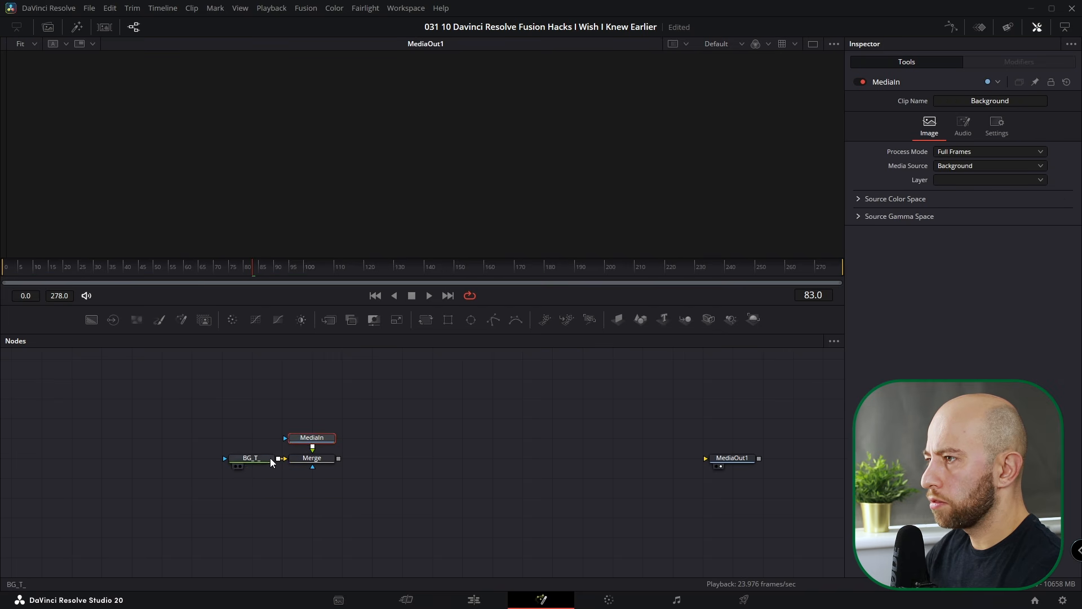
{"action": "left_click", "coordinate": [308, 460]}
{"action": "key", "text": "ctrl+a"}
{"action": "left_click_drag", "start_coordinate": [392, 407], "coordinate": [213, 491]}
- Save the three nodes' settings as a macro named BG++ and delete them
{"action": "right_click", "coordinate": [310, 460]}
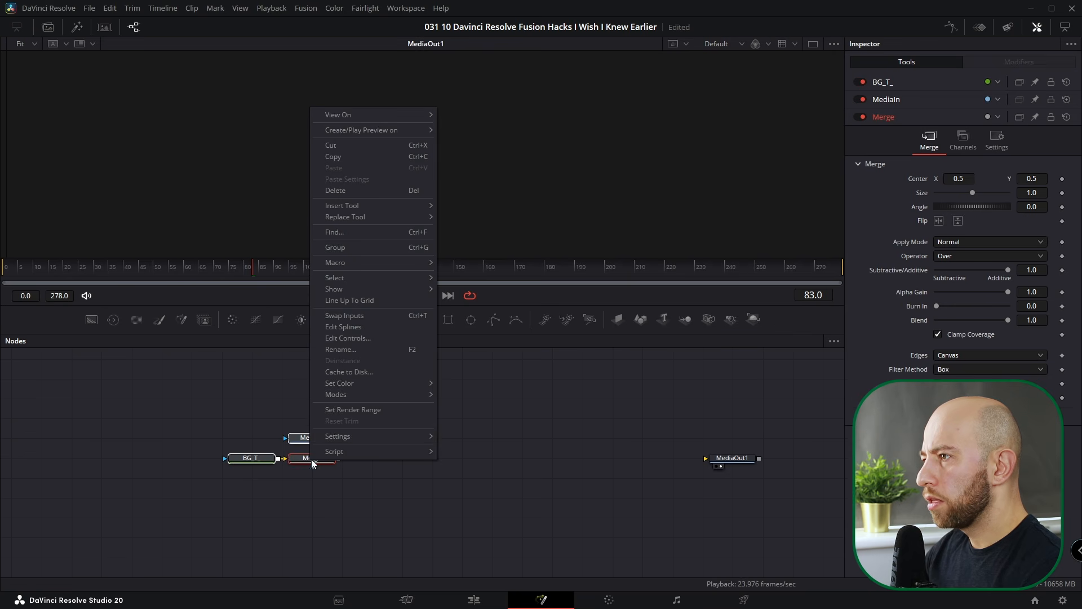
{"action": "mouse_move", "coordinate": [344, 435]}
{"action": "left_click", "coordinate": [510, 463]}
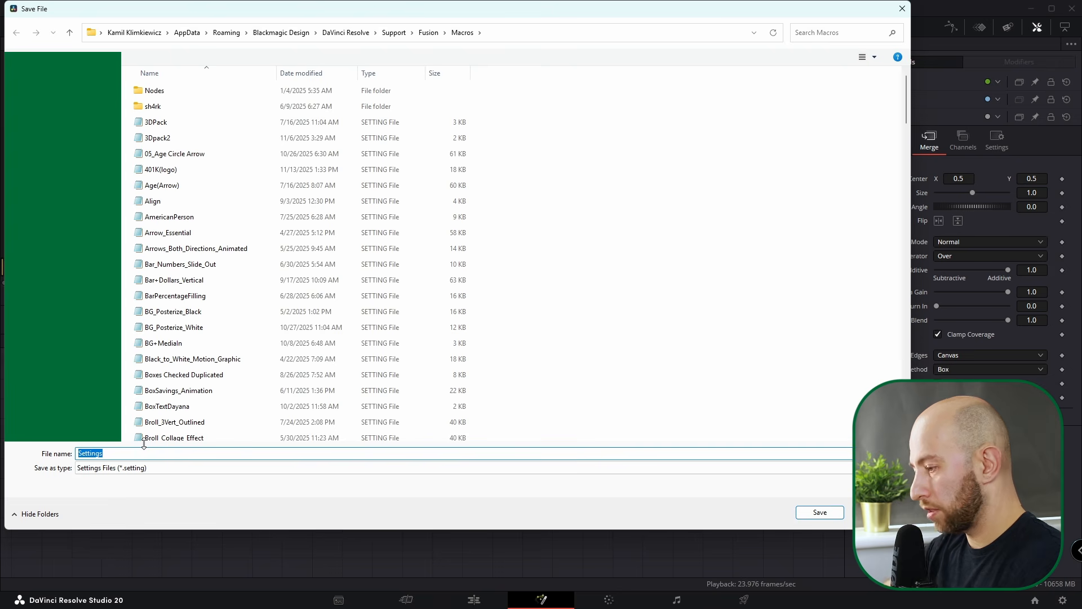
{"action": "type", "text": "BG++"}
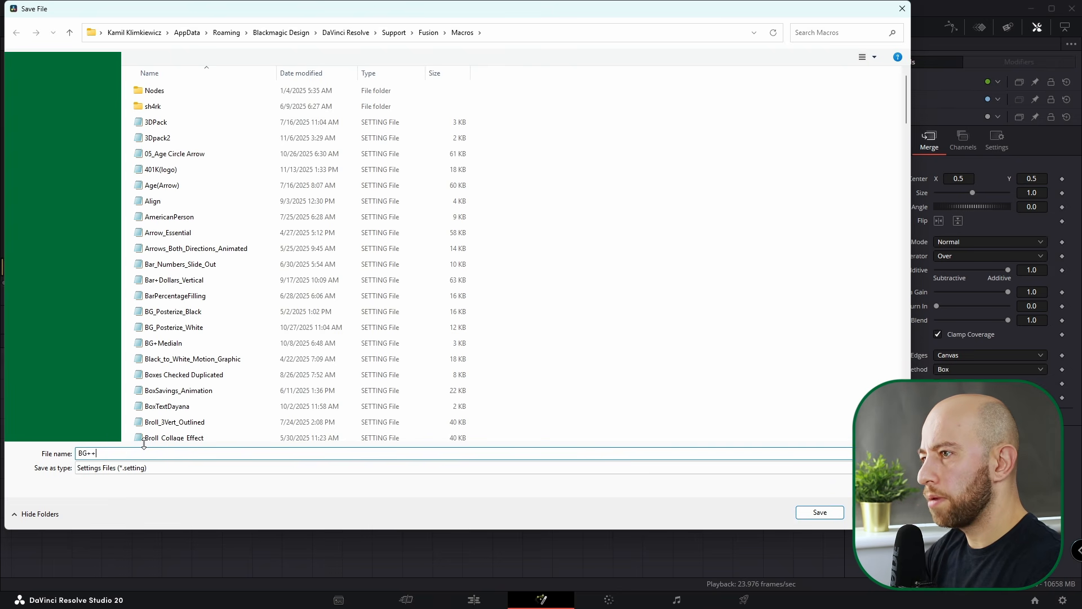
{"action": "key", "text": "Return"}
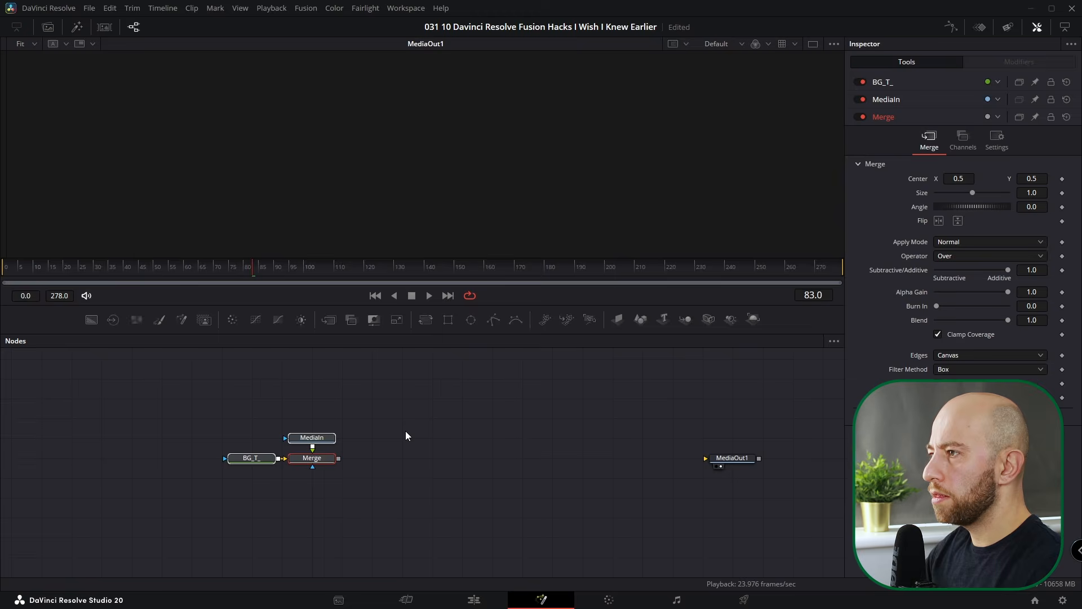
{"action": "key", "text": "Delete"}
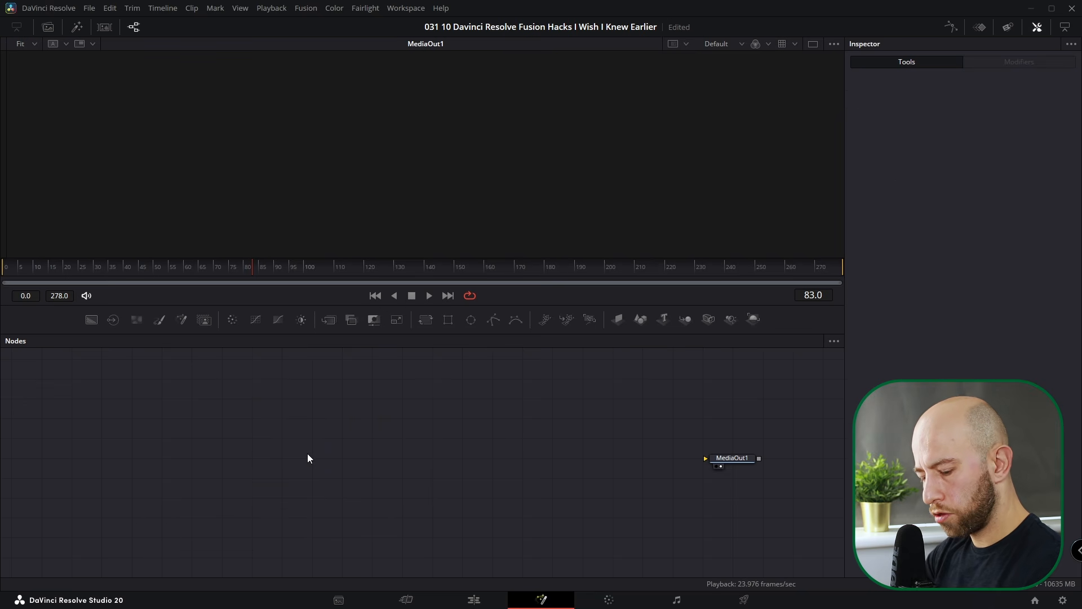
- Add the BG++ macro via the 'bg++' tool search and wire its Merge into MediaOut1
{"action": "key", "text": "shift+space"}
{"action": "type", "text": "b"}
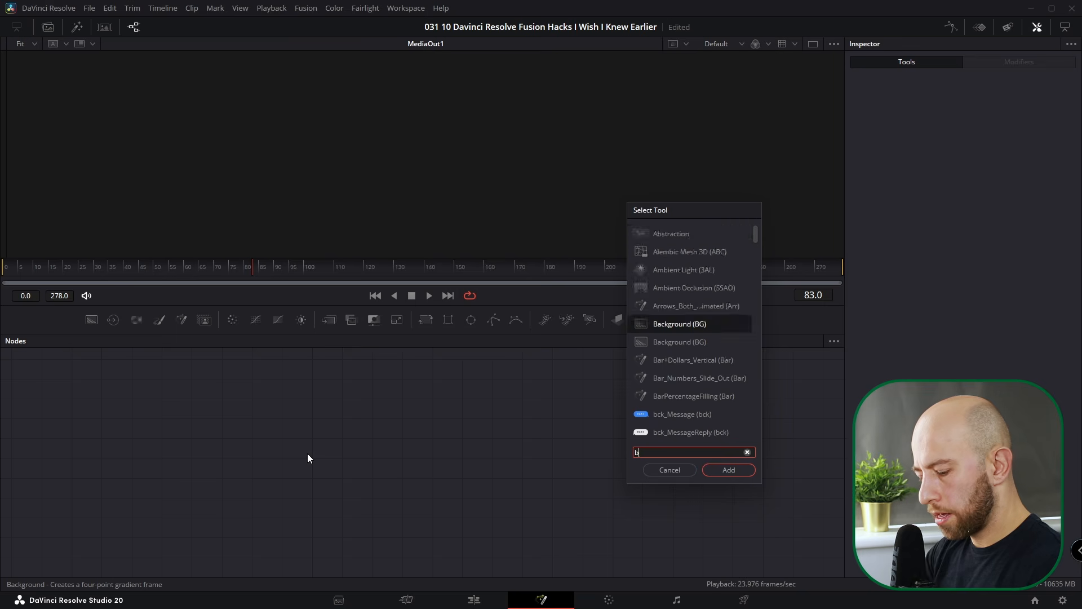
{"action": "type", "text": "g++"}
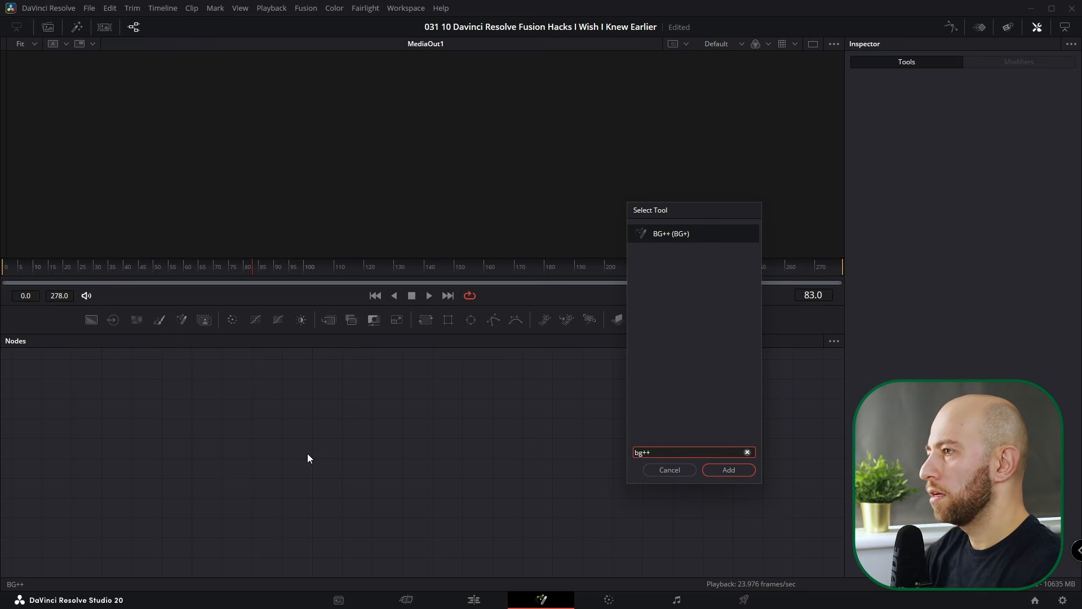
{"action": "key", "text": "Return"}
{"action": "left_click_drag", "start_coordinate": [337, 458], "coordinate": [721, 460]}
{"action": "left_click", "coordinate": [588, 416]}
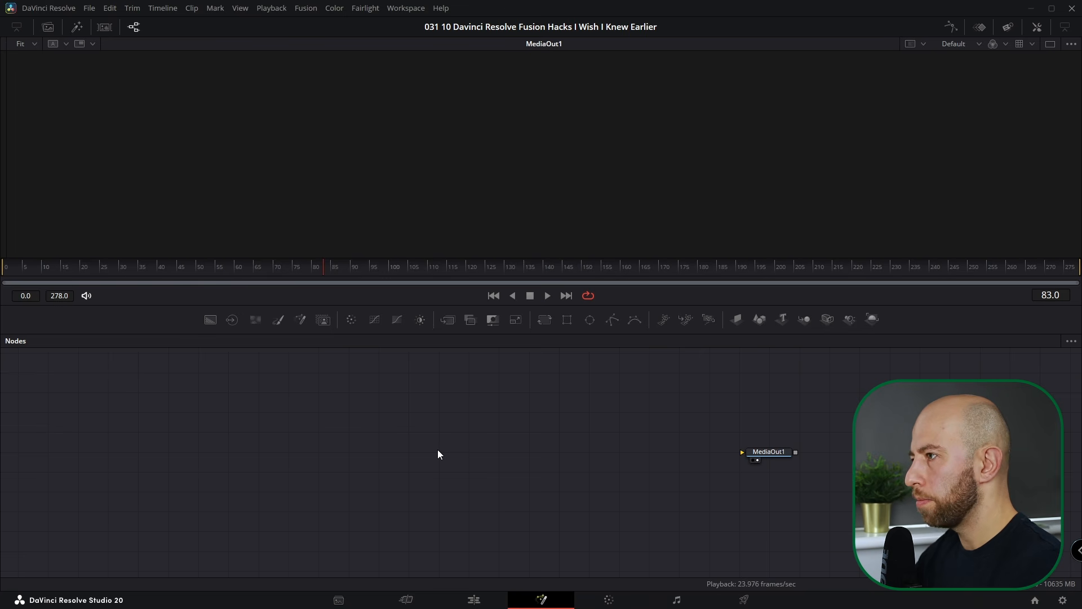
- Add Transform1, Ellipse3, Polygon1 and Rectangle1 nodes using the T, E, P and R hotkeys
{"action": "key", "text": "b"}
{"action": "key", "text": "ctrl+z"}
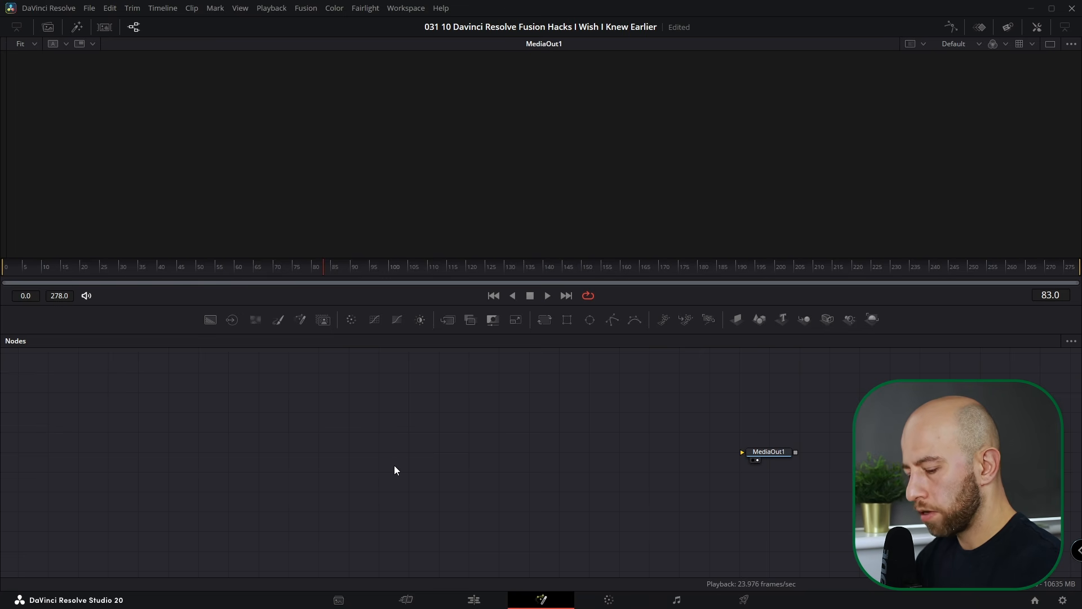
{"action": "key", "text": "t"}
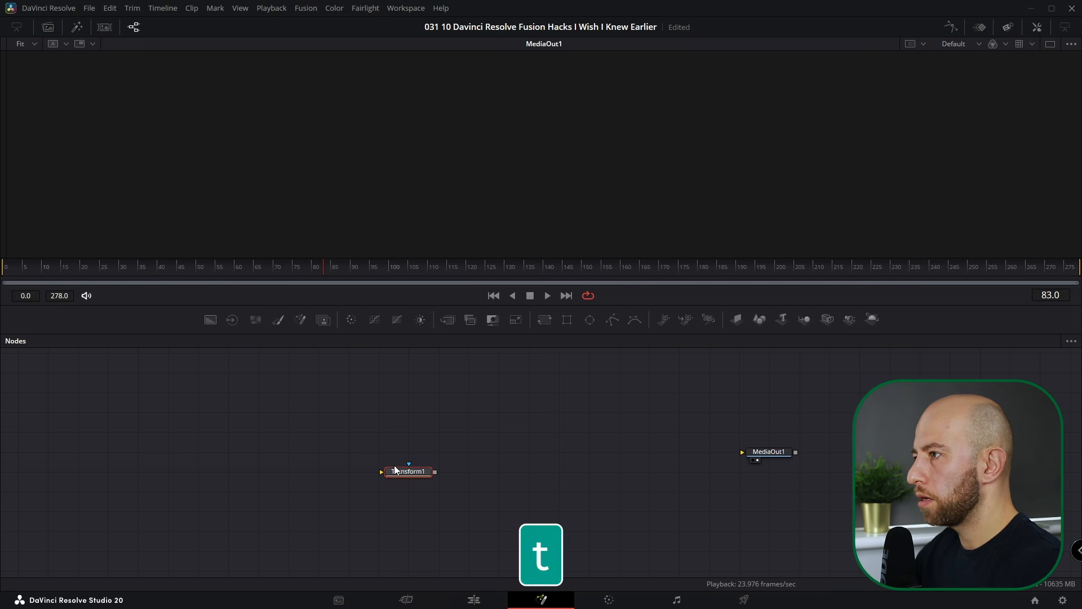
{"action": "left_click", "coordinate": [484, 432]}
{"action": "key", "text": "e"}
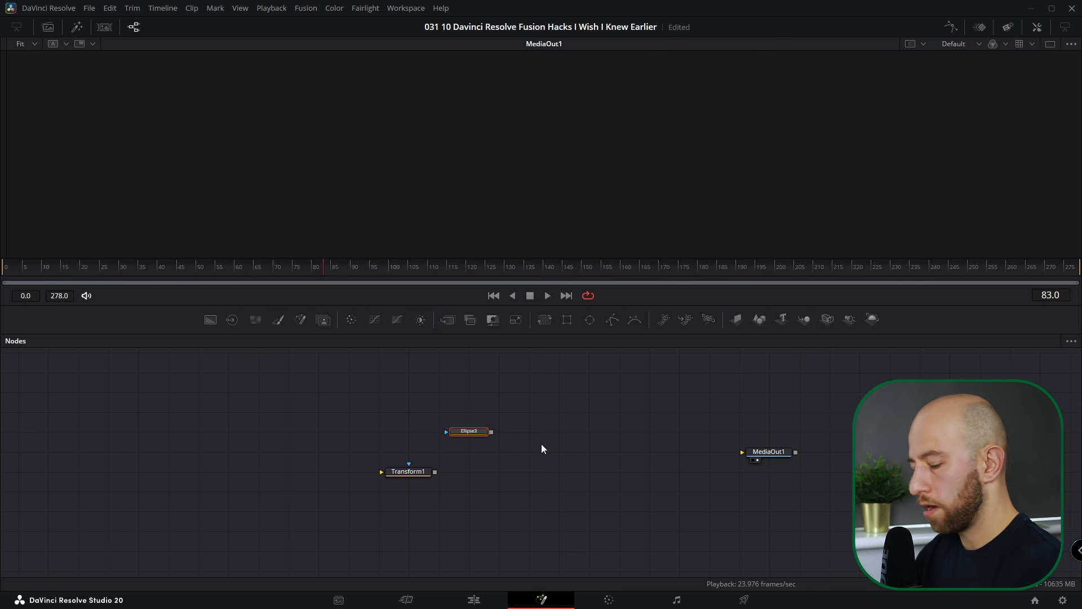
{"action": "key", "text": "p"}
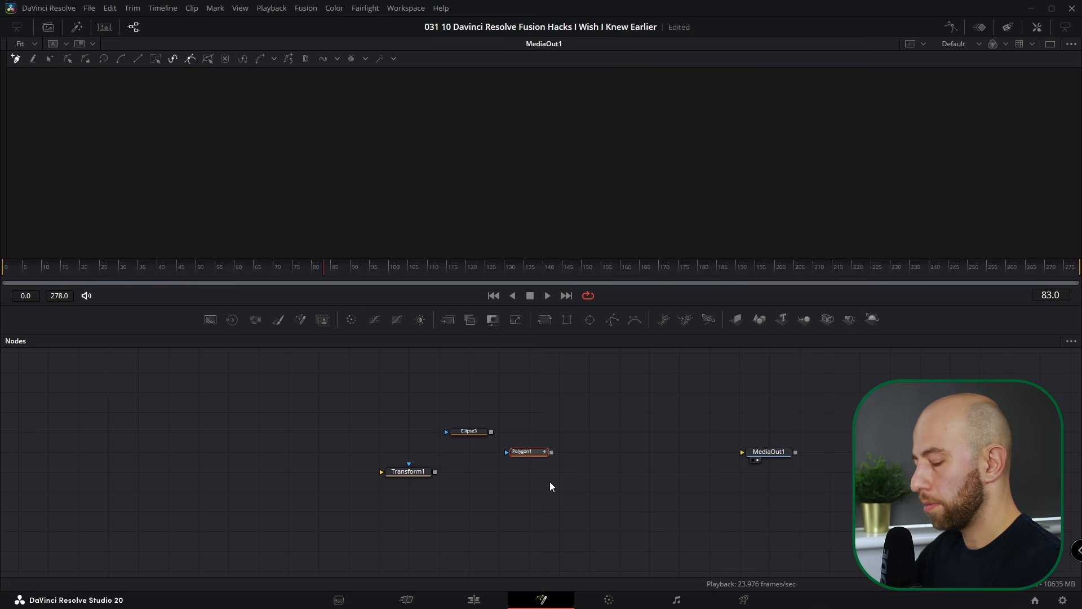
{"action": "left_click", "coordinate": [550, 482]}
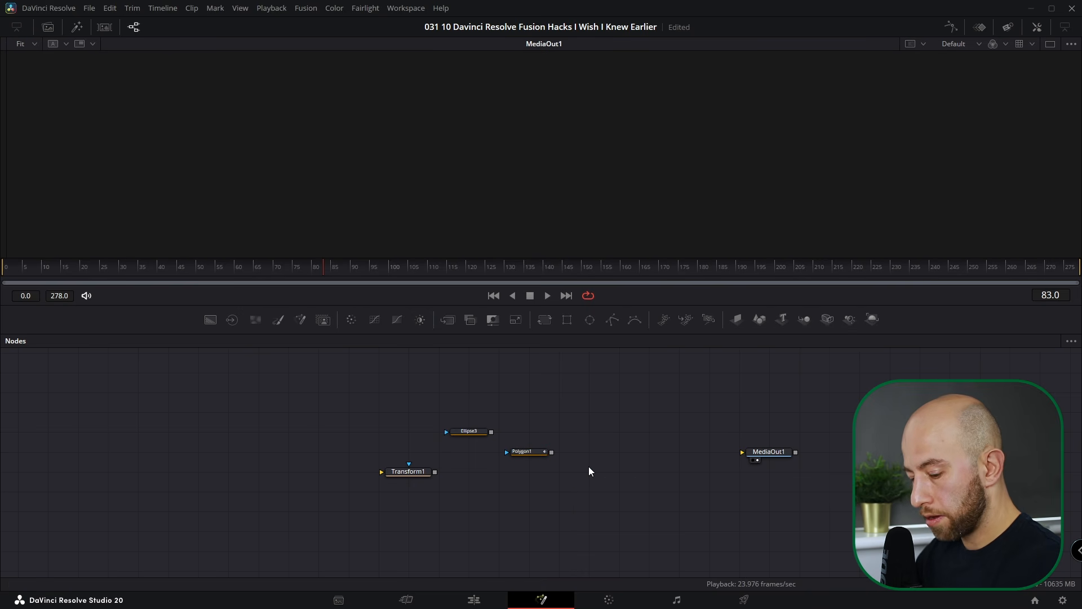
{"action": "key", "text": "r"}
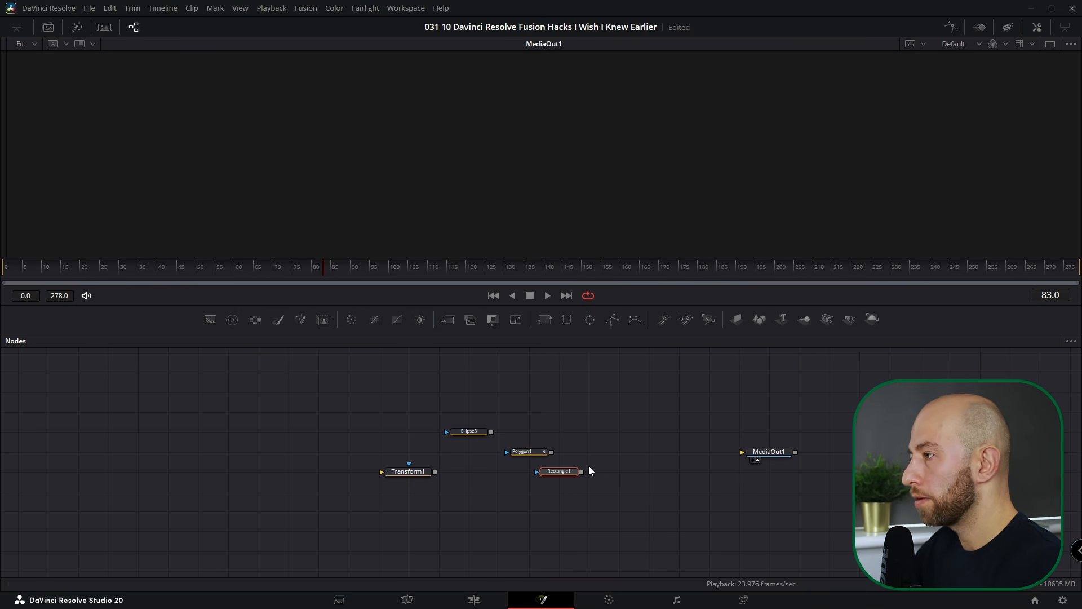
- Delete all four new nodes and search the Select Action list for 'hot k'
{"action": "key", "text": "ctrl+a"}
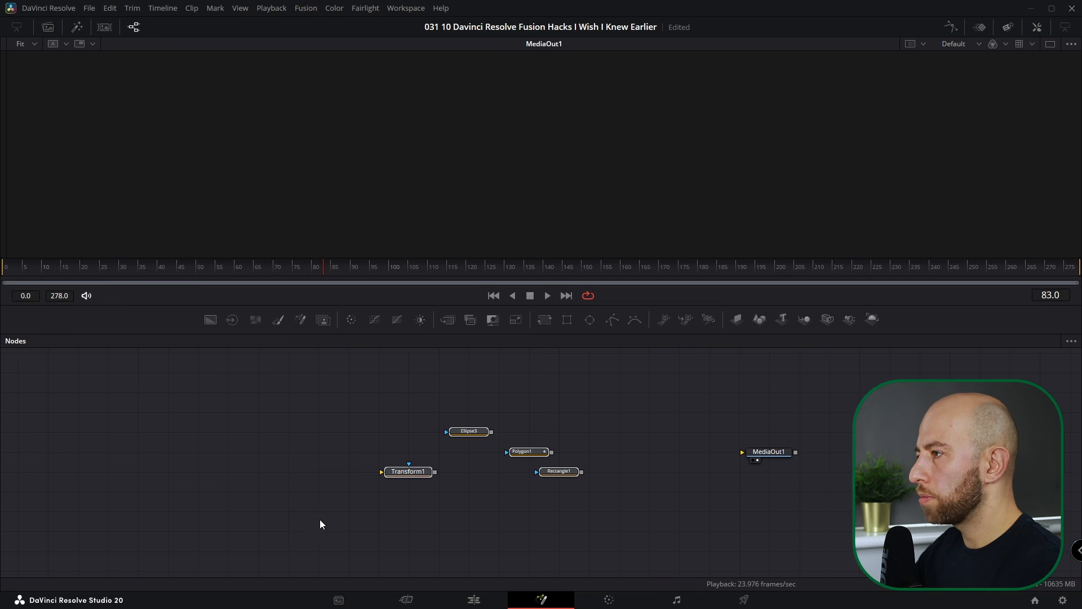
{"action": "key", "text": "Delete"}
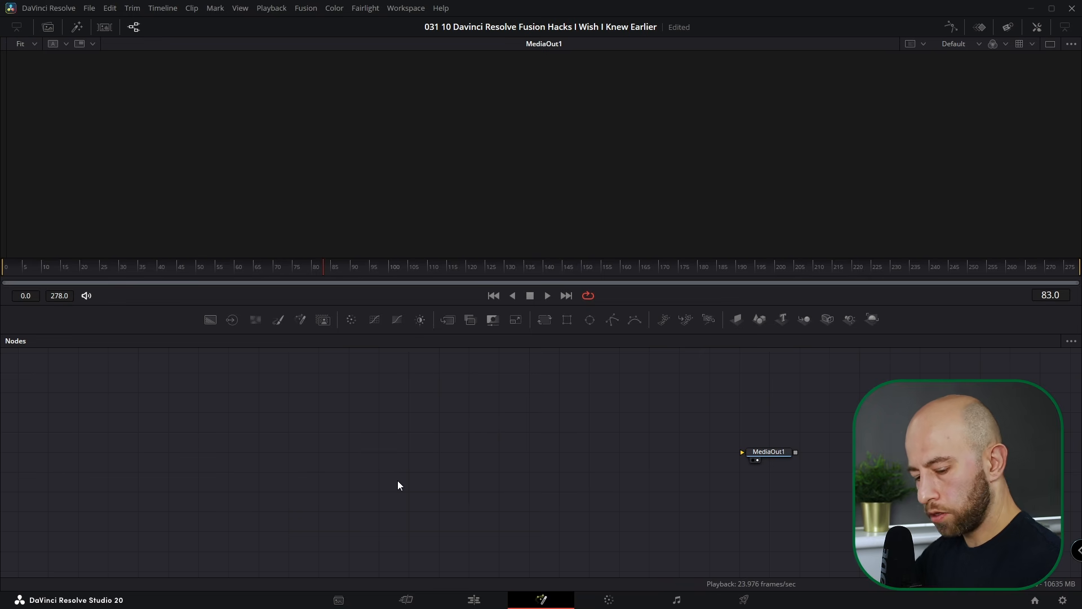
{"action": "key", "text": "ctrl+shift+space"}
{"action": "type", "text": "hot k"}
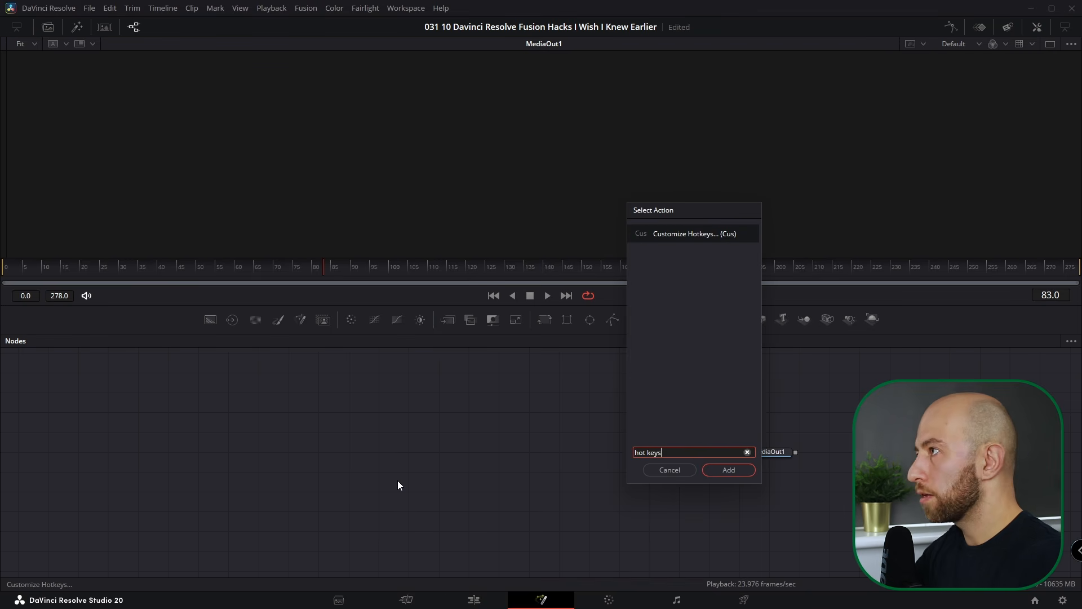
- Create a Flow view hotkey F that adds the Generator > FastNoise tool
{"action": "key", "text": "Return"}
{"action": "left_click", "coordinate": [323, 179]}
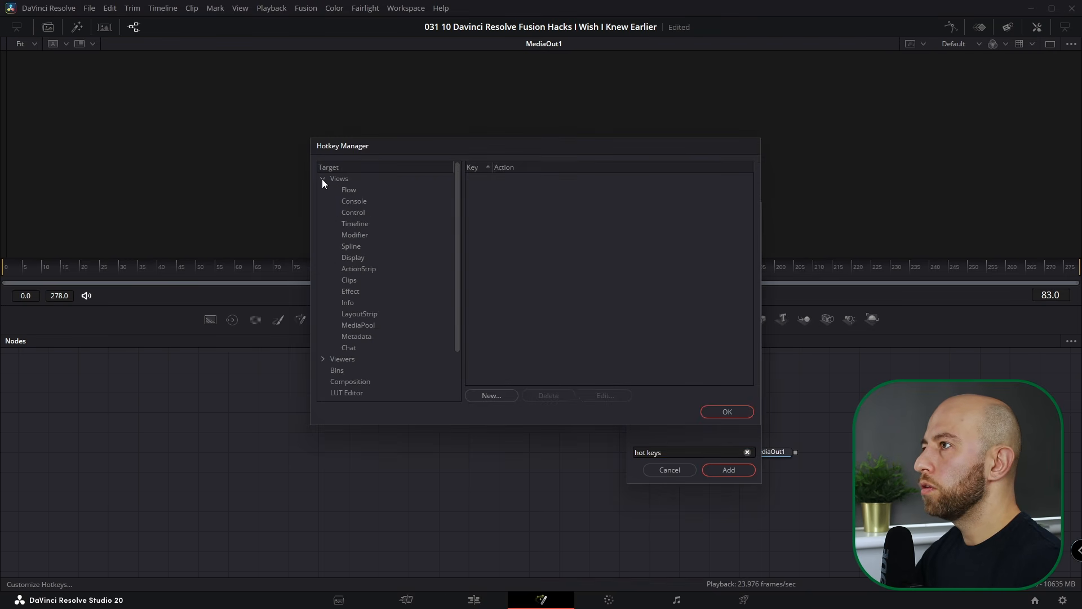
{"action": "left_click", "coordinate": [350, 191]}
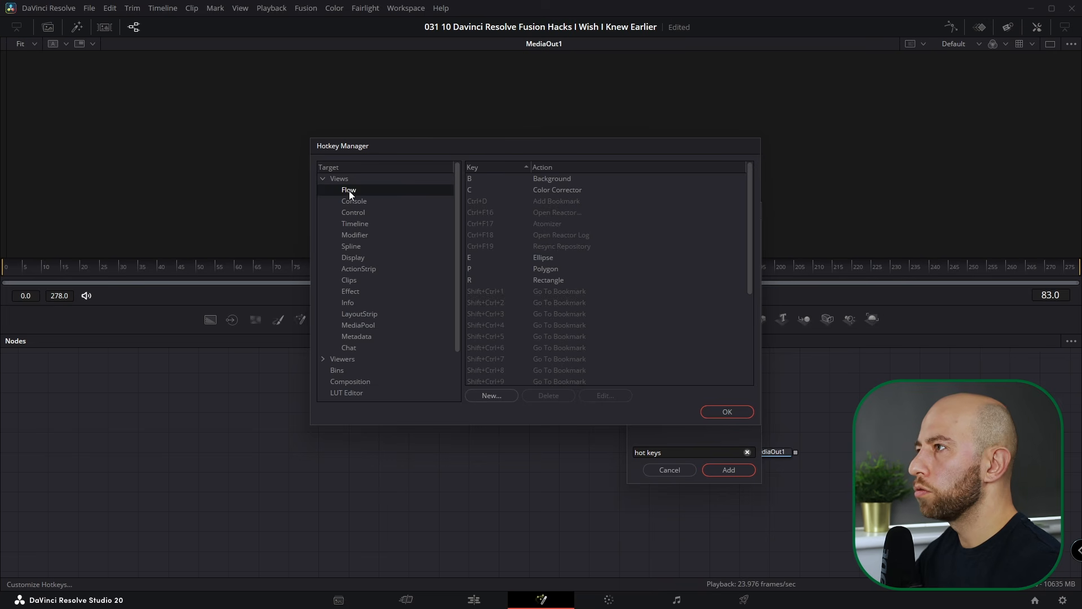
{"action": "left_click", "coordinate": [491, 395]}
{"action": "left_click", "coordinate": [406, 192]}
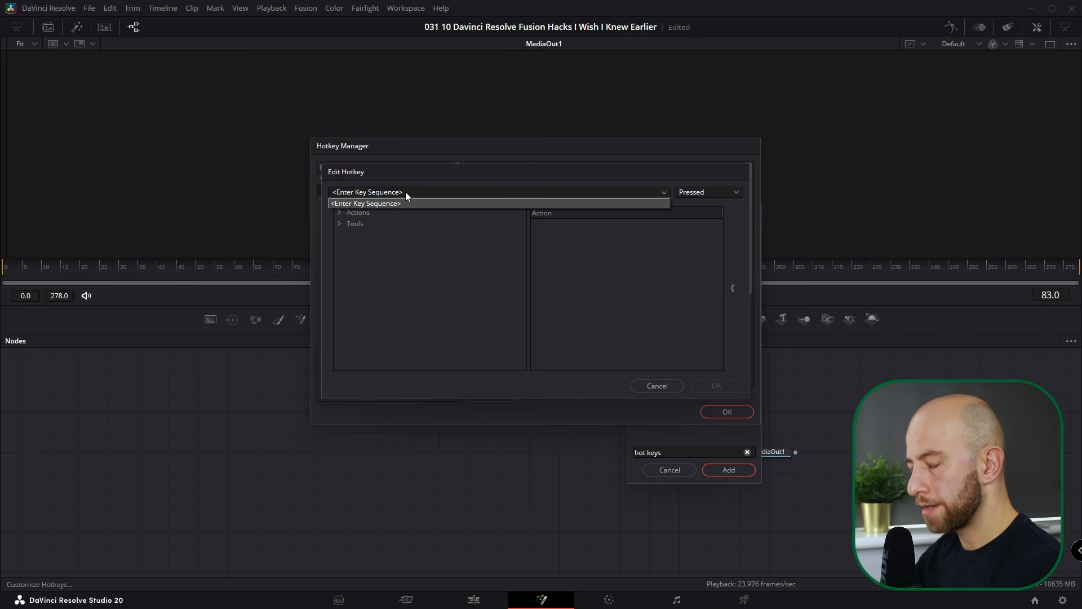
{"action": "key", "text": "f"}
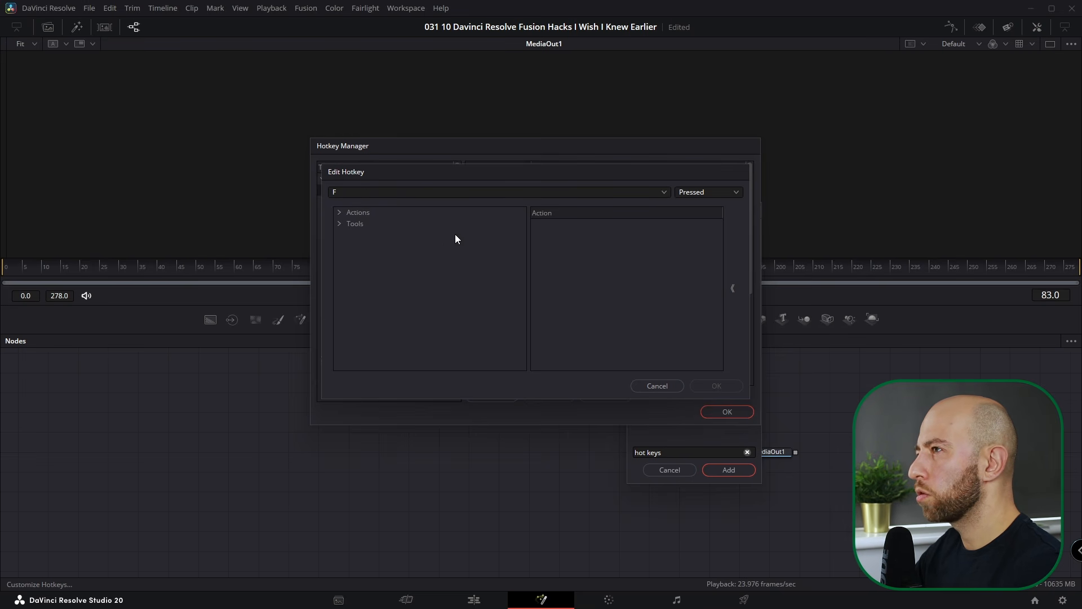
{"action": "left_click", "coordinate": [339, 225]}
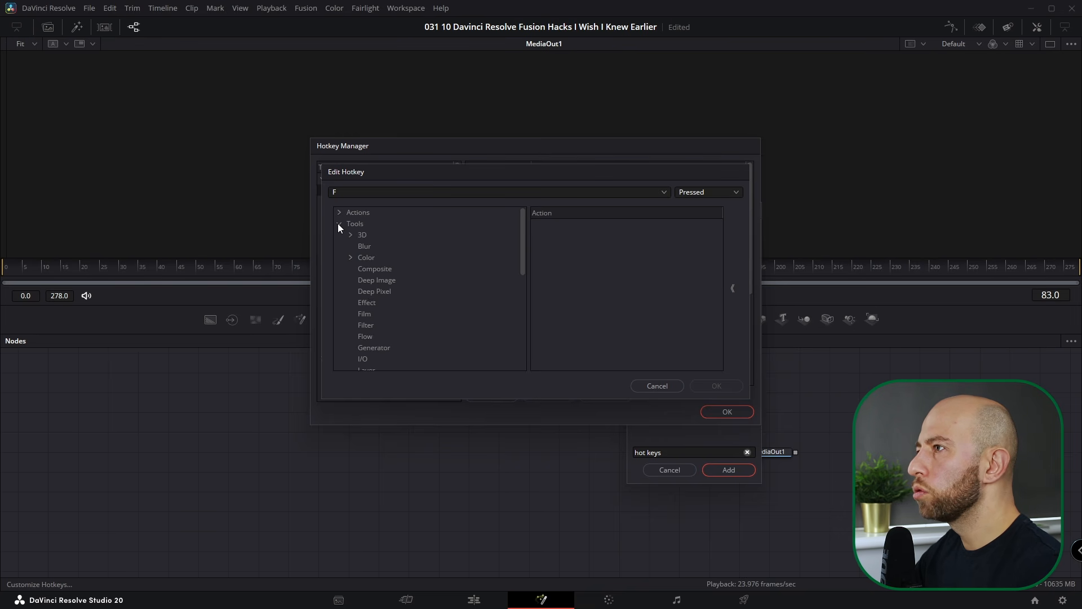
{"action": "left_click", "coordinate": [374, 347]}
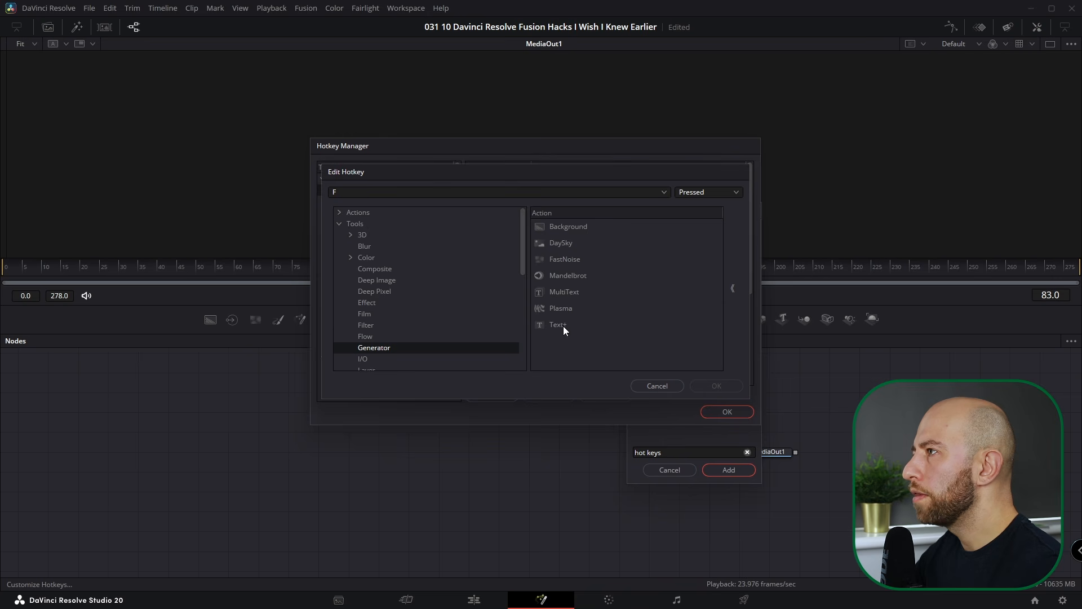
{"action": "left_click", "coordinate": [569, 259]}
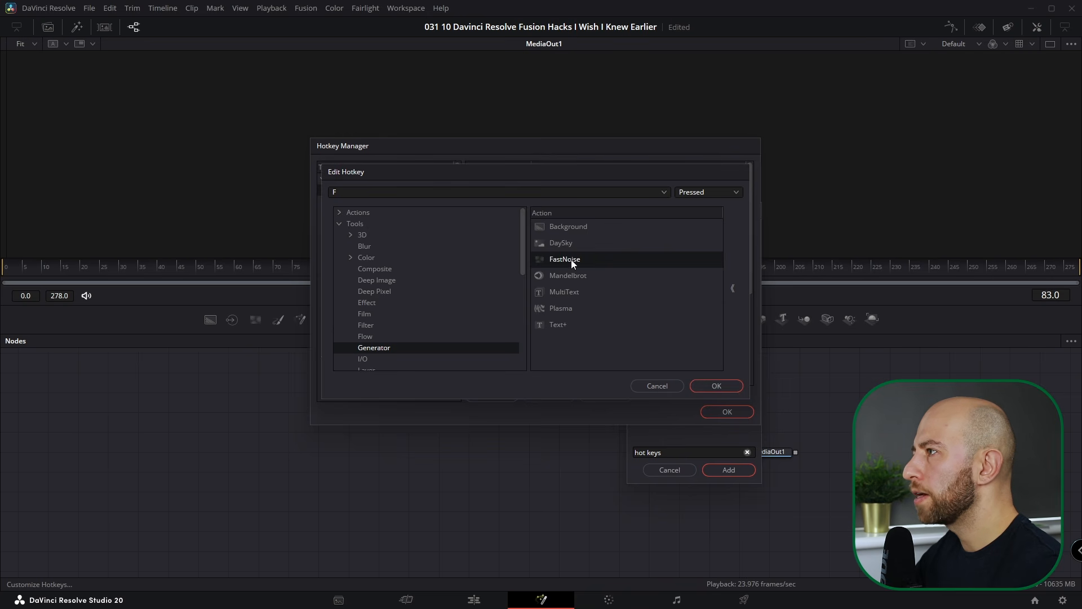
{"action": "left_click", "coordinate": [705, 385]}
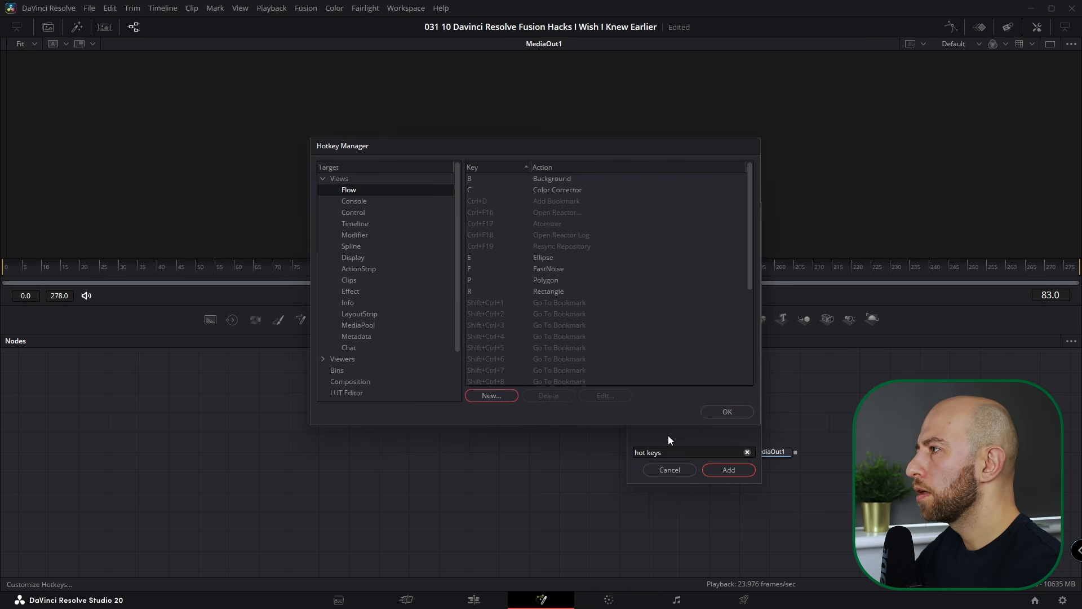
{"action": "left_click", "coordinate": [728, 411]}
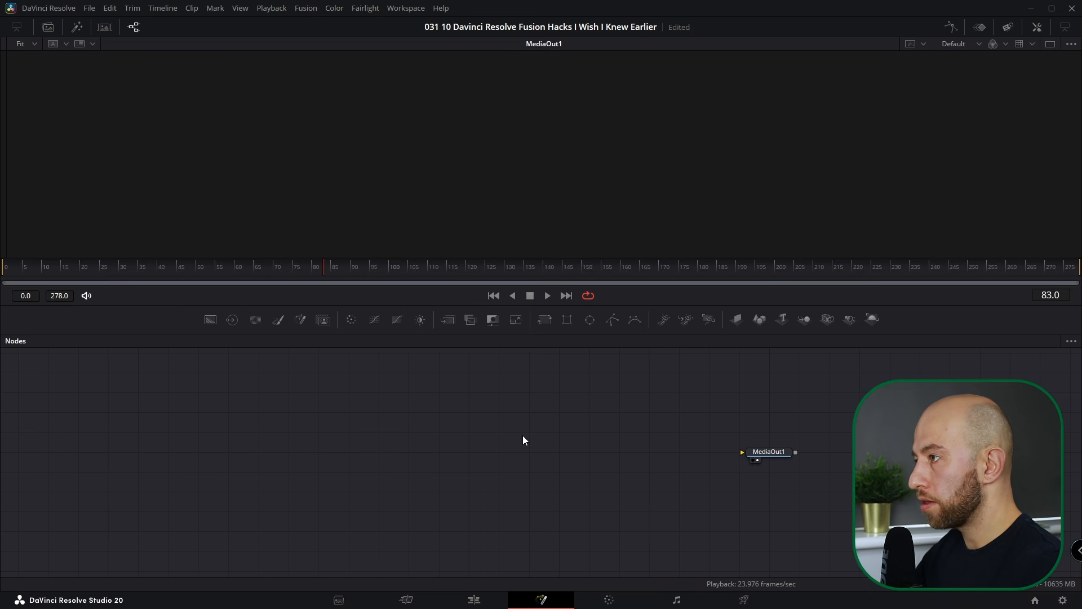
- Test the F hotkey with a FastNoise node, delete it, and drag a Rectangle node into the graph
{"action": "key", "text": "f"}
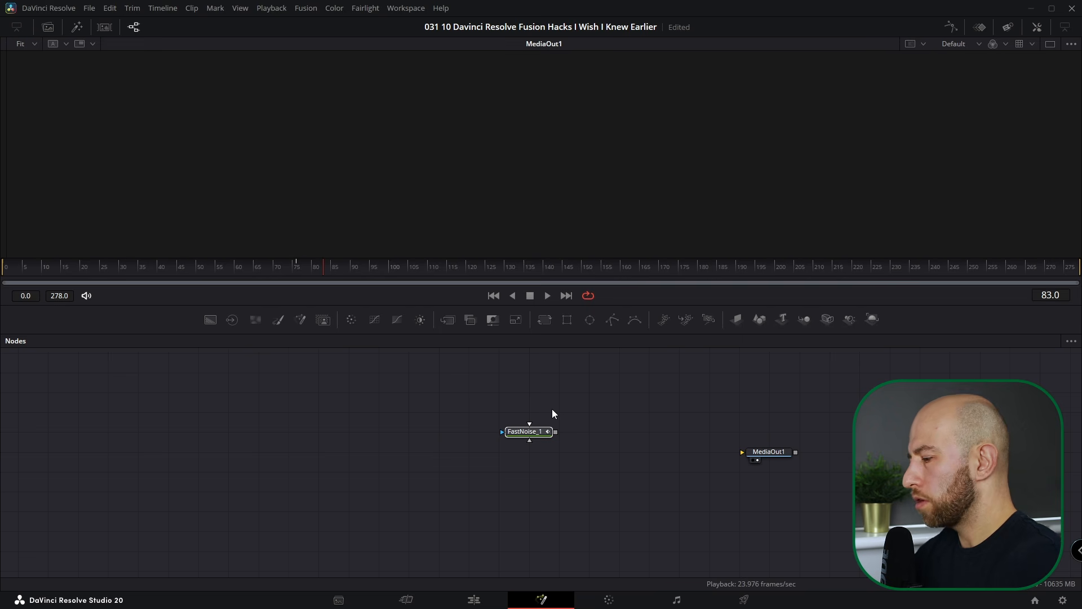
{"action": "key", "text": "Delete"}
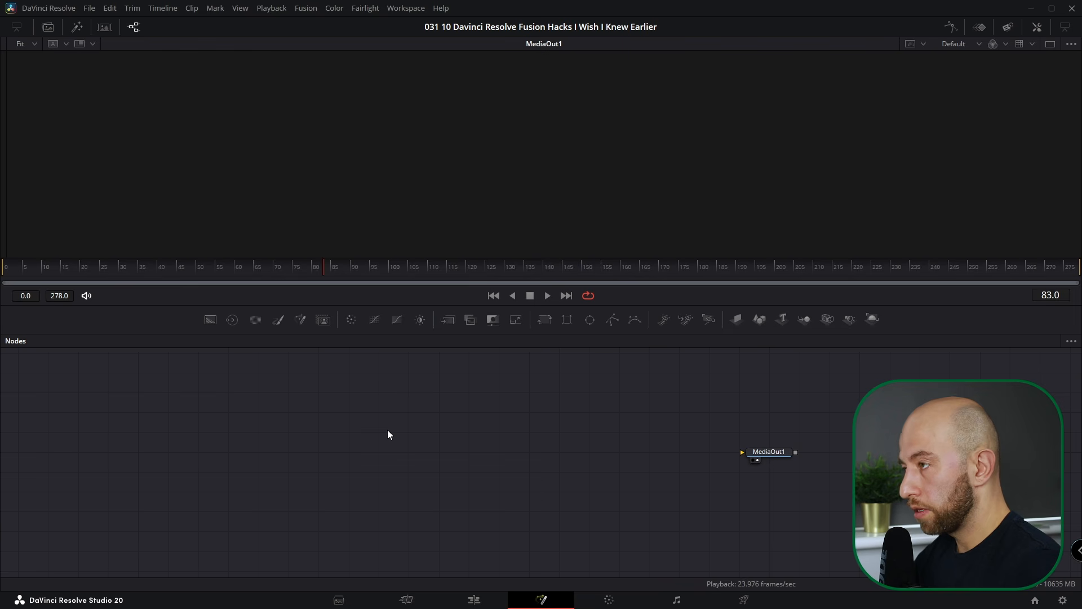
{"action": "left_click_drag", "start_coordinate": [566, 321], "coordinate": [456, 461]}
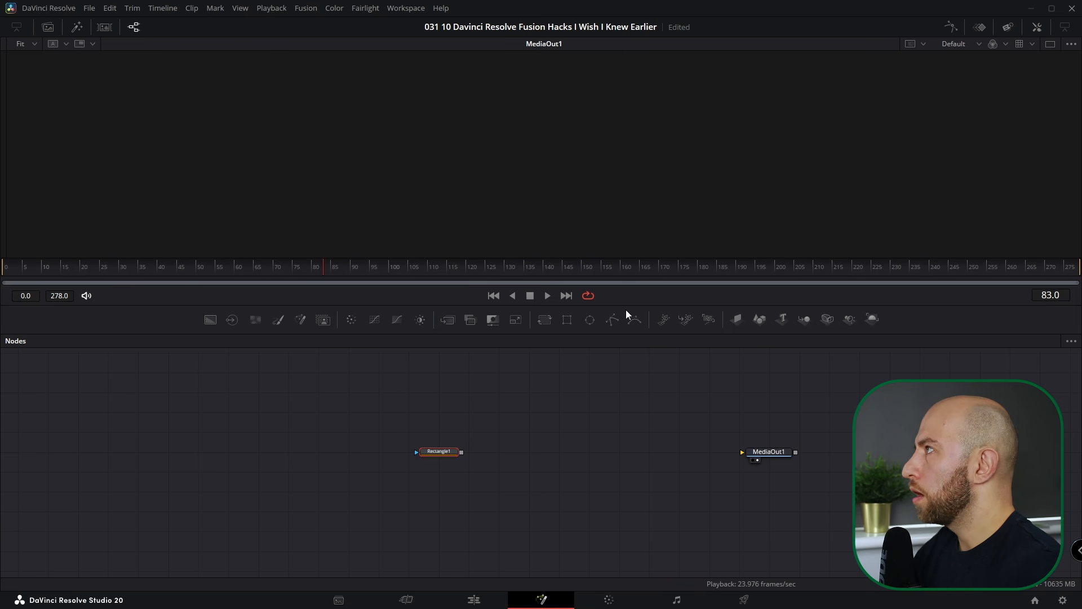
- Switch Rectangle1 to Version 2 and set its Width and Height to 0.25
{"action": "left_click", "coordinate": [1040, 30]}
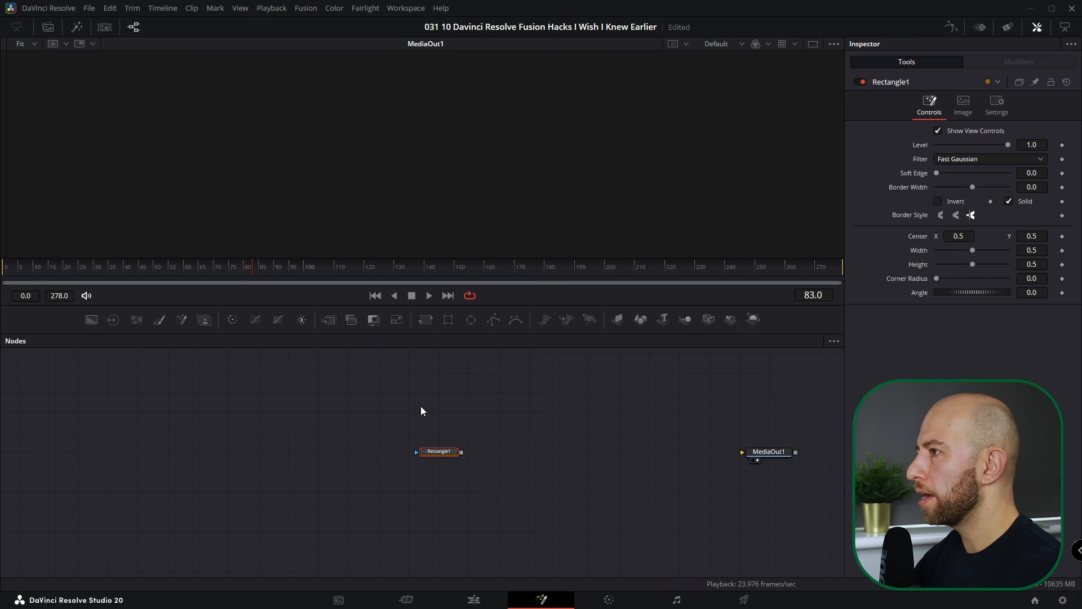
{"action": "left_click", "coordinate": [1019, 82]}
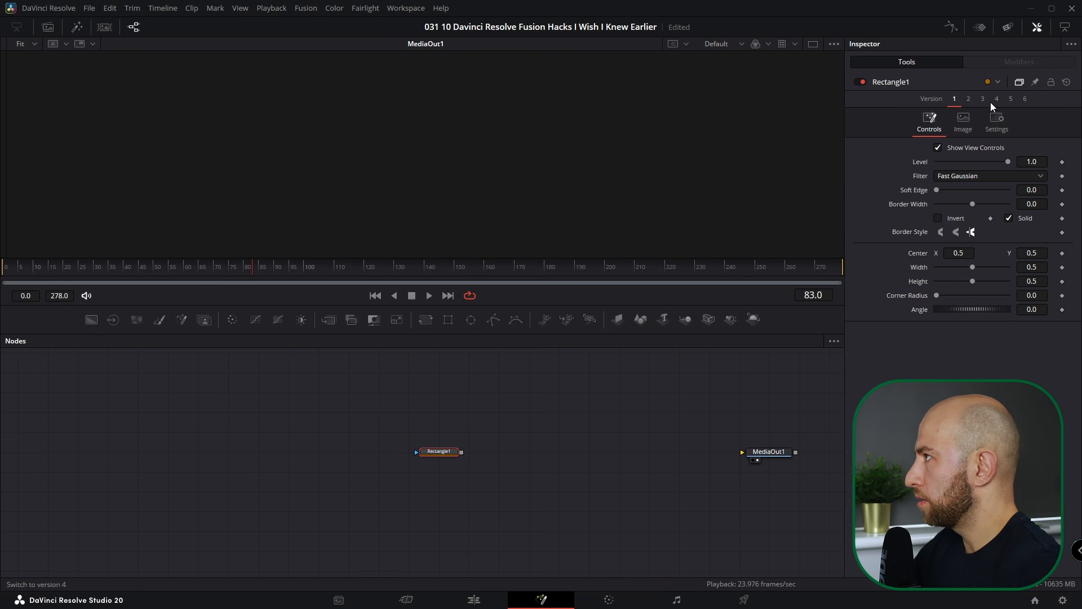
{"action": "left_click", "coordinate": [970, 100]}
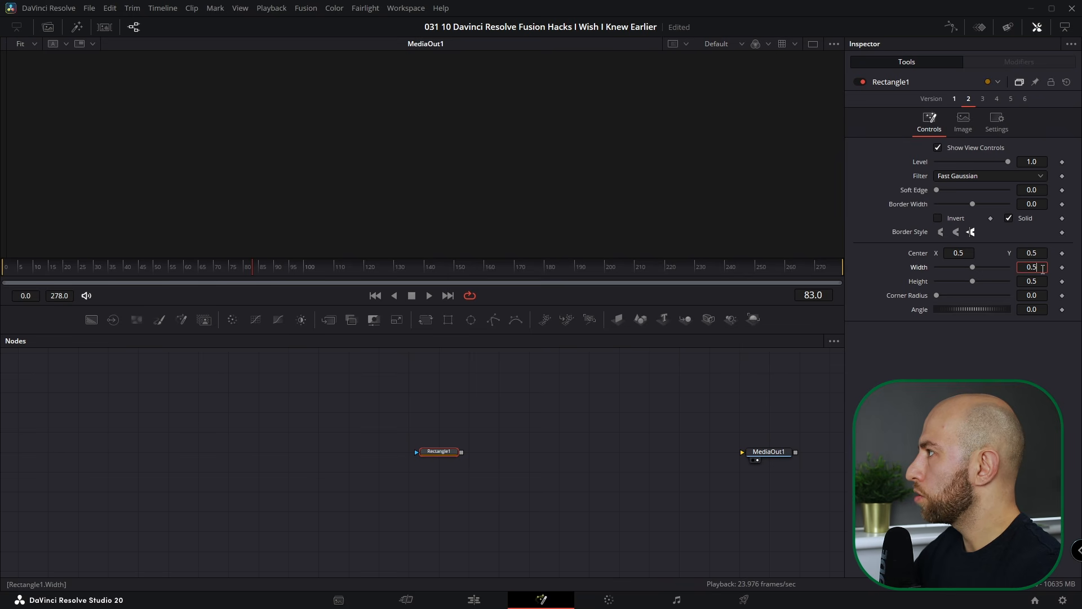
{"action": "type", "text": "2"}
{"action": "key", "text": "Tab"}
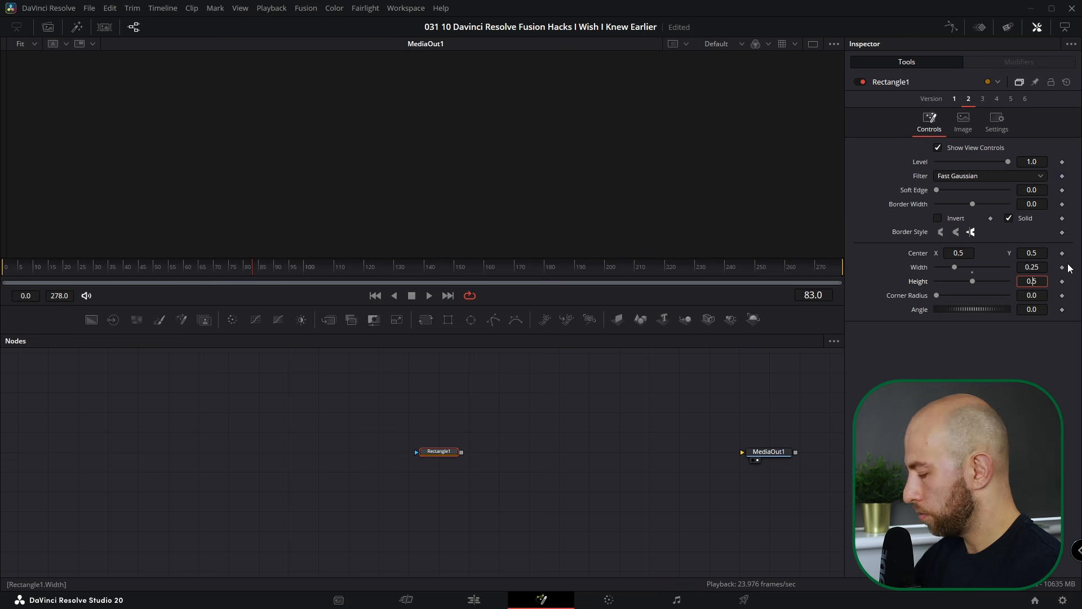
{"action": "type", "text": "2"}
{"action": "key", "text": "Tab"}
- Display Rectangle1 in a second viewer and bring up the Height value's options
{"action": "left_click", "coordinate": [450, 457]}
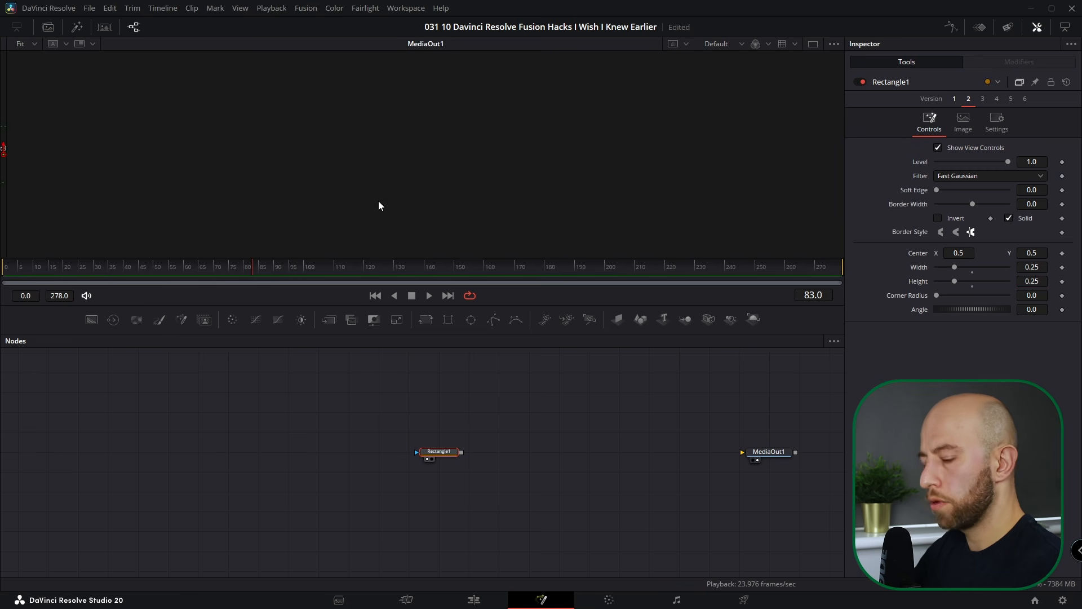
{"action": "key", "text": "1"}
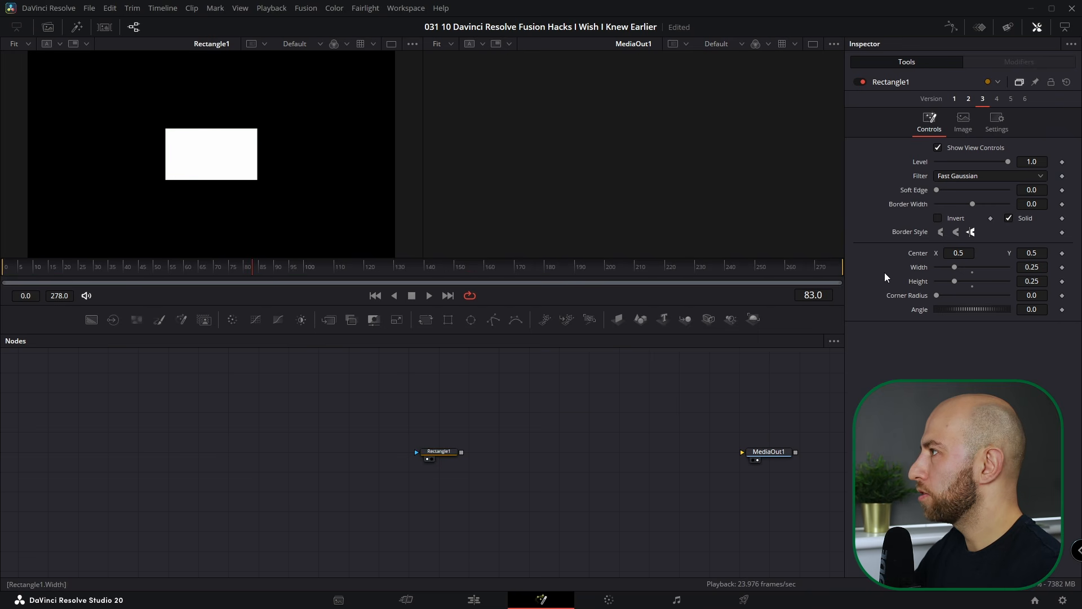
{"action": "right_click", "coordinate": [918, 282]}
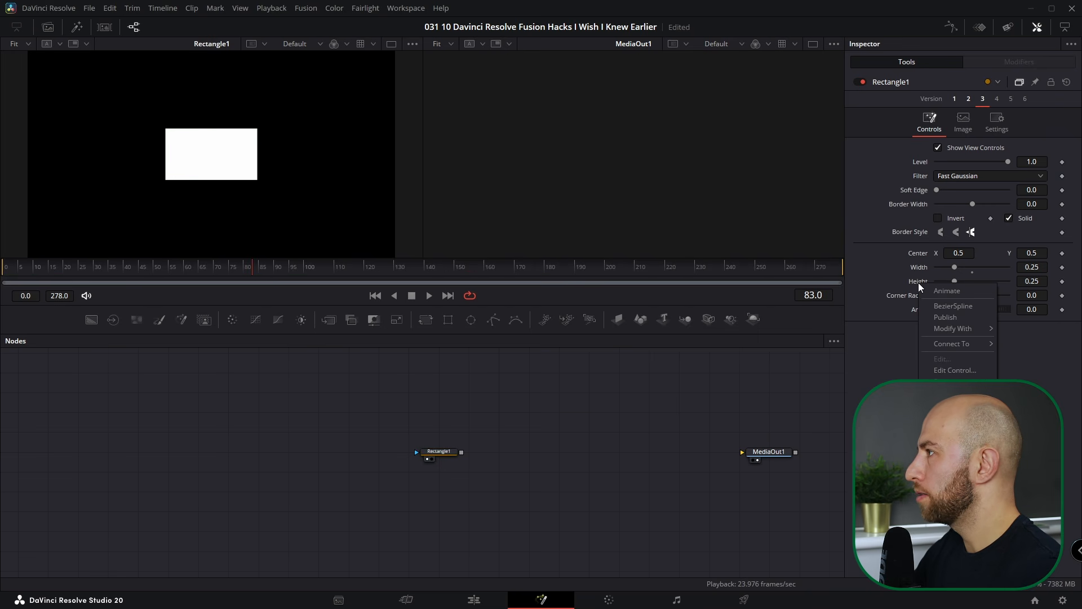
- Give Rectangle1's Height the expression Width*1920/1080
{"action": "left_click", "coordinate": [948, 304]}
{"action": "left_click_drag", "start_coordinate": [965, 296], "coordinate": [885, 299]}
{"action": "type", "text": "Width*1920/1080"}
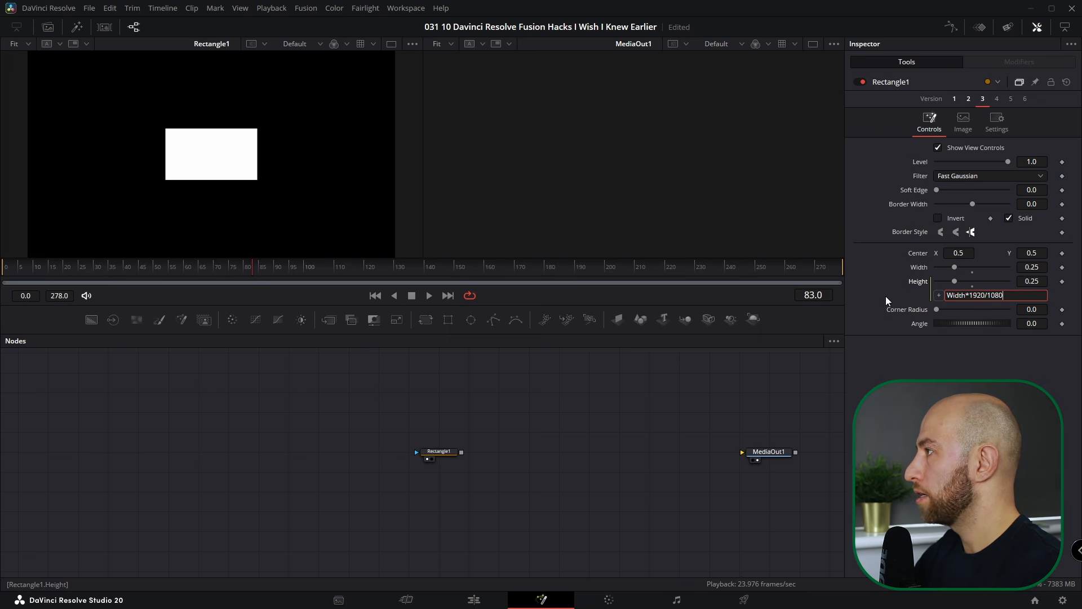
{"action": "key", "text": "Tab"}
- Set Width to 0.25 to test the linked Height, then switch Rectangle1 back to Version 1
{"action": "mouse_move", "coordinate": [1032, 267]}
{"action": "left_mouse_down"}
{"action": "mouse_move", "coordinate": [1073, 267]}
{"action": "mouse_move", "coordinate": [1036, 266]}
{"action": "left_mouse_up"}
{"action": "double_click", "coordinate": [1037, 267]}
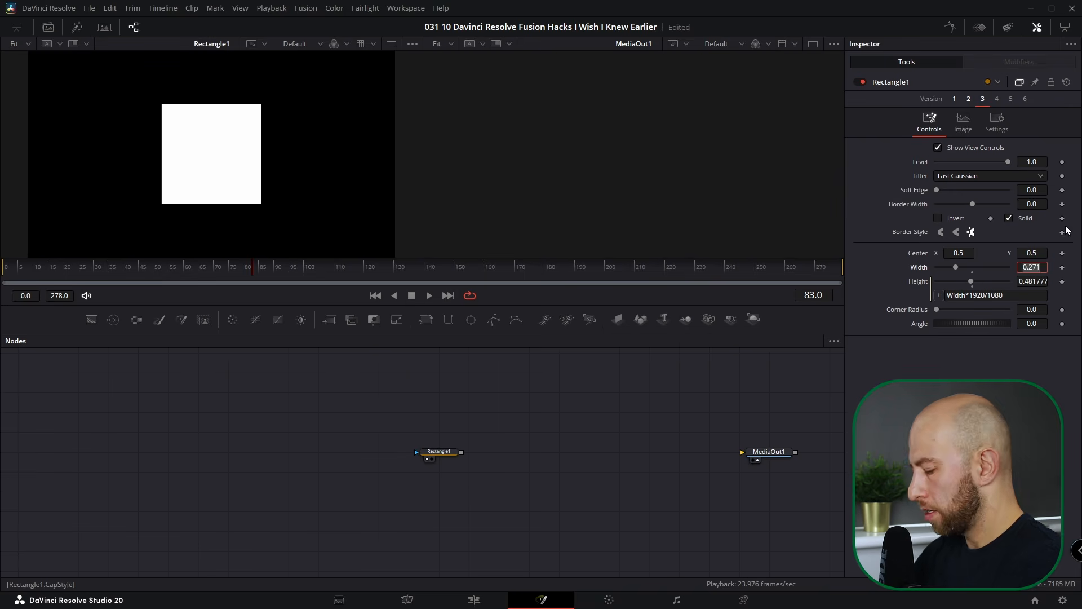
{"action": "type", "text": "0.25"}
{"action": "key", "text": "Tab"}
{"action": "left_click", "coordinate": [566, 447]}
{"action": "left_click", "coordinate": [440, 451]}
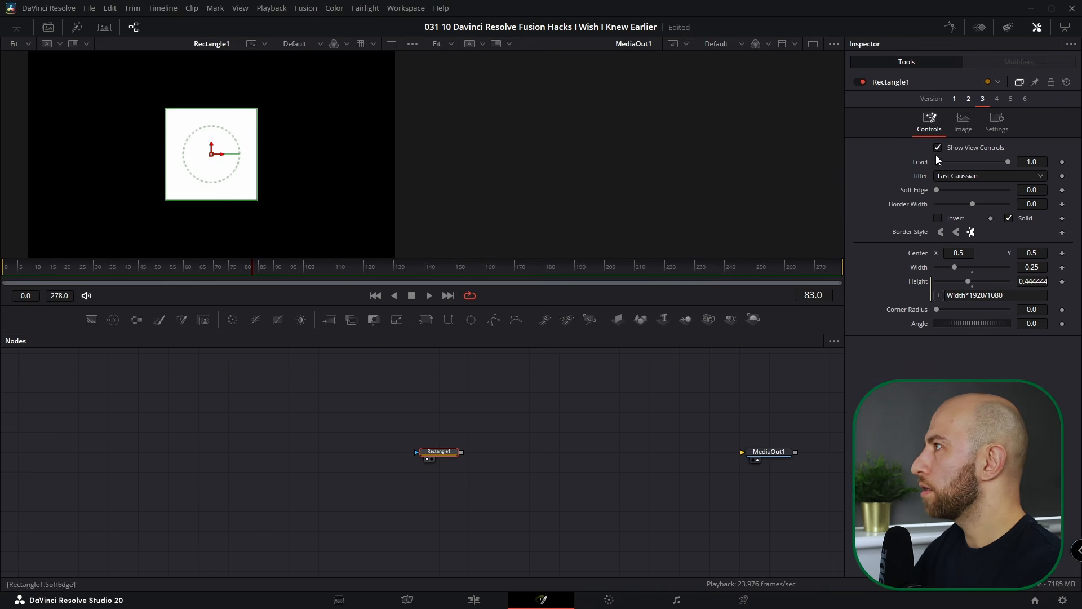
{"action": "left_click", "coordinate": [953, 99]}
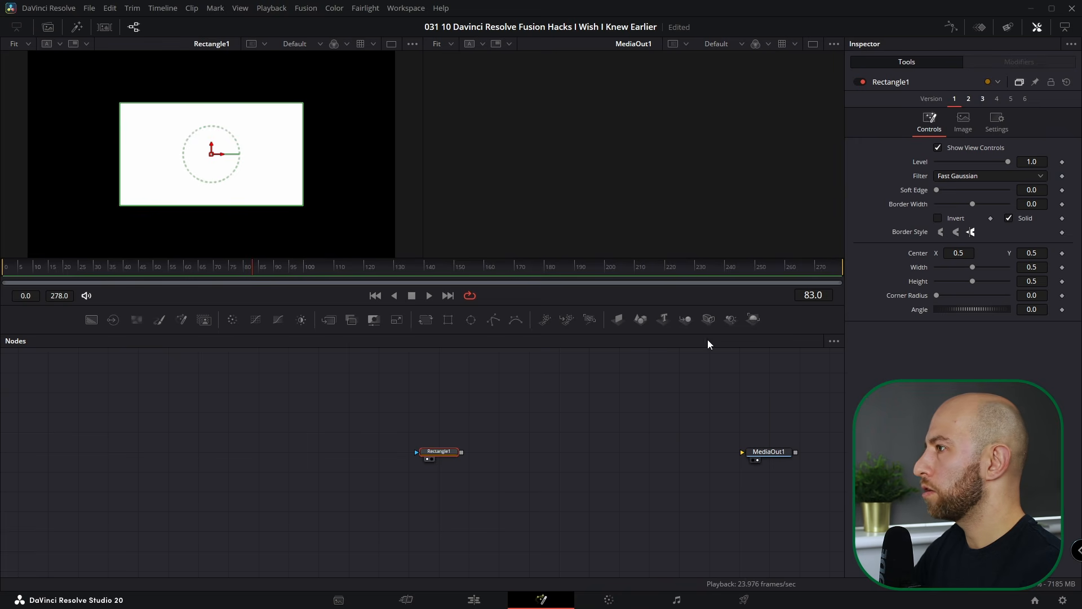
- Save Rectangle1's current settings and versions as the default
{"action": "mouse_move", "coordinate": [441, 455]}
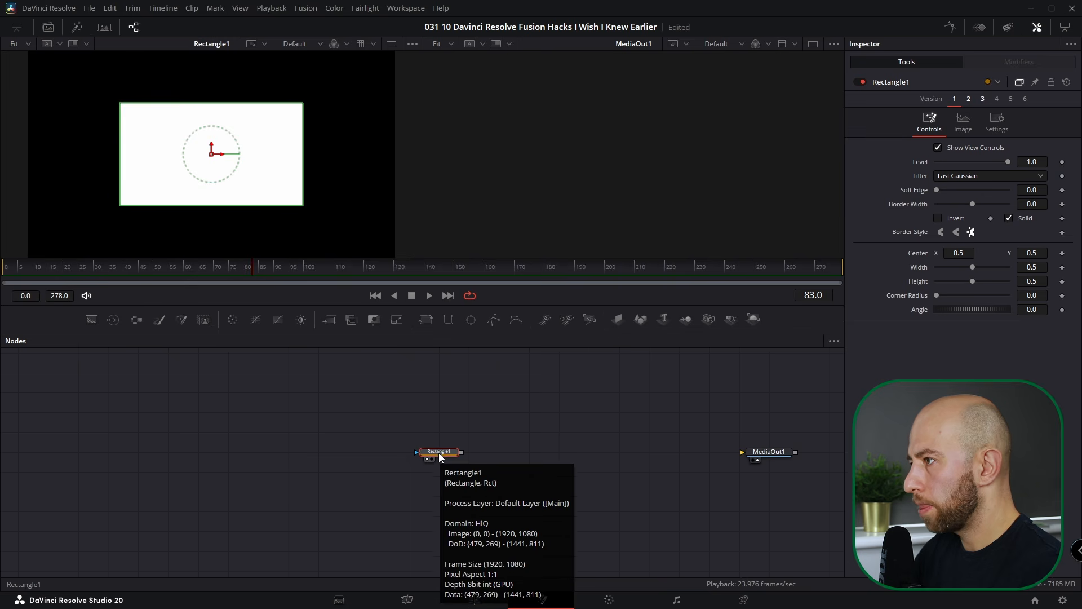
{"action": "right_click", "coordinate": [441, 455]}
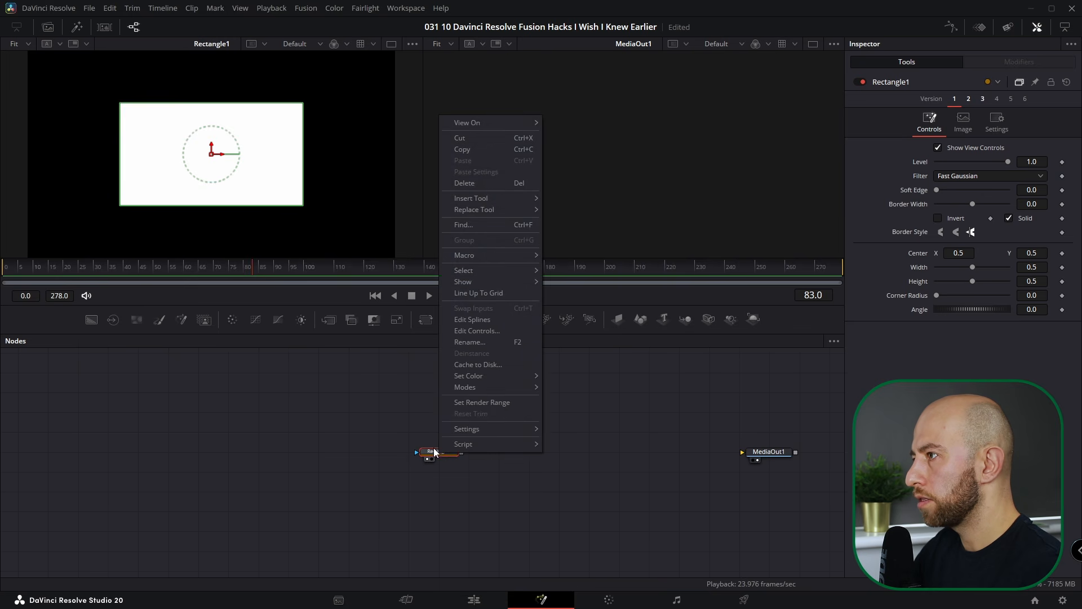
{"action": "mouse_move", "coordinate": [464, 428]}
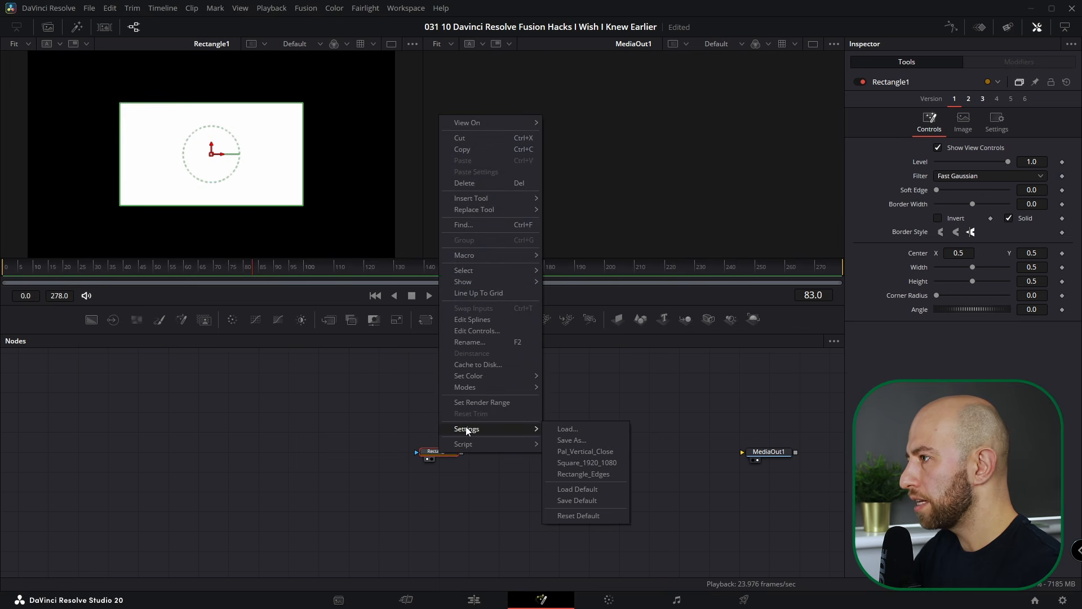
{"action": "left_click", "coordinate": [588, 500]}
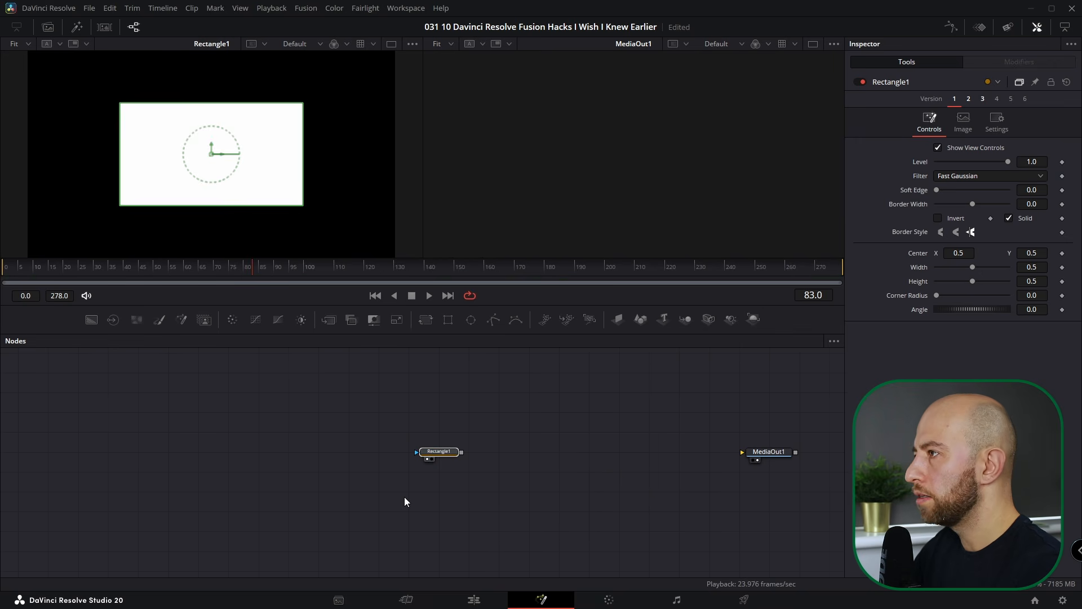
- Replace Rectangle1 with a fresh Rectangle node and check its saved Versions 2 and 3
{"action": "key", "text": "Delete"}
{"action": "left_click_drag", "start_coordinate": [448, 322], "coordinate": [446, 451]}
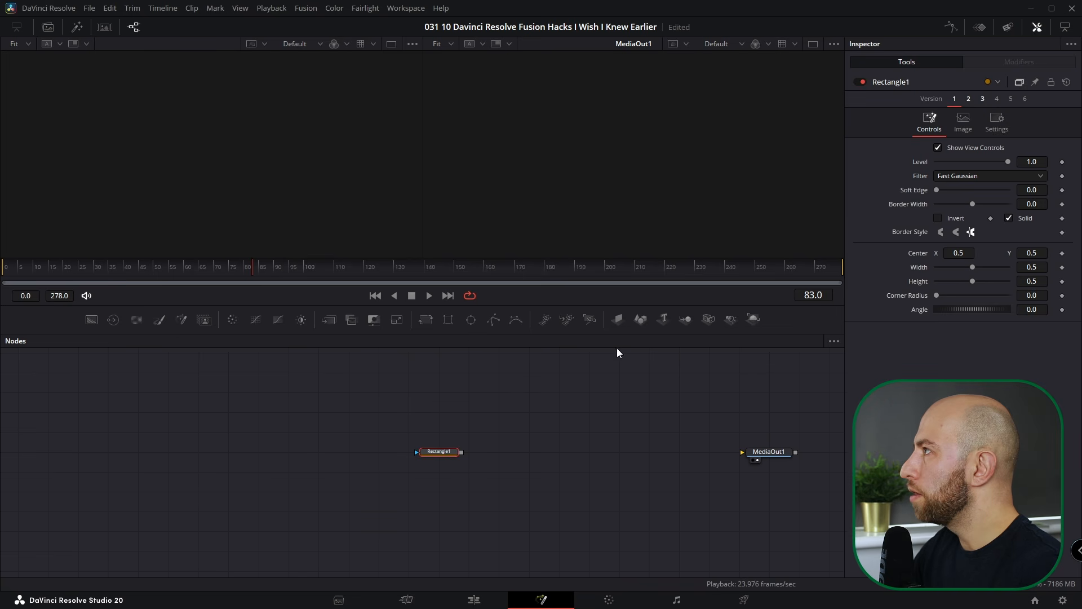
{"action": "left_click", "coordinate": [969, 98]}
{"action": "left_click", "coordinate": [983, 99]}
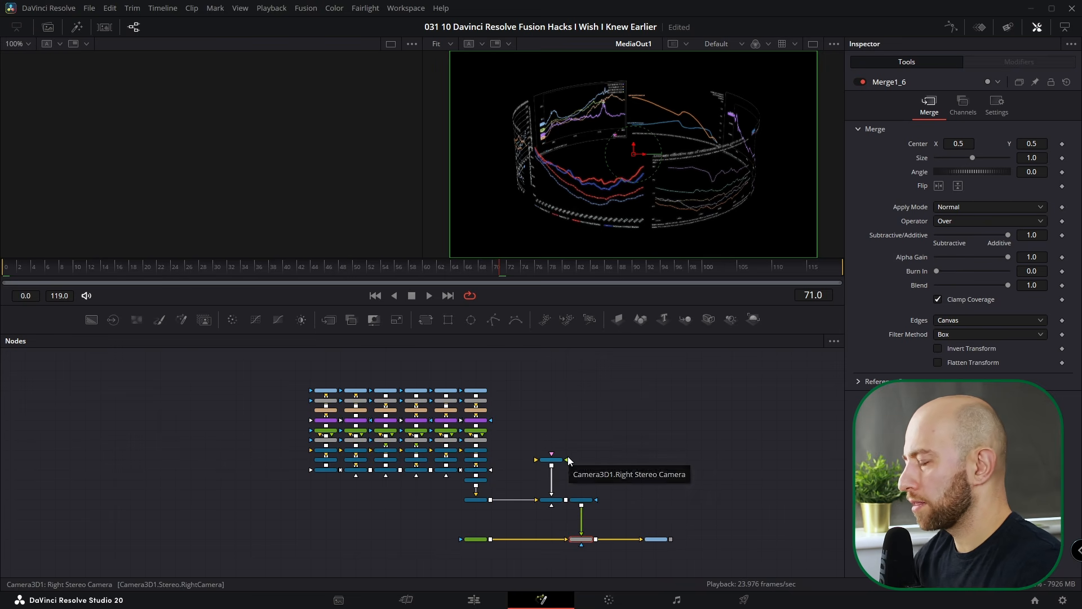
- Move the Camera3D1 node just above Merge3D2
{"action": "left_click", "coordinate": [597, 443]}
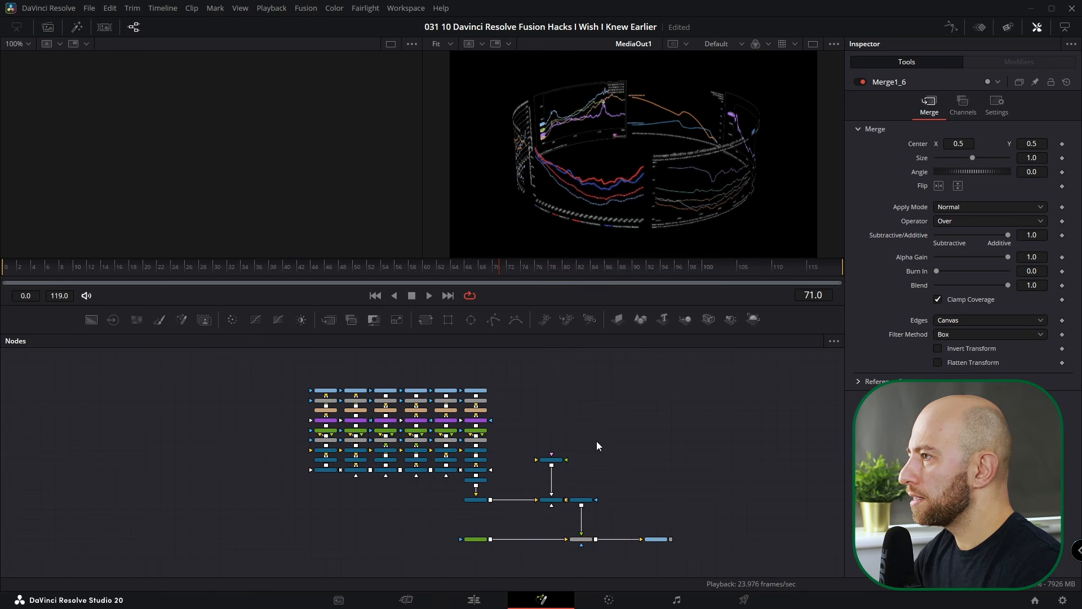
{"action": "scroll", "coordinate": [602, 442], "scroll_direction": "up", "scroll_amount": 5}
{"action": "left_click", "coordinate": [522, 470]}
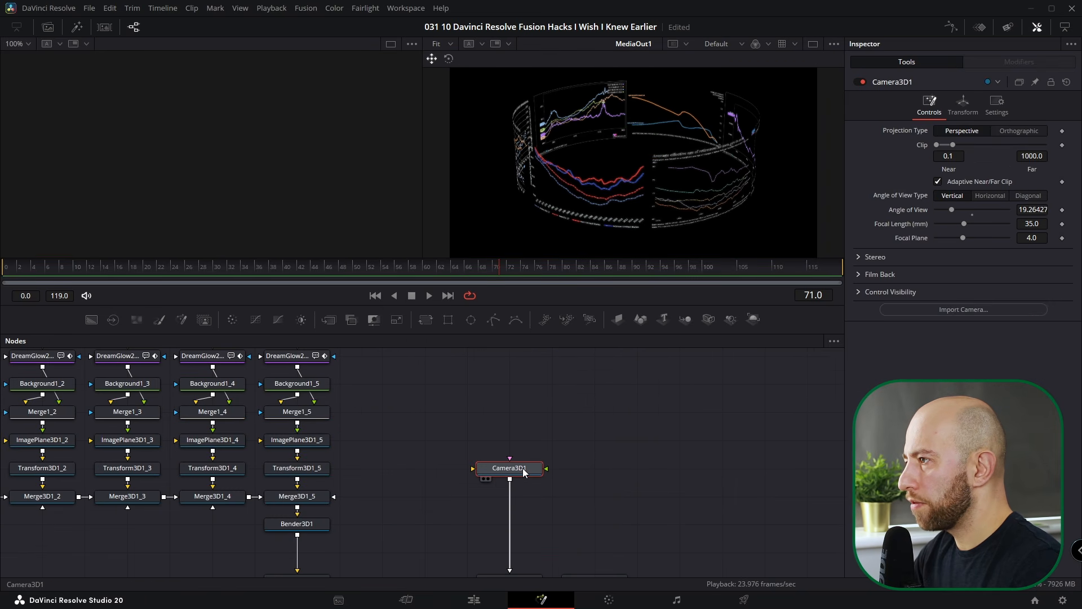
{"action": "scroll", "coordinate": [523, 472], "scroll_direction": "down", "scroll_amount": 2}
{"action": "left_click_drag", "start_coordinate": [511, 415], "coordinate": [514, 494]}
- Scroll around the node graph, selecting and then deselecting MediaIn1_2
{"action": "scroll", "coordinate": [514, 495], "scroll_direction": "down", "scroll_amount": 5}
{"action": "scroll", "coordinate": [261, 456], "scroll_direction": "up", "scroll_amount": 5}
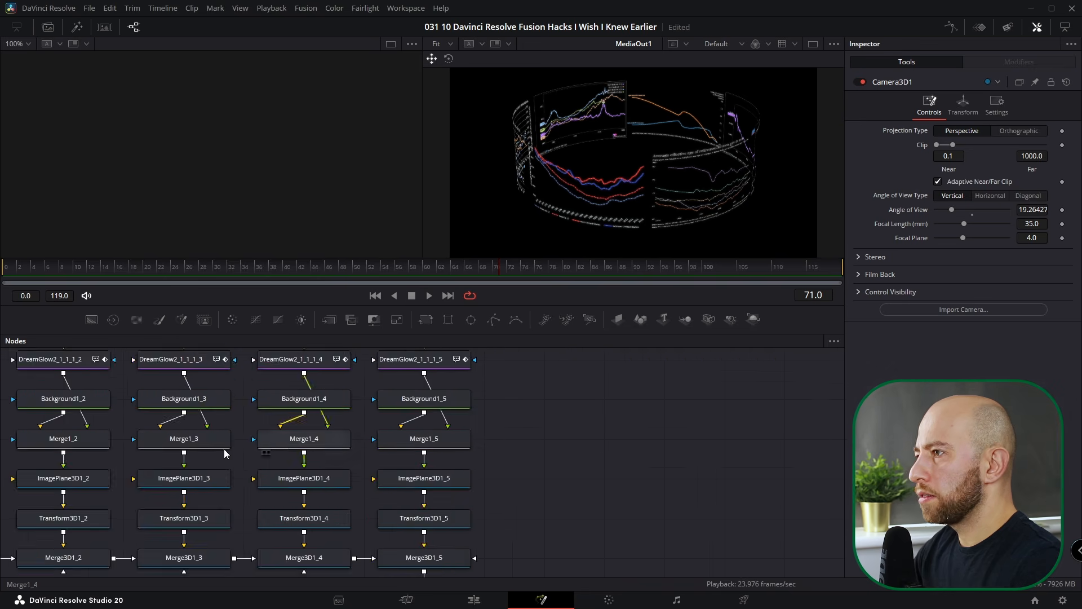
{"action": "scroll", "coordinate": [414, 413], "scroll_direction": "up", "scroll_amount": 3}
{"action": "left_click", "coordinate": [415, 413]}
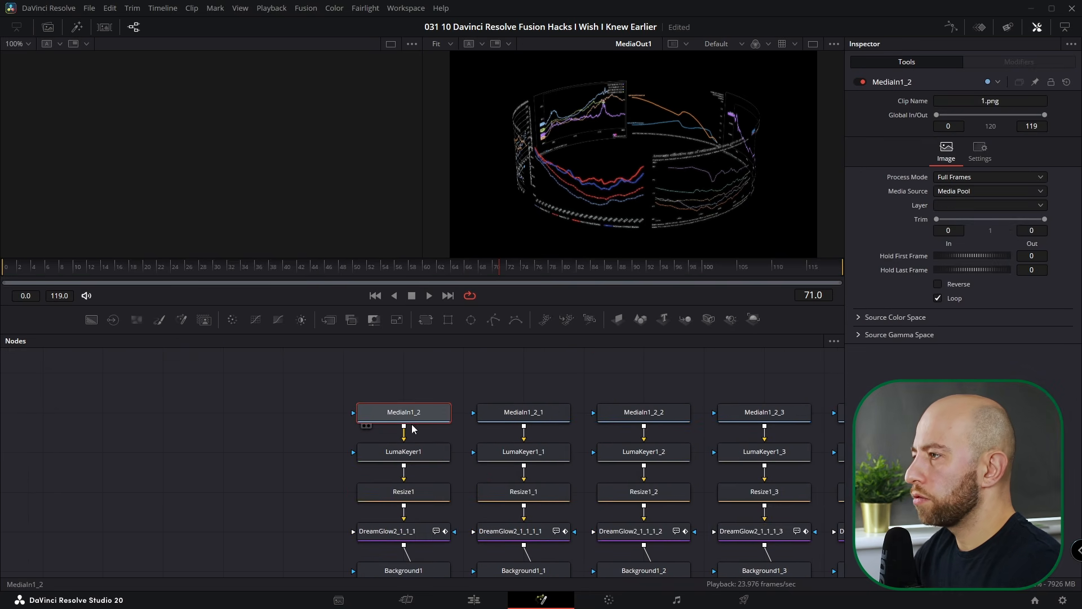
{"action": "scroll", "coordinate": [466, 483], "scroll_direction": "right", "scroll_amount": 5}
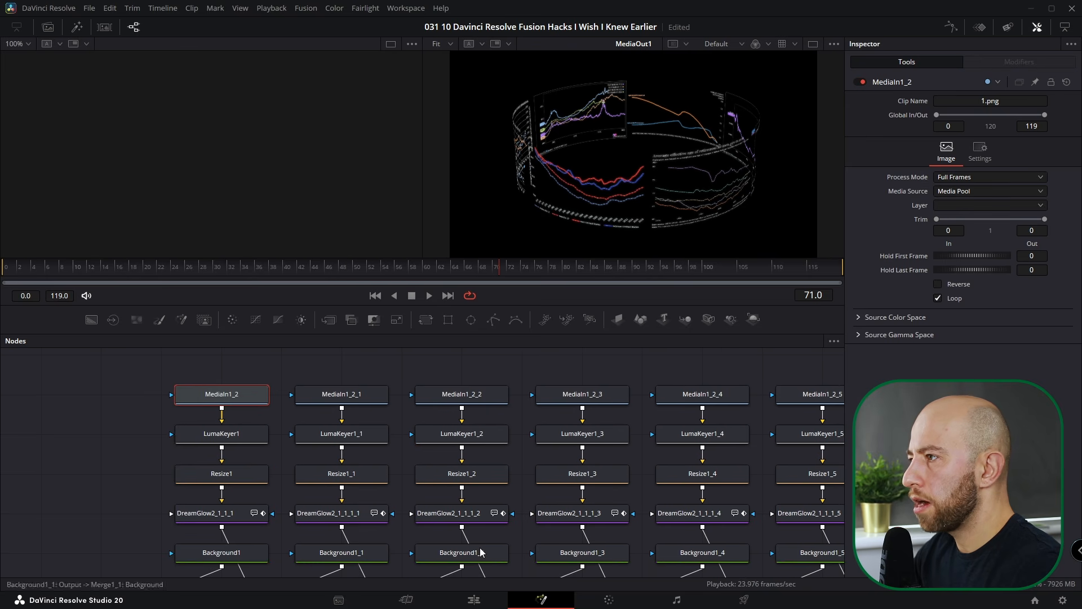
{"action": "left_click", "coordinate": [698, 363]}
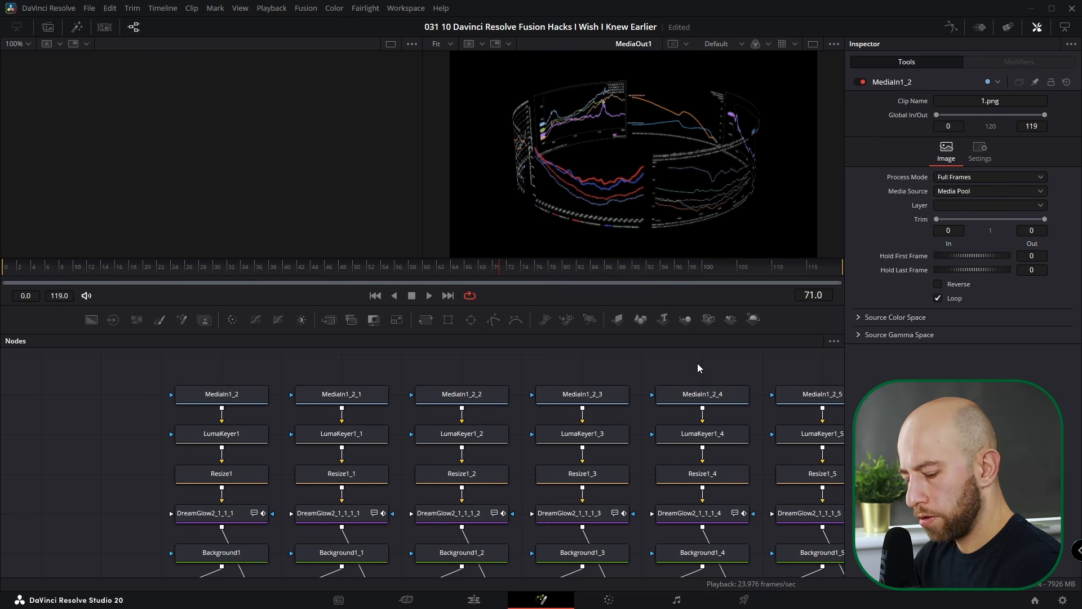
- Toggle the node graph overview with V and pan around the whole comp tree
{"action": "key", "text": "v"}
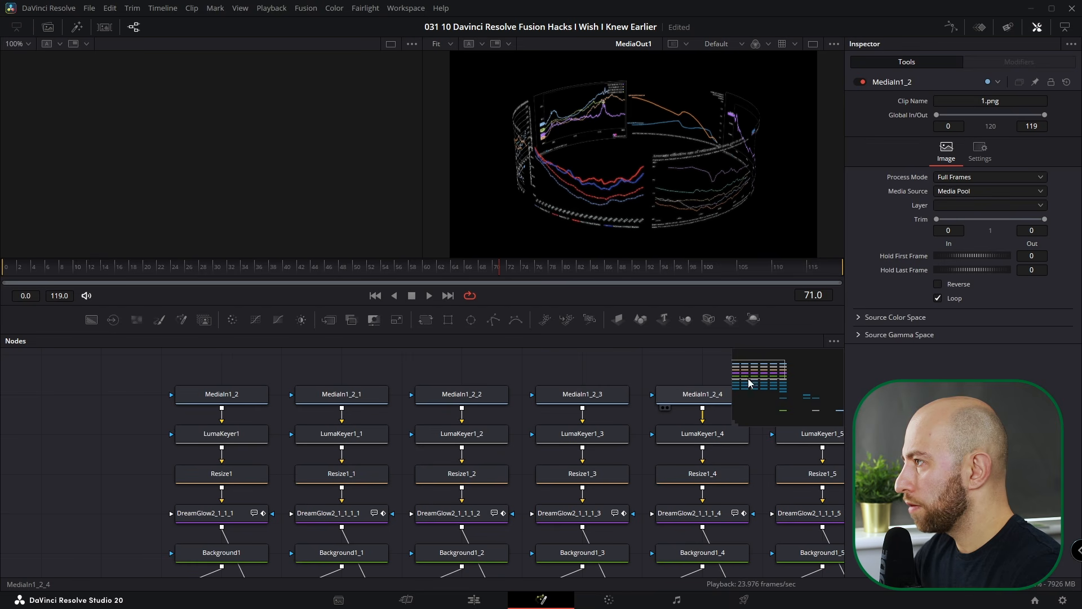
{"action": "mouse_move", "coordinate": [776, 387]}
{"action": "left_mouse_down"}
{"action": "mouse_move", "coordinate": [793, 391]}
{"action": "mouse_move", "coordinate": [761, 370]}
{"action": "mouse_move", "coordinate": [773, 389]}
{"action": "left_mouse_up"}
{"action": "key", "text": "v"}
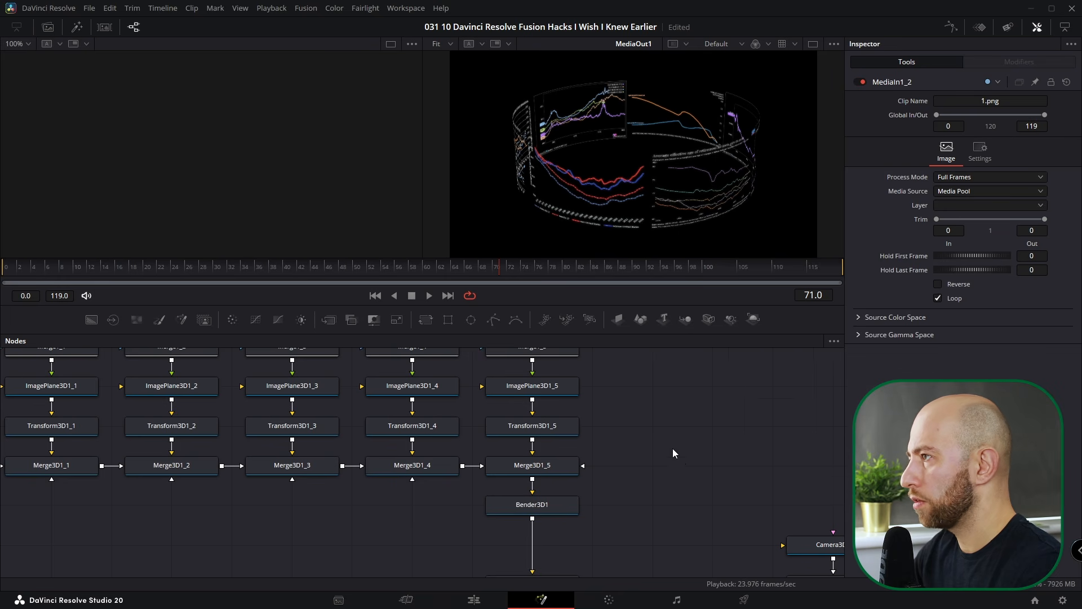
{"action": "scroll", "coordinate": [491, 486], "scroll_direction": "down", "scroll_amount": 6}
{"action": "left_click_drag", "start_coordinate": [491, 489], "coordinate": [340, 444]}
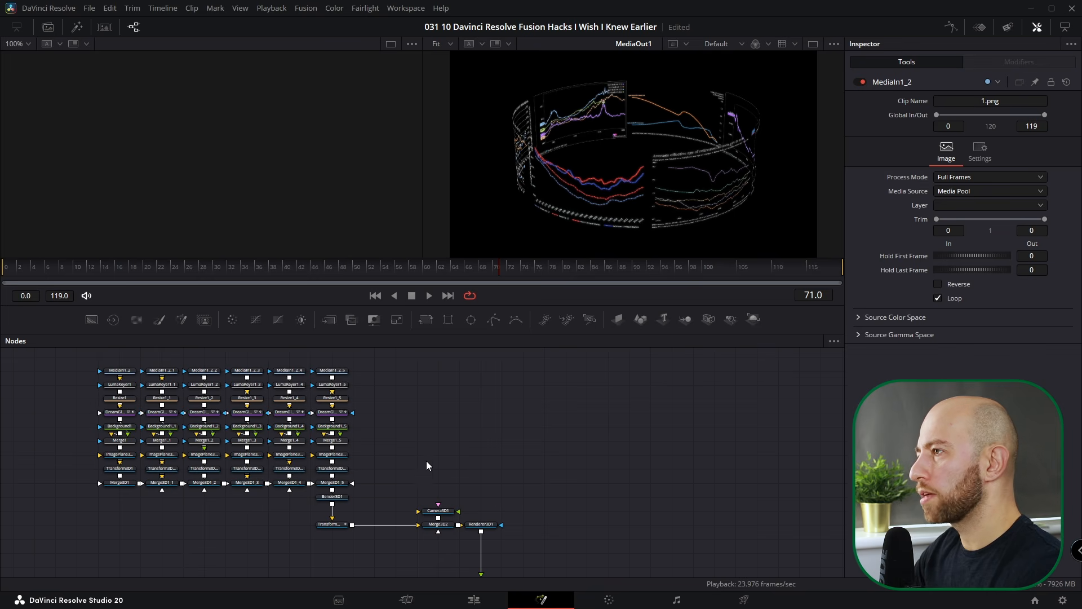
{"action": "left_click_drag", "start_coordinate": [352, 471], "coordinate": [524, 490]}
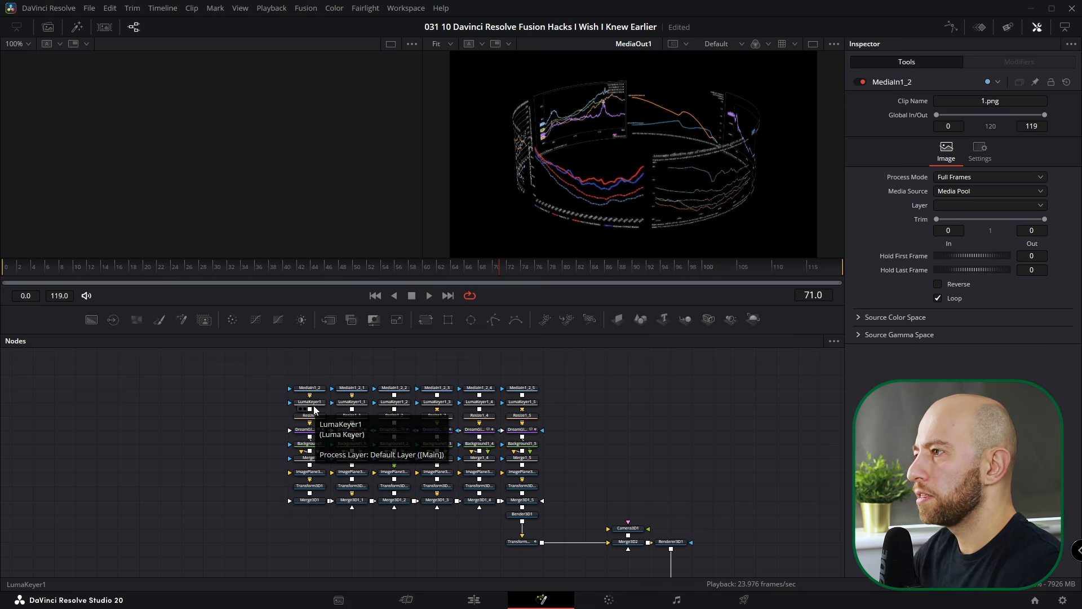
{"action": "left_click_drag", "start_coordinate": [312, 407], "coordinate": [76, 396]}
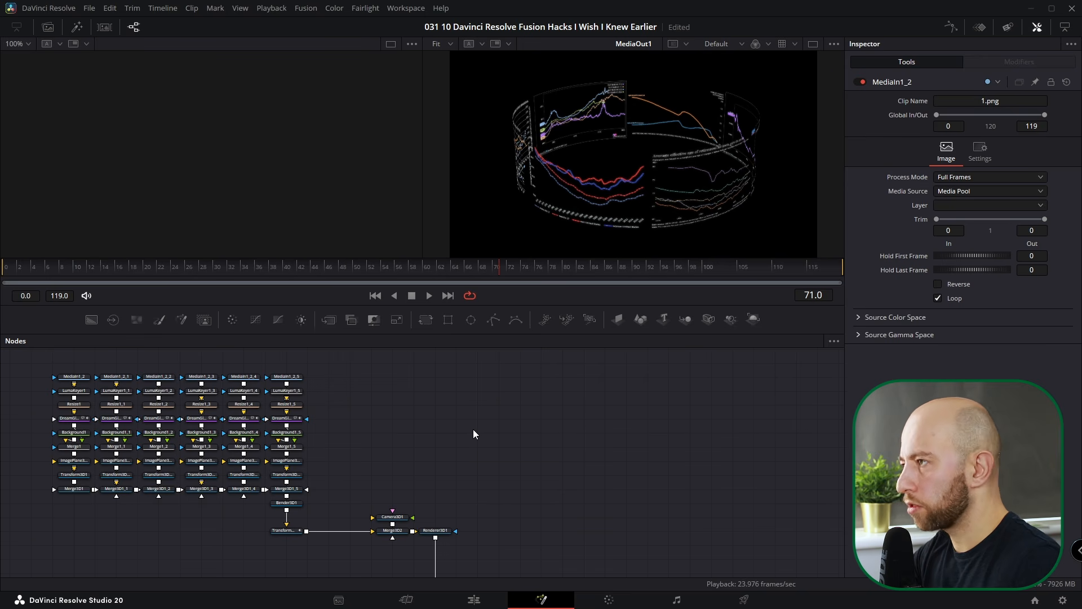
- Find the Camera3D1 node with a Ctrl+F search for 'cam'
{"action": "key", "text": "ctrl+f"}
{"action": "type", "text": "camer"}
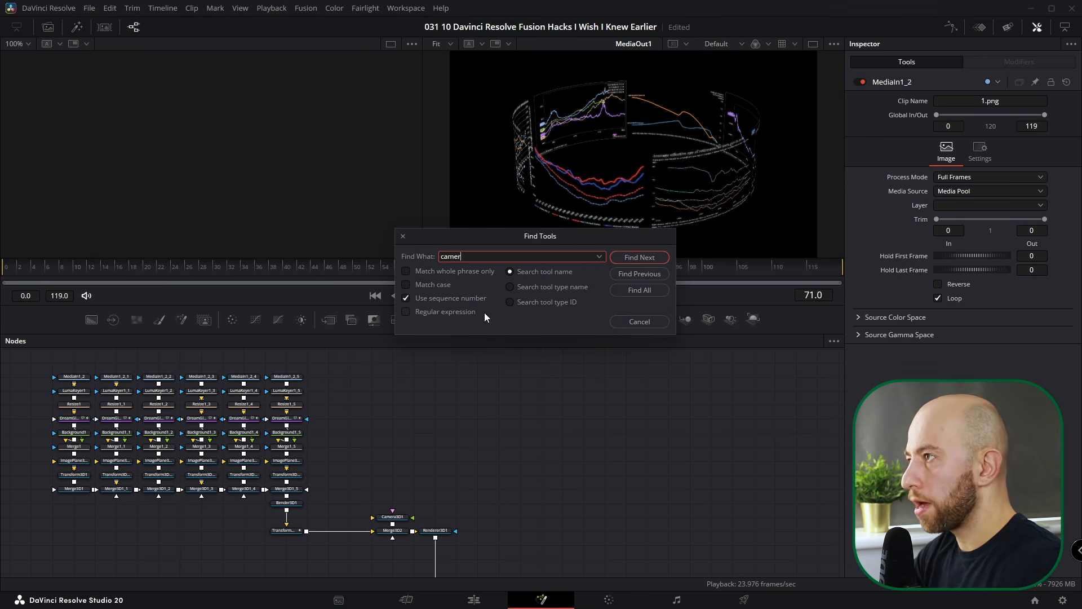
{"action": "key", "text": "Return"}
{"action": "scroll", "coordinate": [415, 468], "scroll_direction": "up", "scroll_amount": 2}
{"action": "scroll", "coordinate": [415, 468], "scroll_direction": "up", "scroll_amount": 3}
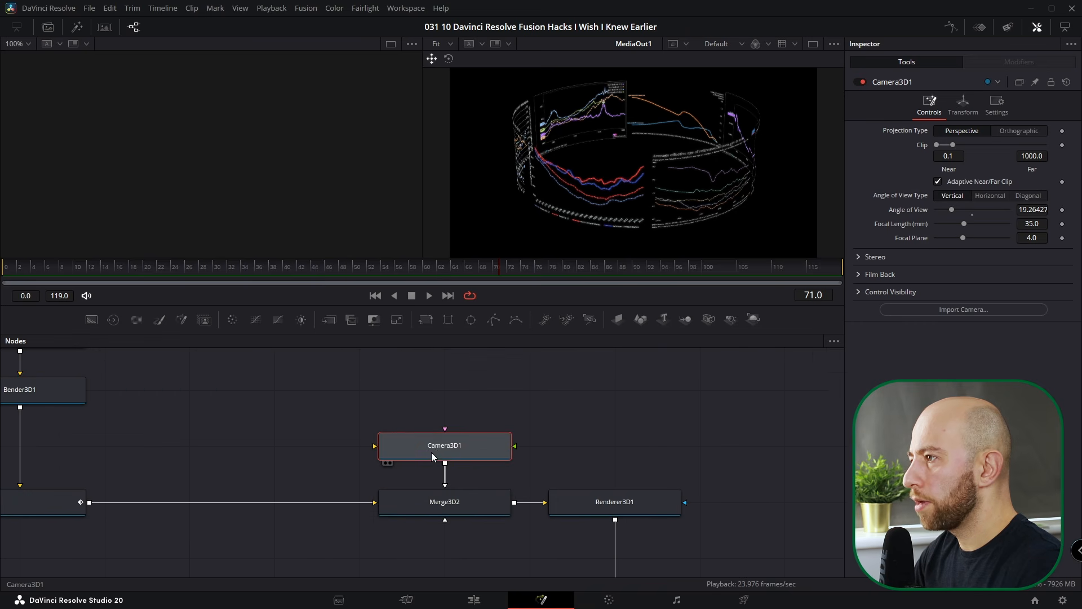
{"action": "scroll", "coordinate": [435, 448], "scroll_direction": "down", "scroll_amount": 5}
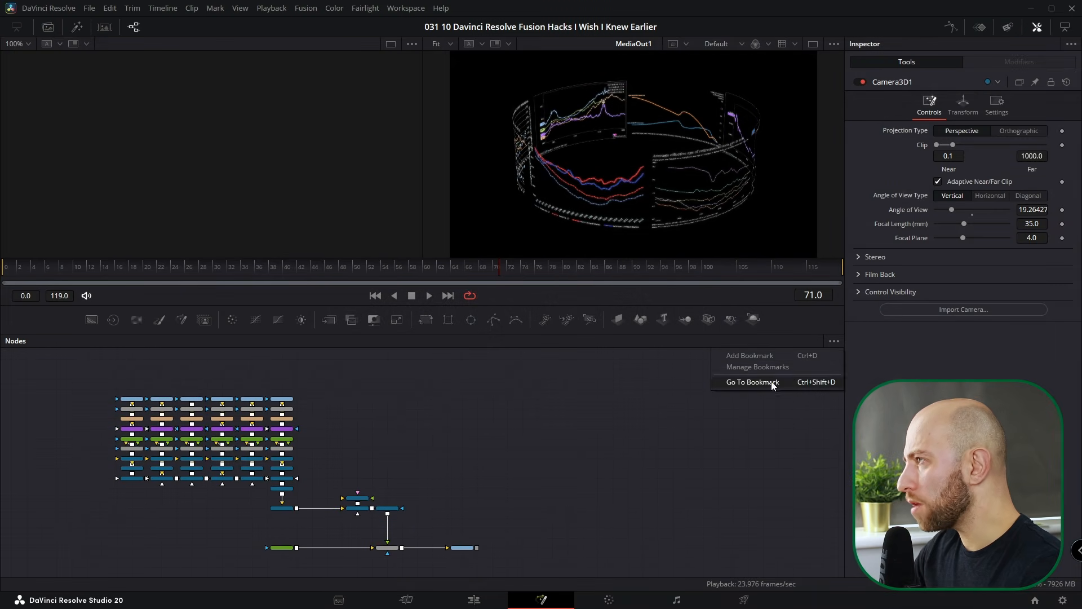
{"action": "left_click", "coordinate": [343, 418]}
- Select the left three node columns and drag them left, apart from the rest
{"action": "left_click_drag", "start_coordinate": [343, 417], "coordinate": [786, 428]}
{"action": "scroll", "coordinate": [649, 458], "scroll_direction": "up", "scroll_amount": 5}
{"action": "scroll", "coordinate": [651, 458], "scroll_direction": "down", "scroll_amount": 3}
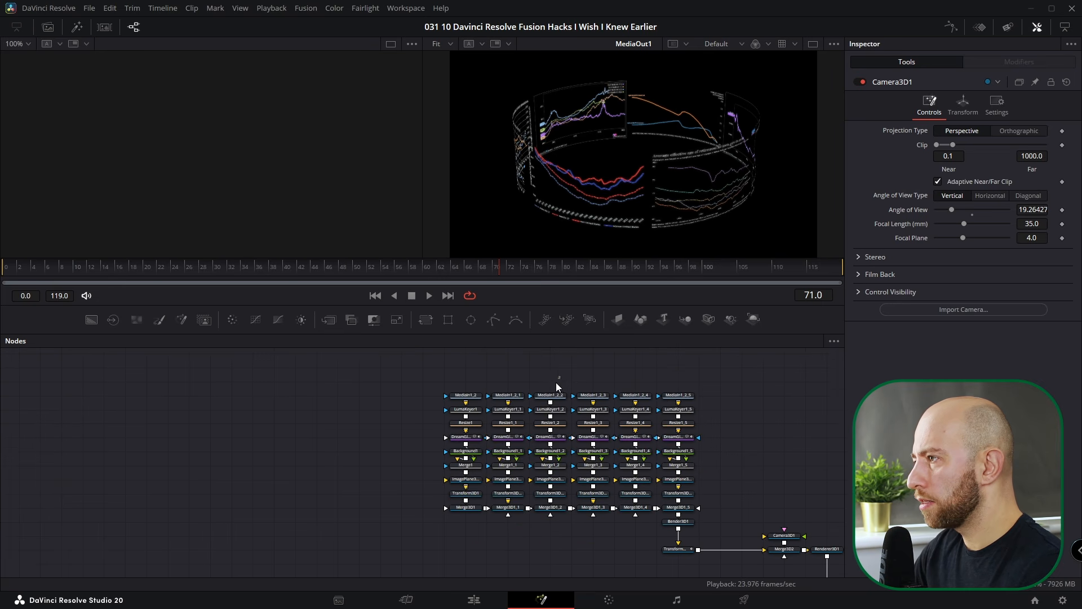
{"action": "left_click_drag", "start_coordinate": [565, 376], "coordinate": [429, 521]}
{"action": "left_click_drag", "start_coordinate": [553, 511], "coordinate": [384, 510]}
{"action": "left_click_drag", "start_coordinate": [432, 373], "coordinate": [228, 511]}
- Wrap the selected columns in an Underlay and name it Part2
{"action": "key", "text": "shift+space"}
{"action": "type", "text": "underlay"}
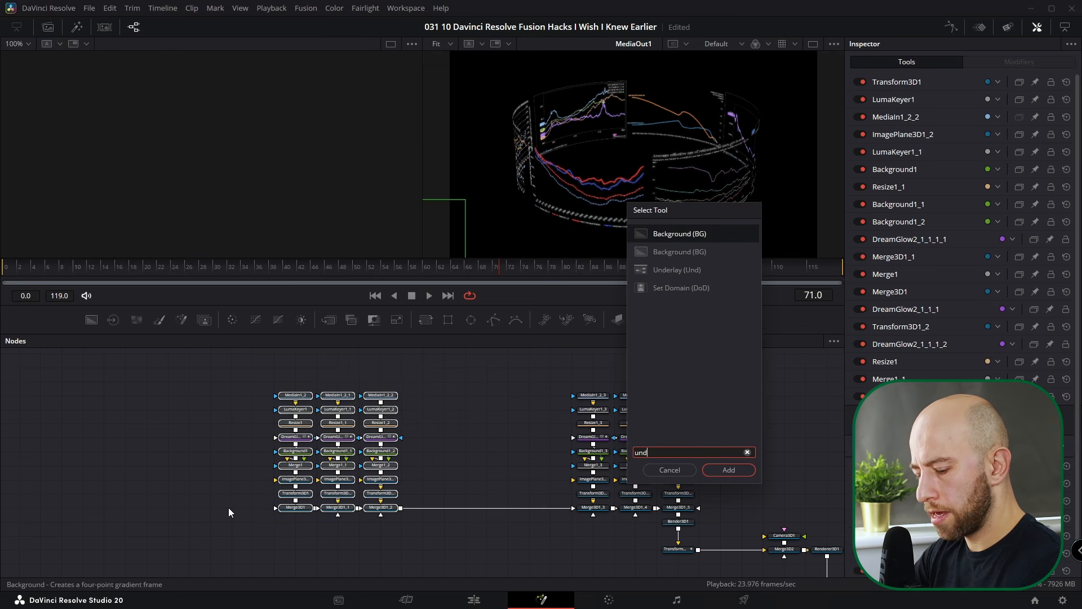
{"action": "key", "text": "Return"}
{"action": "scroll", "coordinate": [335, 386], "scroll_direction": "up", "scroll_amount": 3}
{"action": "scroll", "coordinate": [623, 411], "scroll_direction": "down", "scroll_amount": 1}
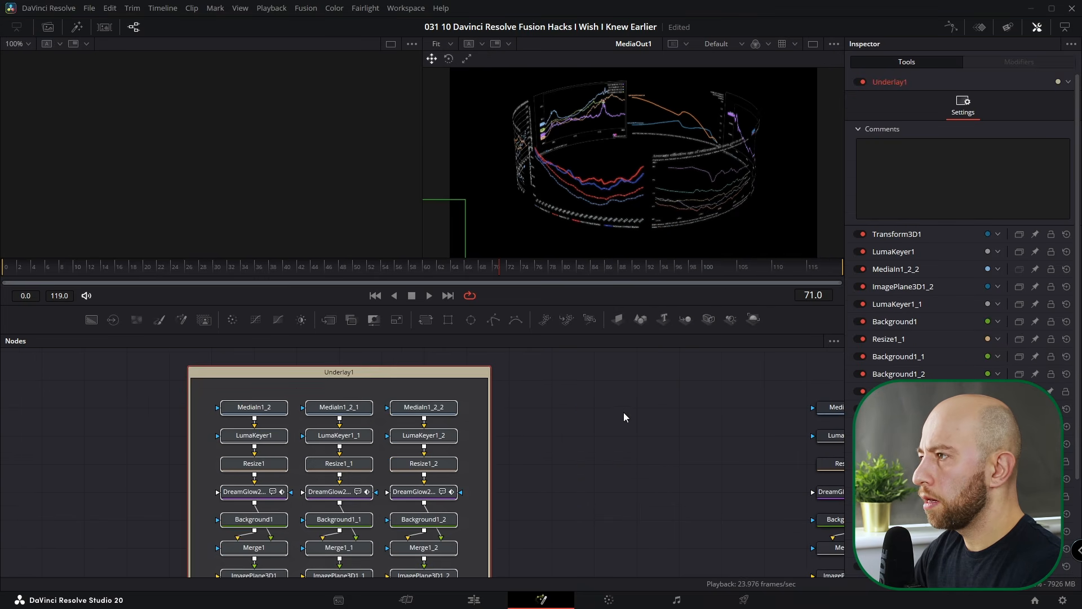
{"action": "left_click", "coordinate": [432, 375], "text": "alt"}
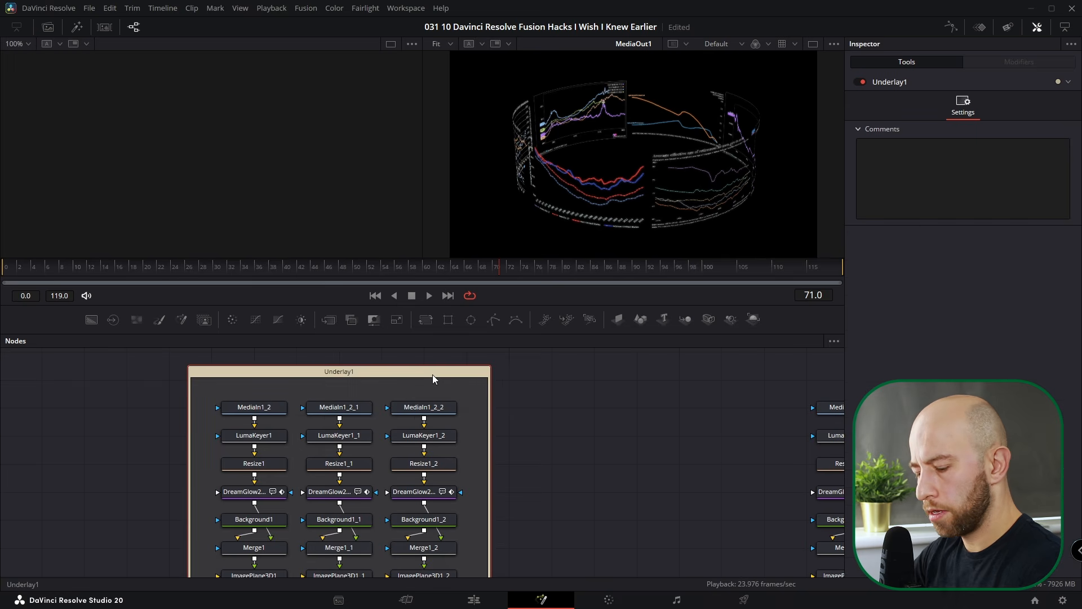
{"action": "key", "text": "F2"}
{"action": "type", "text": "Part2"}
{"action": "key", "text": "Return"}
- Select the remaining three node columns and wrap them in a second Underlay
{"action": "scroll", "coordinate": [313, 378], "scroll_direction": "down", "scroll_amount": 2}
{"action": "left_click_drag", "start_coordinate": [329, 356], "coordinate": [568, 567]}
{"action": "key", "text": "shift+space"}
{"action": "type", "text": "underlay"}
{"action": "key", "text": "Return"}
{"action": "scroll", "coordinate": [459, 424], "scroll_direction": "up", "scroll_amount": 3}
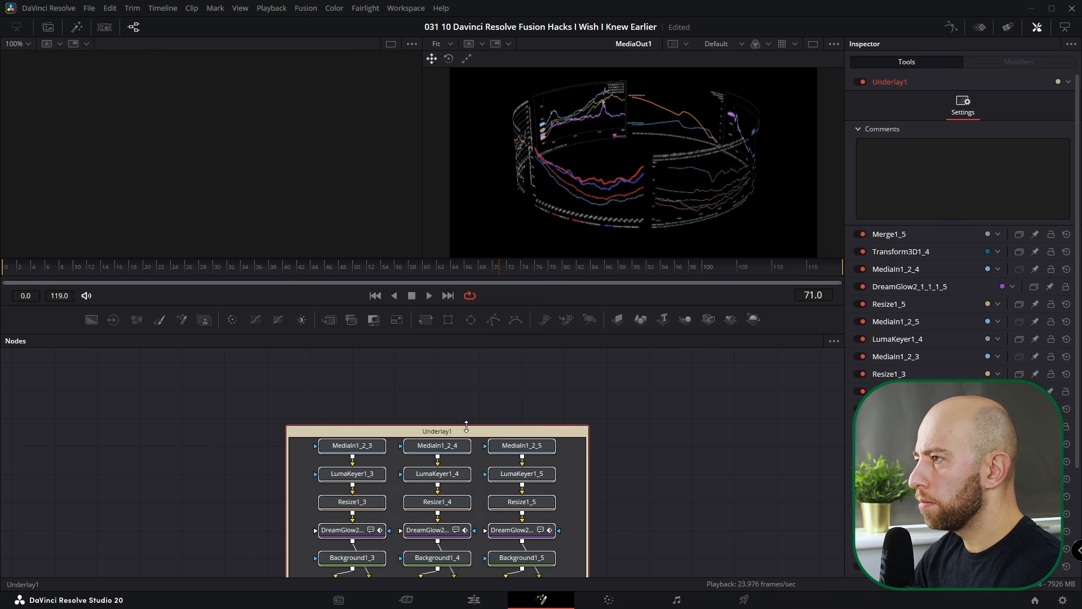
- Find the Part2 underlay by name search and rename it Part1
{"action": "key", "text": "ctrl+f"}
{"action": "type", "text": "Part2"}
{"action": "key", "text": "Return"}
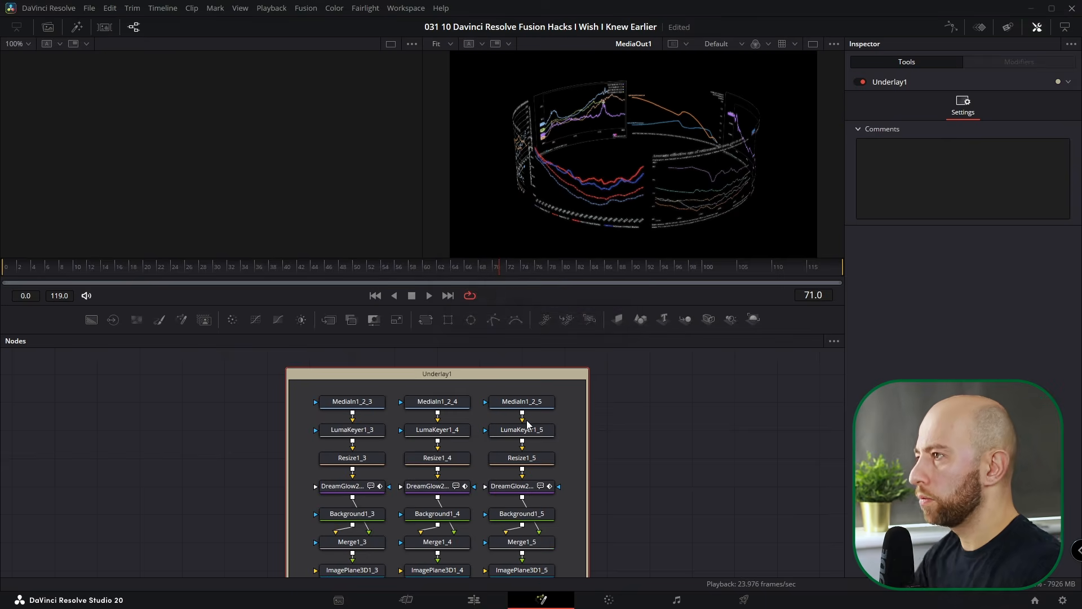
{"action": "scroll", "coordinate": [242, 423], "scroll_direction": "up", "scroll_amount": 3}
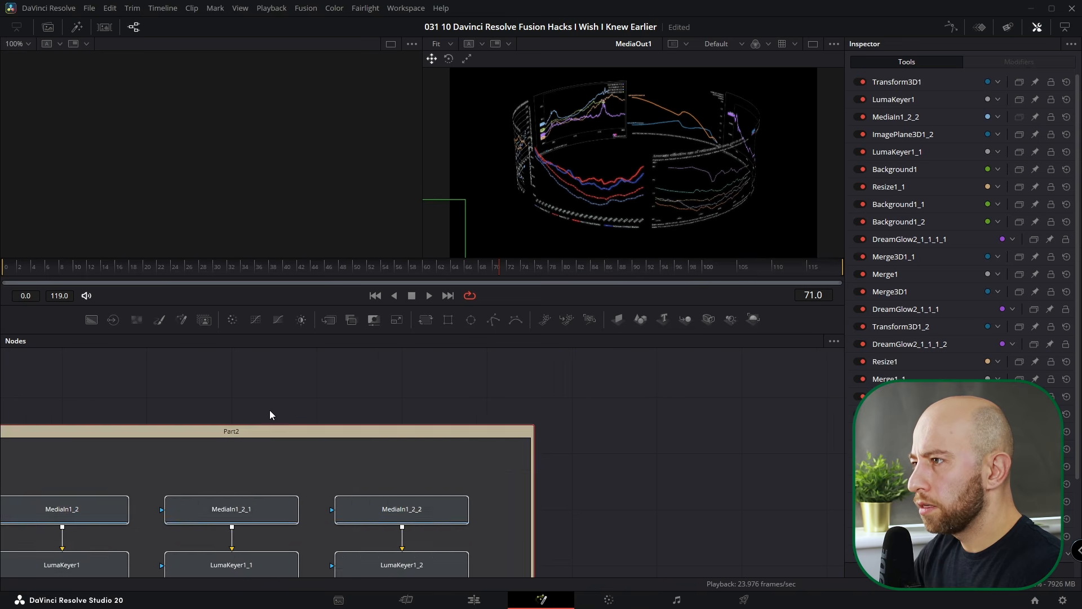
{"action": "left_click", "coordinate": [258, 434]}
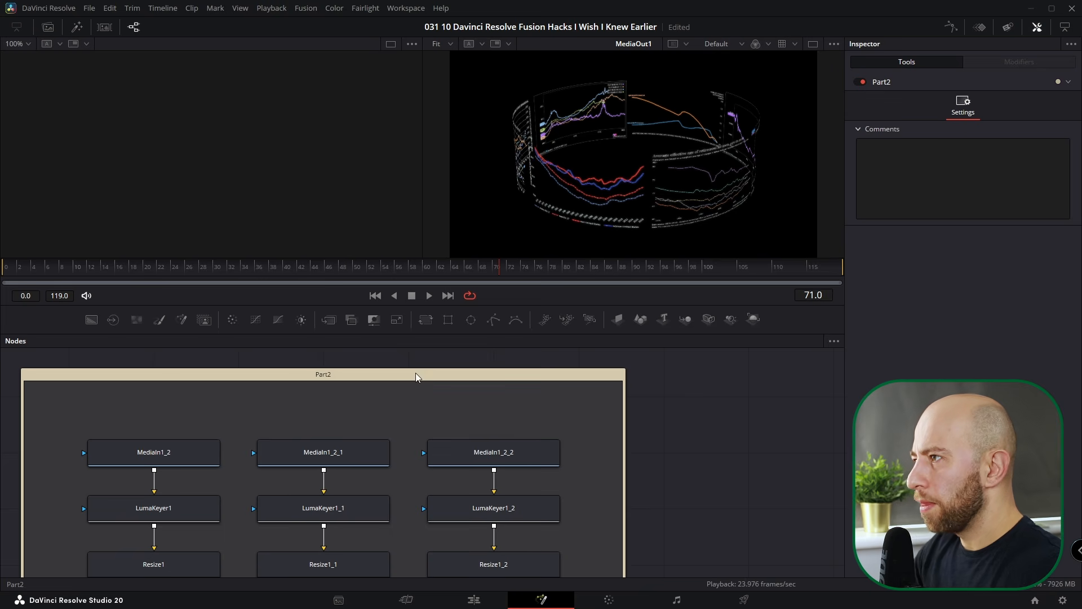
{"action": "key", "text": "F2"}
{"action": "key", "text": "BackSpace"}
{"action": "type", "text": "1"}
{"action": "key", "text": "Return"}
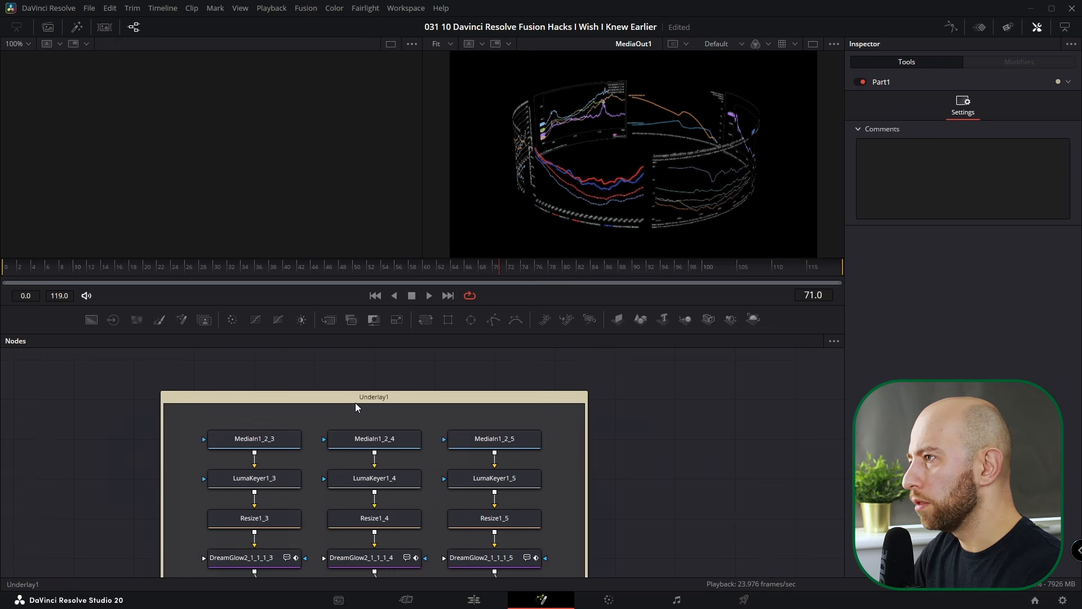
- Rename Underlay1 to Part2
{"action": "left_click", "coordinate": [380, 392]}
{"action": "key", "text": "F2"}
{"action": "type", "text": "Part2"}
{"action": "key", "text": "Return"}
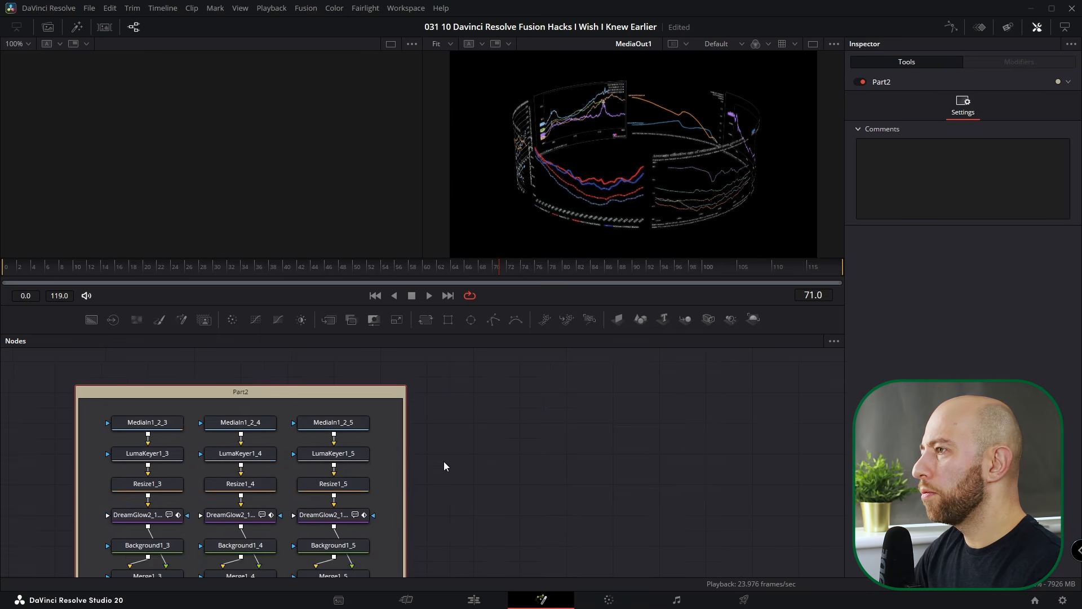
{"action": "left_click", "coordinate": [833, 341]}
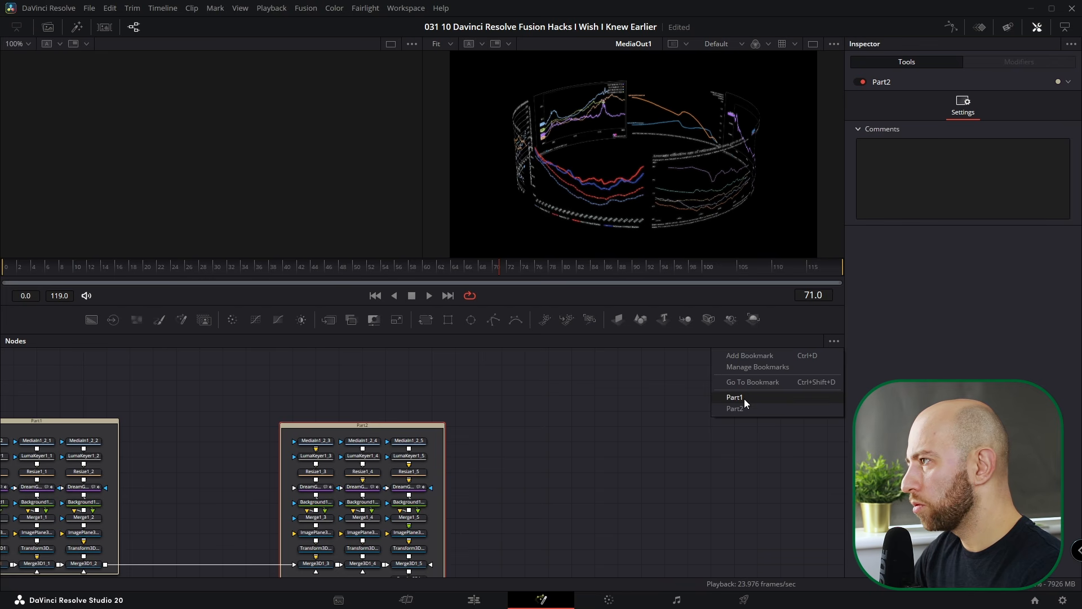
- Jump to the Part1 and then Part2 bookmarks, then zoom and select Camera3D1
{"action": "left_click", "coordinate": [744, 398]}
{"action": "left_click", "coordinate": [834, 341]}
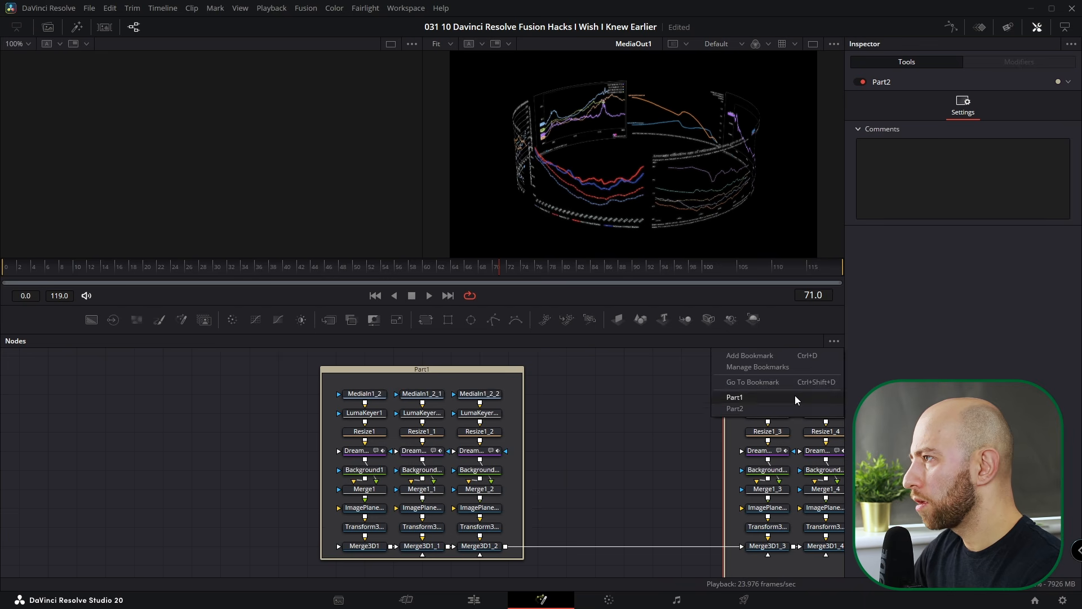
{"action": "left_click", "coordinate": [777, 409]}
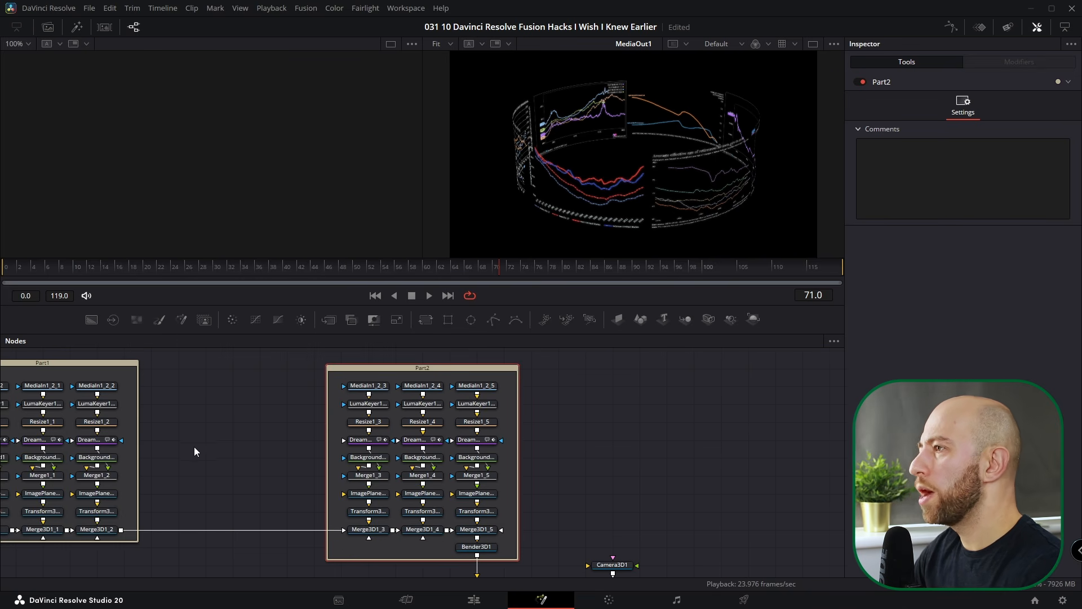
{"action": "scroll", "coordinate": [194, 451], "scroll_direction": "down", "scroll_amount": 6}
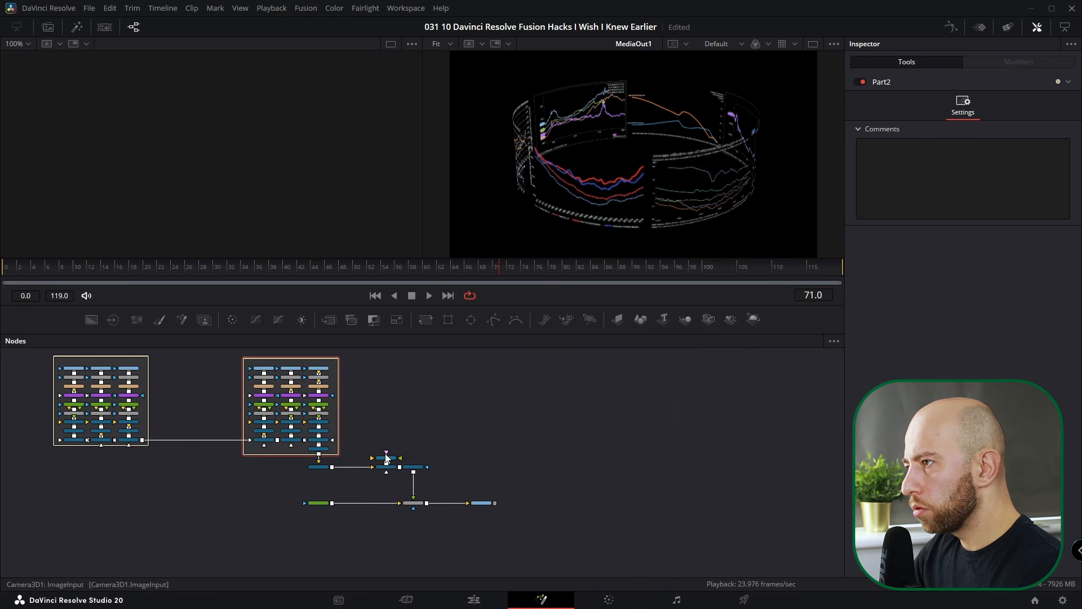
{"action": "scroll", "coordinate": [386, 458], "scroll_direction": "up", "scroll_amount": 5}
{"action": "left_click", "coordinate": [433, 455]}
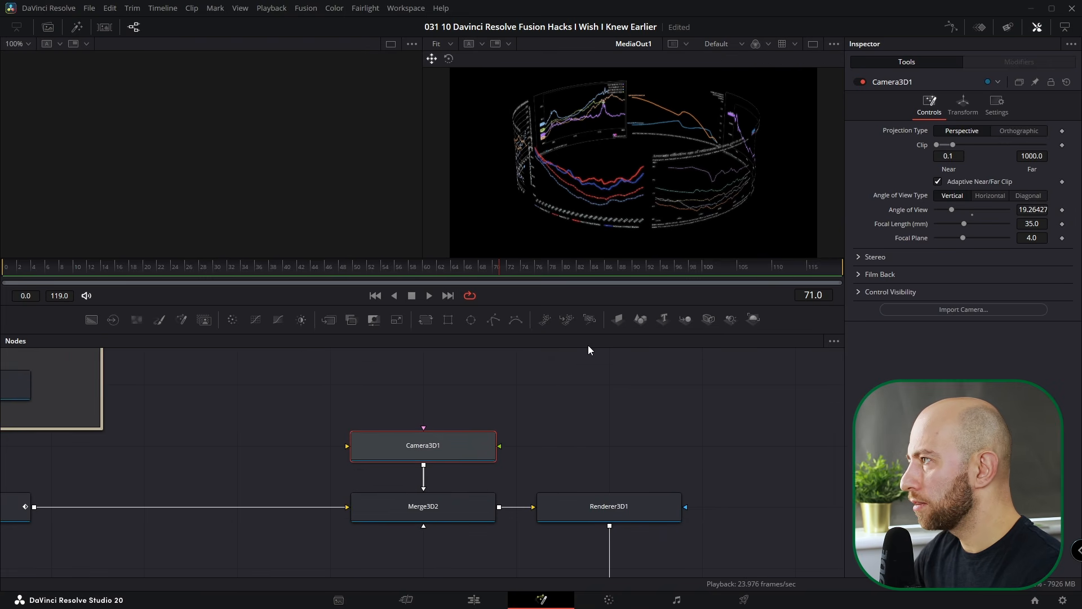
- Add a node bookmark named Camera
{"action": "left_click", "coordinate": [835, 341]}
{"action": "left_click", "coordinate": [782, 355]}
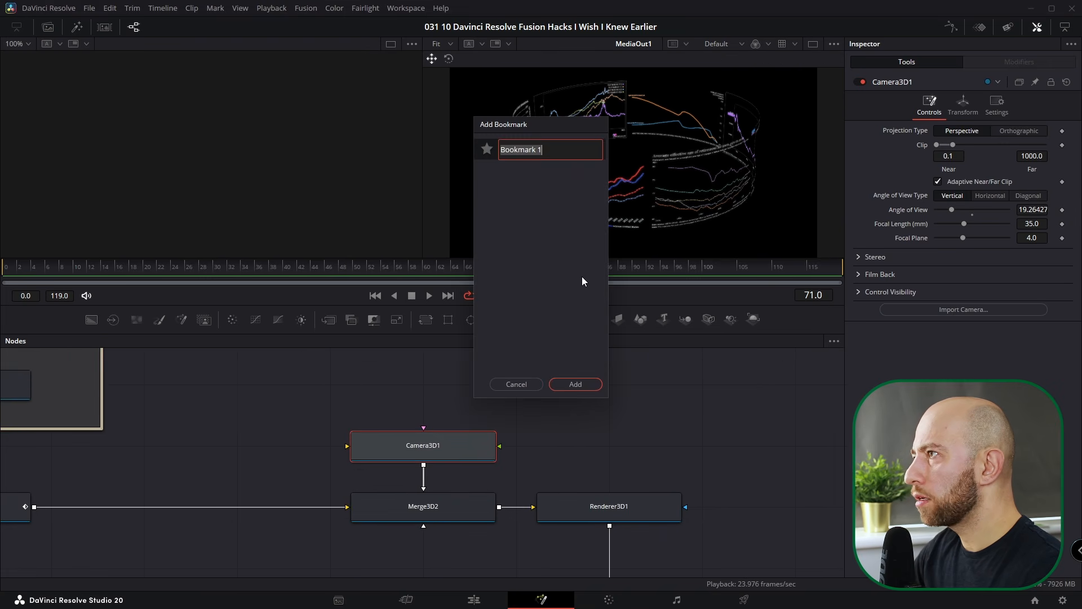
{"action": "type", "text": "Camera"}
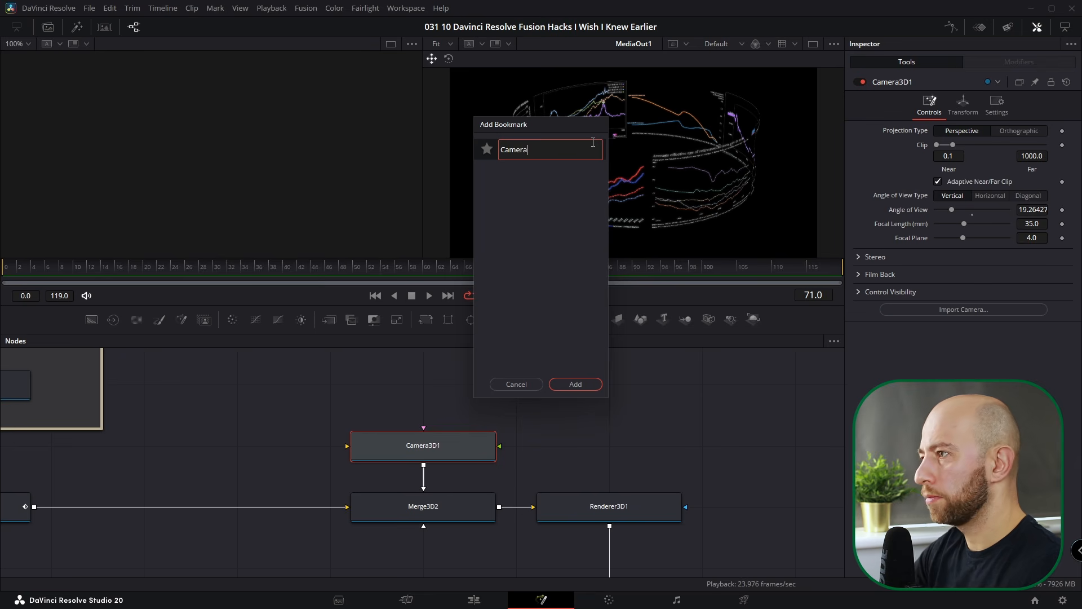
{"action": "key", "text": "Return"}
{"action": "left_click", "coordinate": [575, 383]}
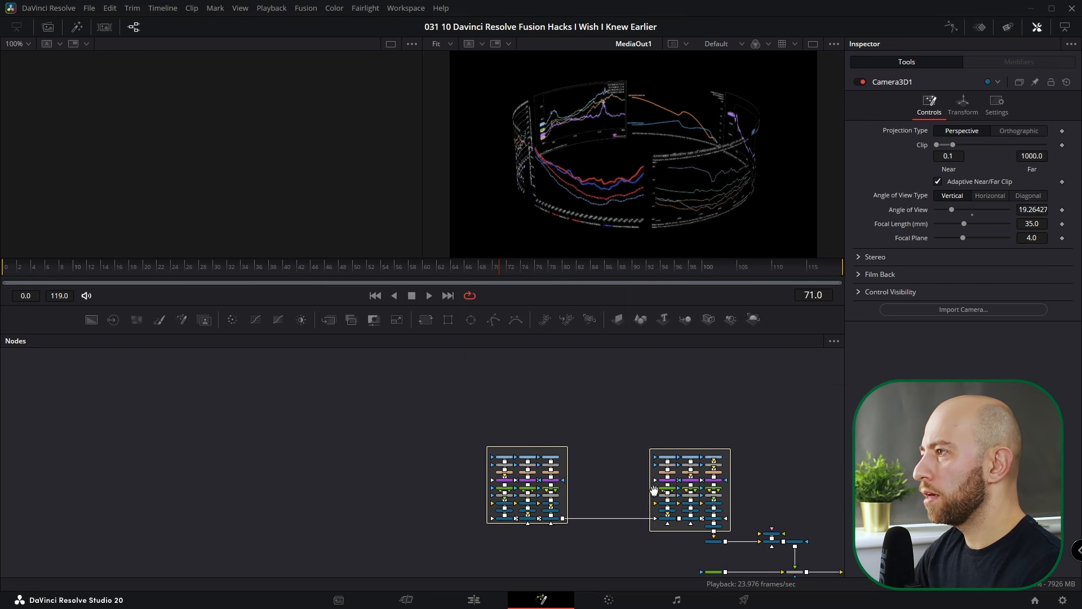
- Jump to the Camera bookmark and frame and select the MediaOut1 node
{"action": "left_click", "coordinate": [830, 337]}
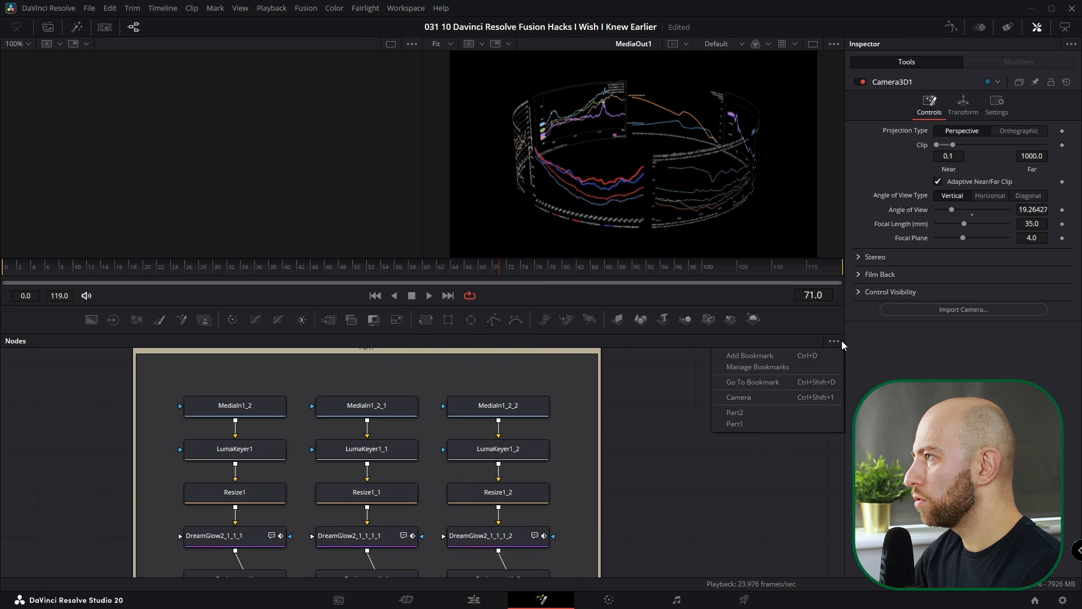
{"action": "left_click", "coordinate": [763, 399]}
{"action": "left_click_drag", "start_coordinate": [525, 437], "coordinate": [467, 422]}
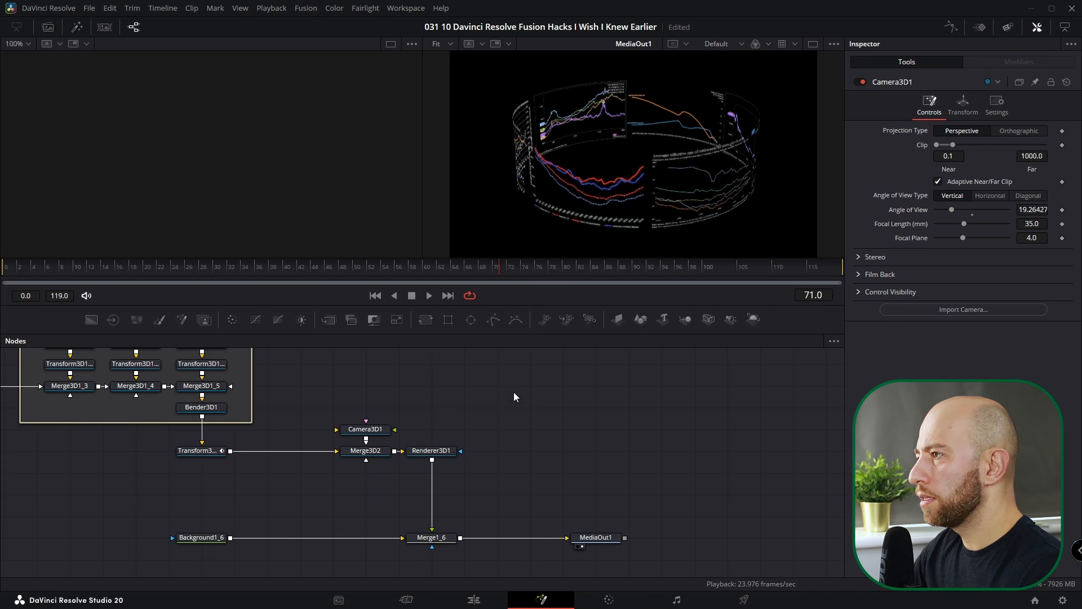
{"action": "key", "text": "ctrl+2"}
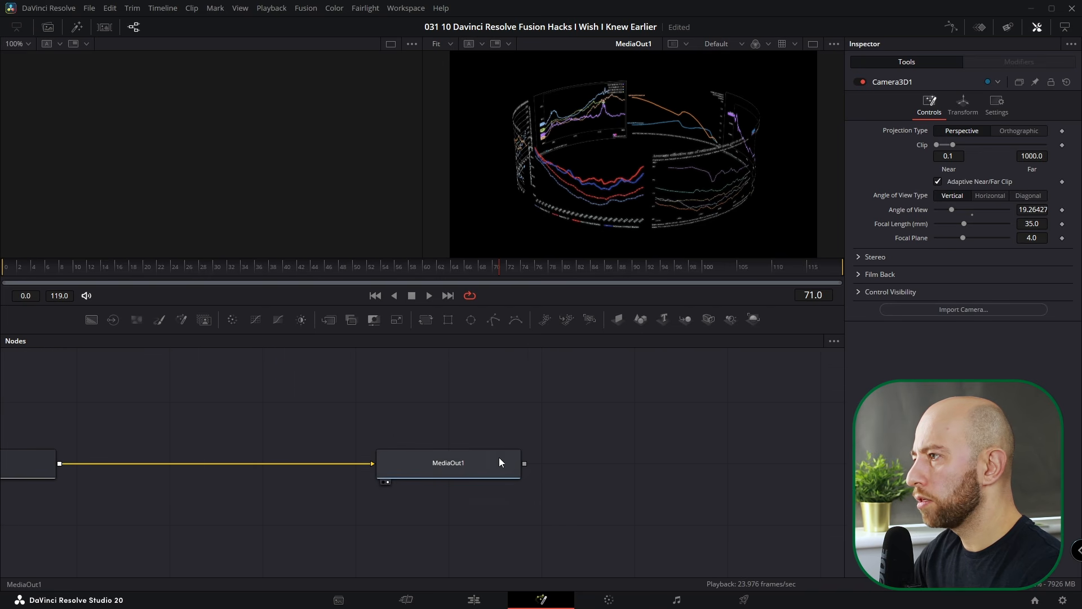
{"action": "left_click", "coordinate": [499, 462]}
- Add a node bookmark named MediaOut1
{"action": "left_click", "coordinate": [834, 341]}
{"action": "left_click", "coordinate": [761, 355]}
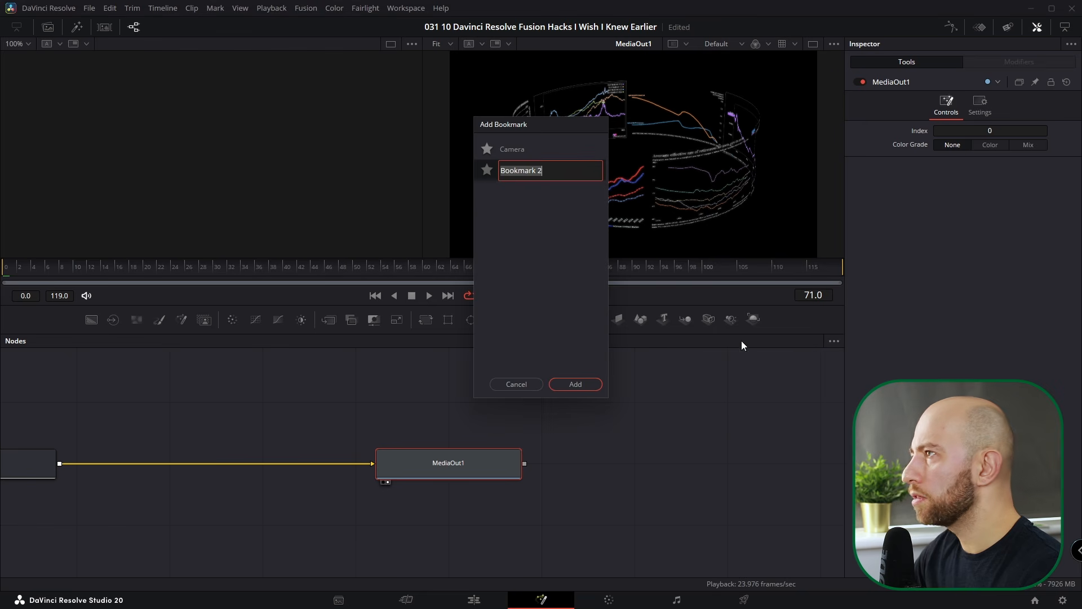
{"action": "type", "text": "MediaOut1"}
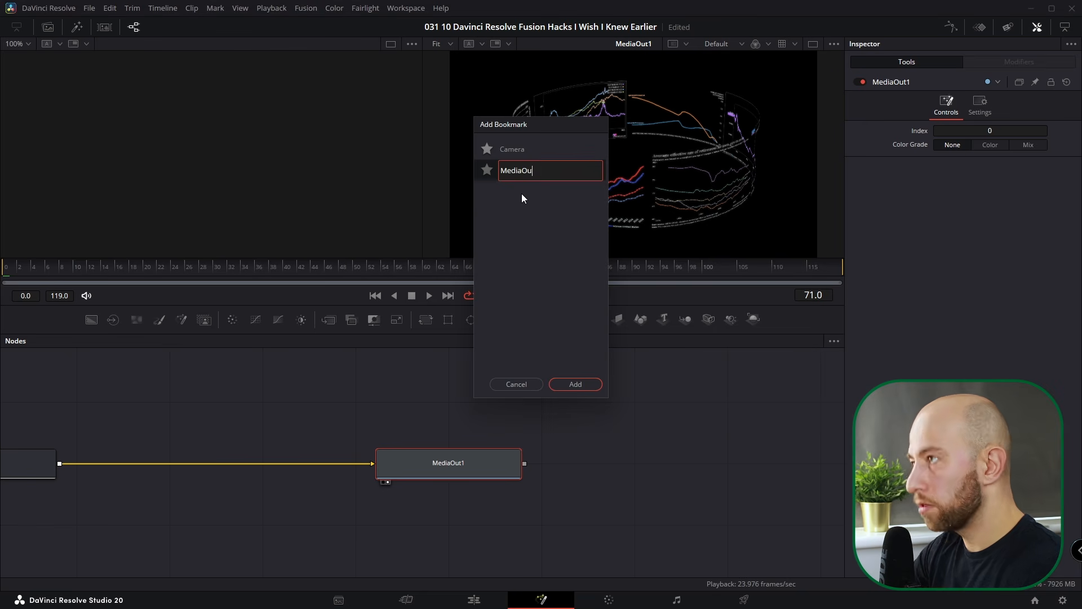
{"action": "key", "text": "Return"}
{"action": "left_click", "coordinate": [575, 384]}
{"action": "left_click", "coordinate": [834, 341]}
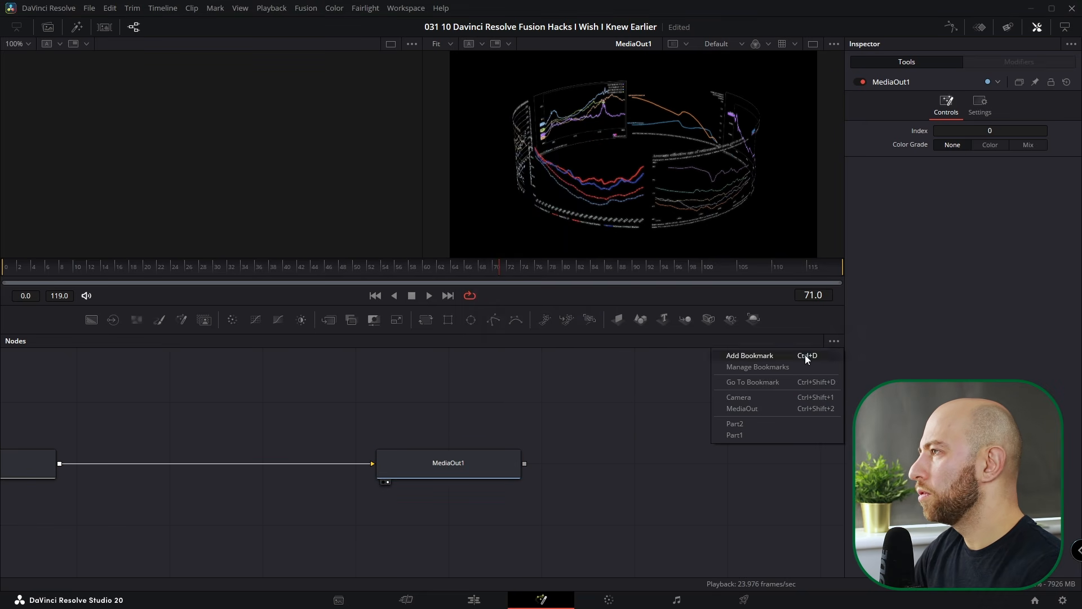
- Use Go To Bookmark to jump to Part2, then zoom the node view out and back in
{"action": "left_click", "coordinate": [758, 382]}
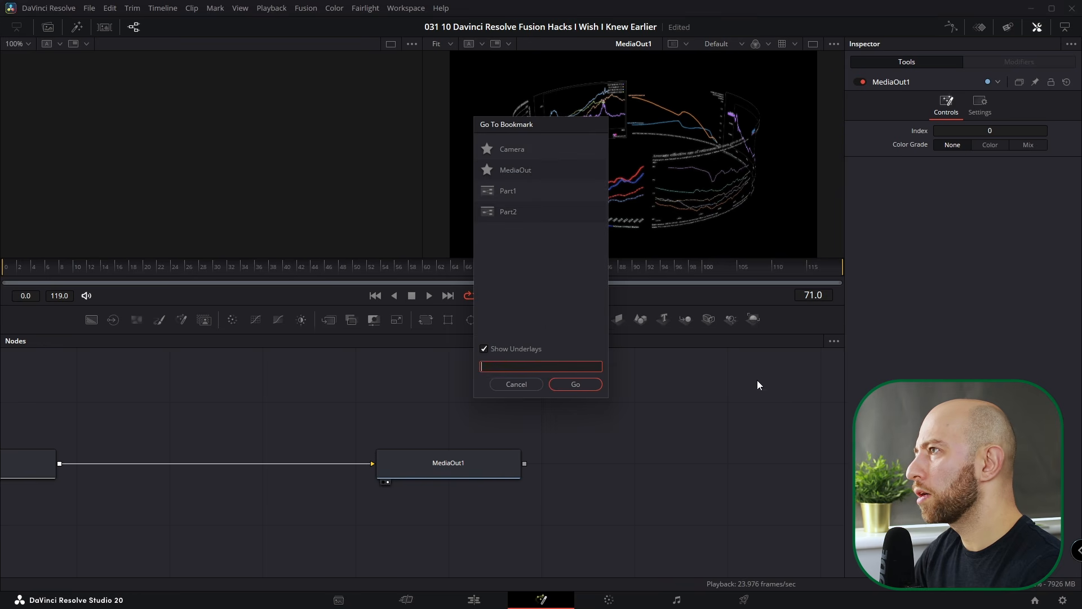
{"action": "left_click", "coordinate": [522, 148]}
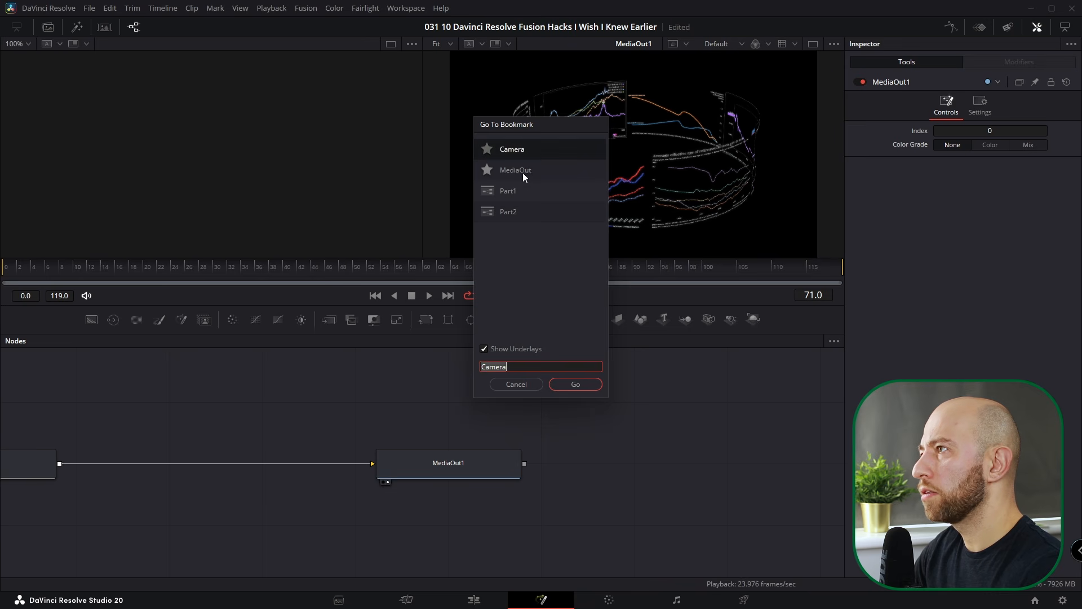
{"action": "left_click", "coordinate": [518, 172]}
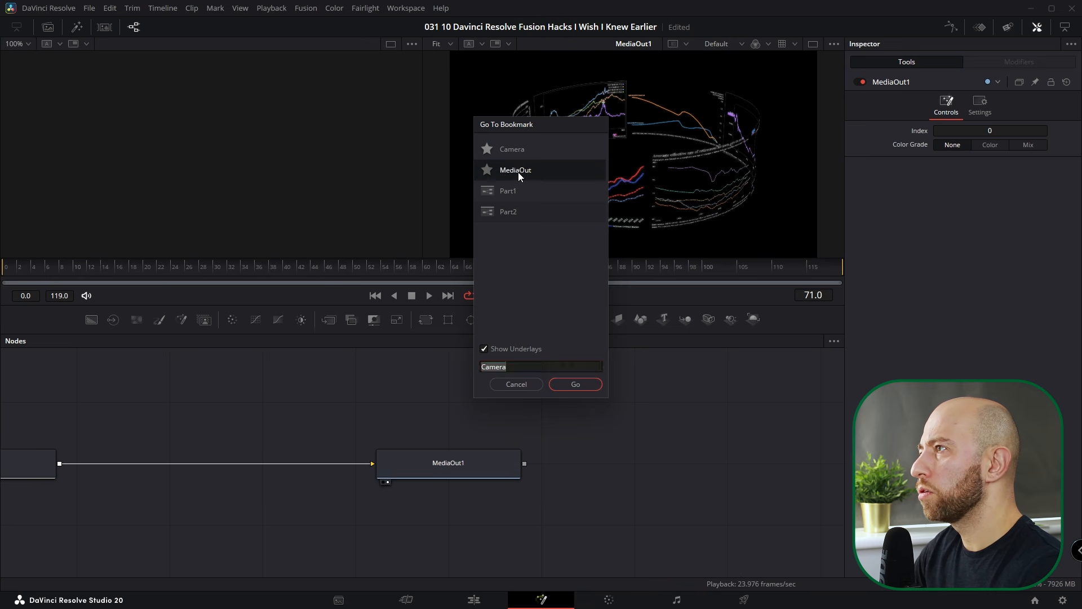
{"action": "left_click", "coordinate": [508, 217]}
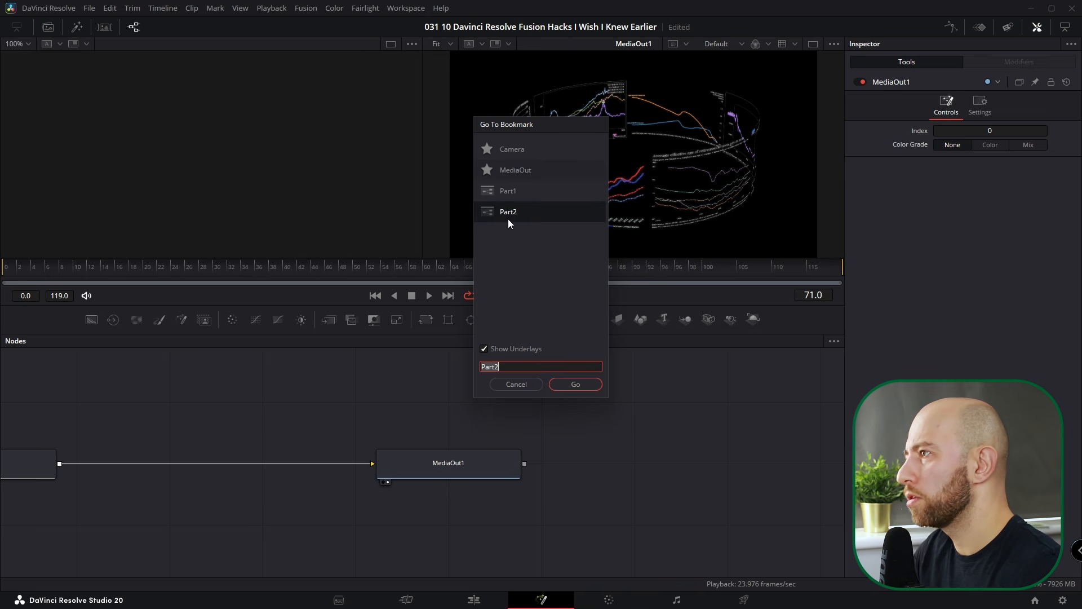
{"action": "left_click", "coordinate": [573, 385]}
{"action": "left_click", "coordinate": [836, 341]}
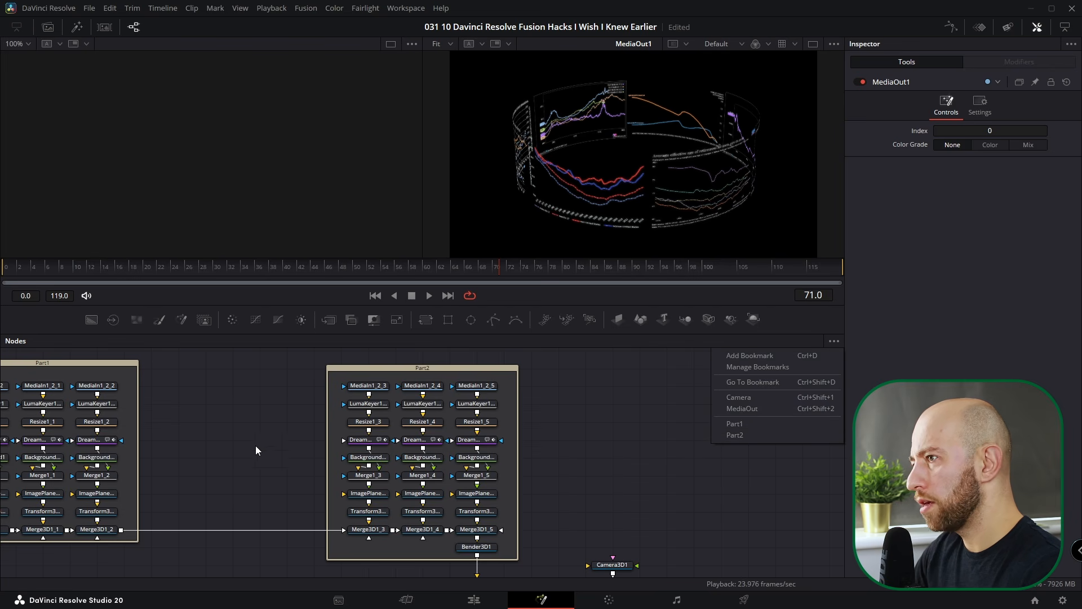
{"action": "left_click", "coordinate": [204, 438]}
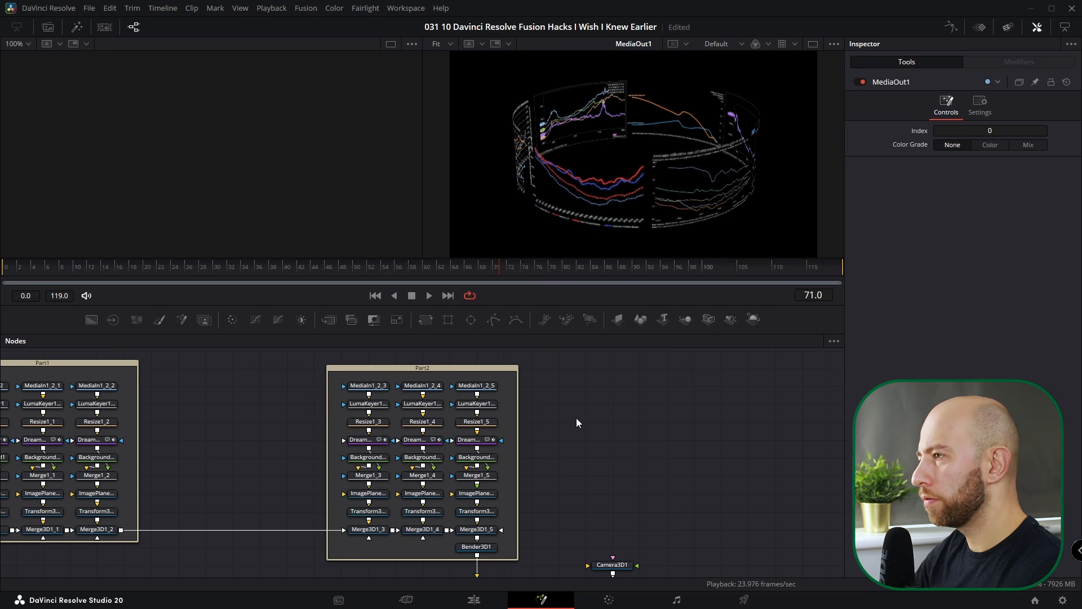
{"action": "scroll", "coordinate": [484, 469], "scroll_direction": "down", "scroll_amount": 2}
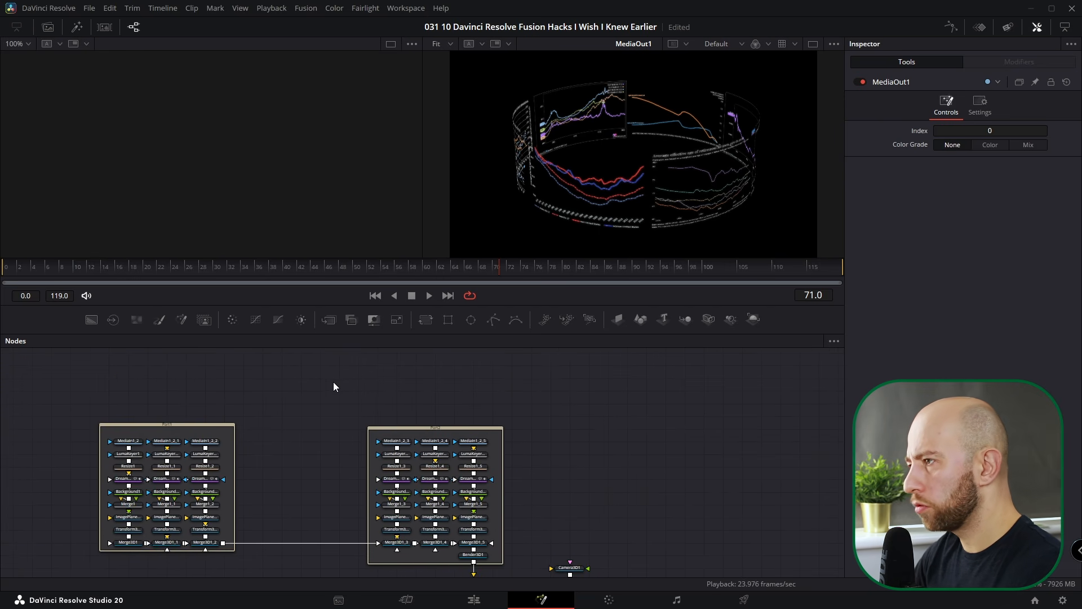
{"action": "scroll", "coordinate": [561, 479], "scroll_direction": "up", "scroll_amount": 3}
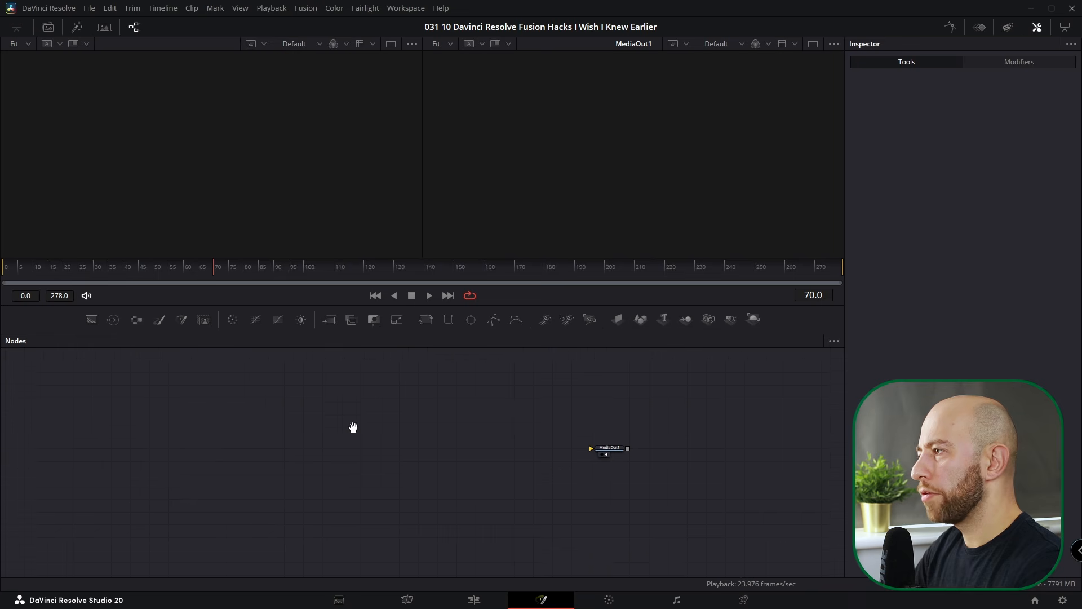
- Make connection pipes always visible via the node editor's right-click Options menu
{"action": "right_click", "coordinate": [328, 417]}
{"action": "left_click", "coordinate": [222, 446]}
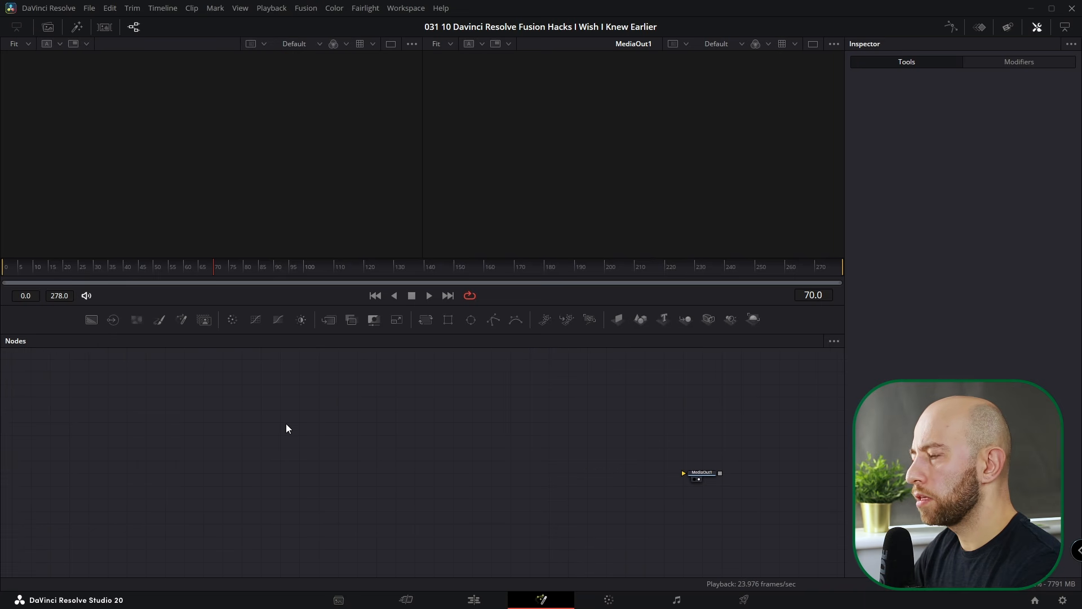
{"action": "right_click", "coordinate": [285, 424]}
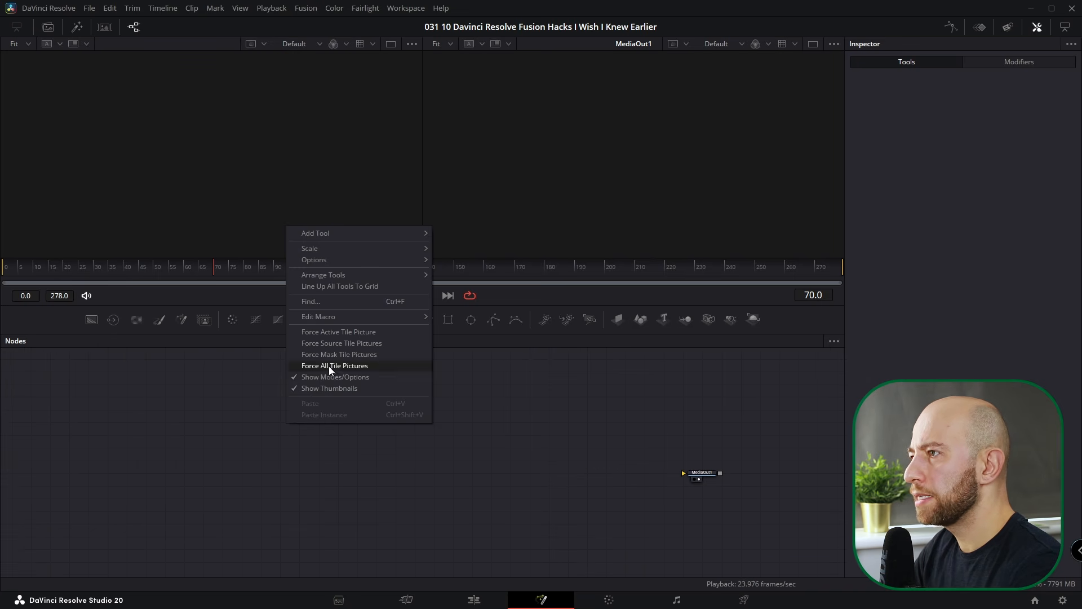
{"action": "mouse_move", "coordinate": [347, 276]}
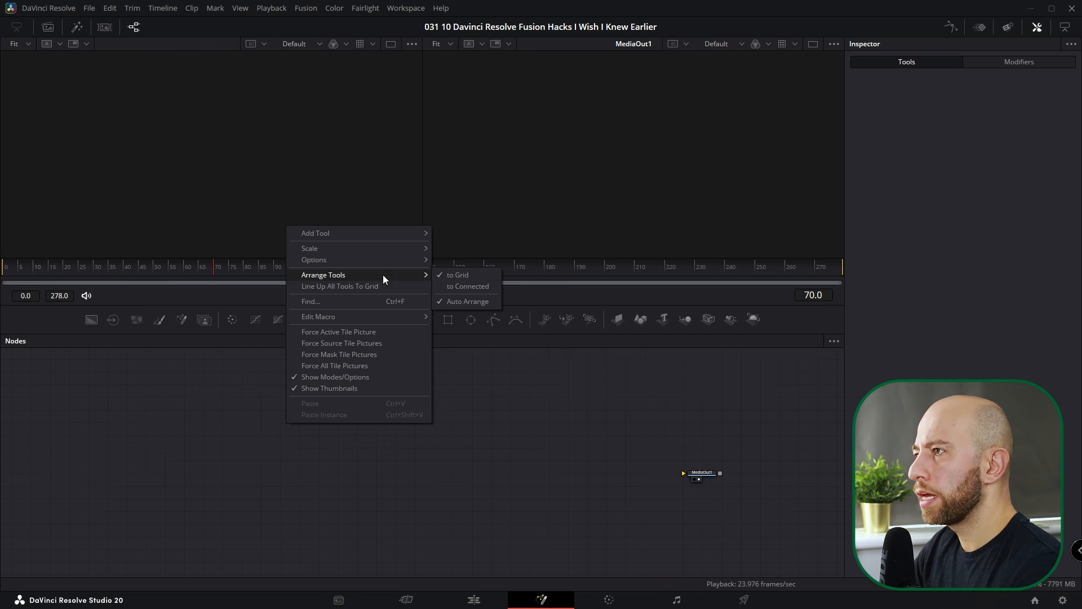
{"action": "mouse_move", "coordinate": [367, 258]}
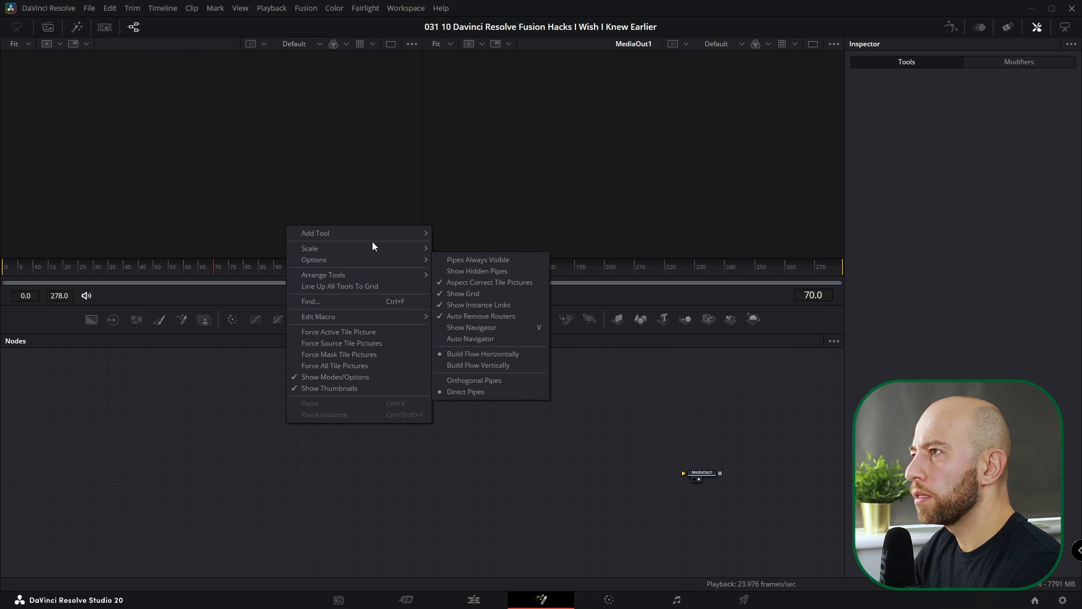
{"action": "left_click", "coordinate": [482, 262]}
- Open the effects library's Fusion templates folders and select the Polygon2_1 node
{"action": "left_click", "coordinate": [69, 27]}
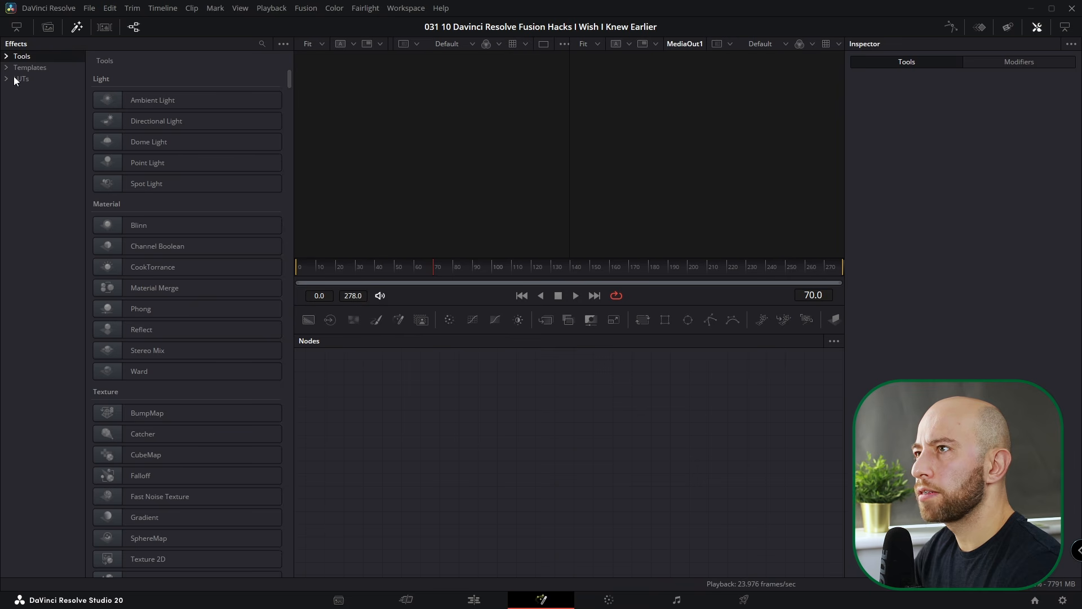
{"action": "left_click", "coordinate": [17, 90]}
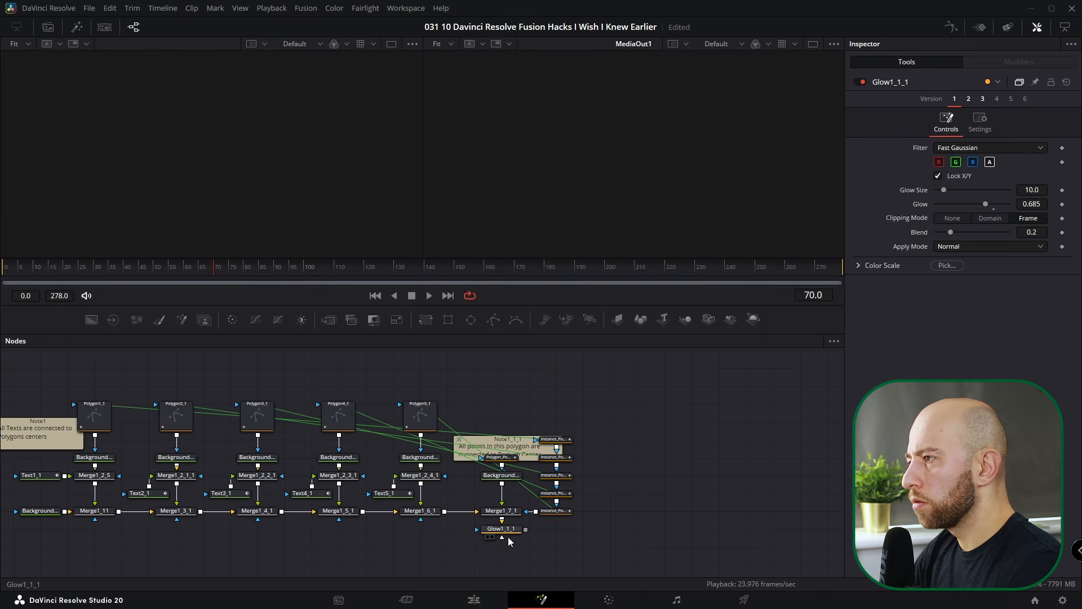
{"action": "left_click", "coordinate": [505, 533]}
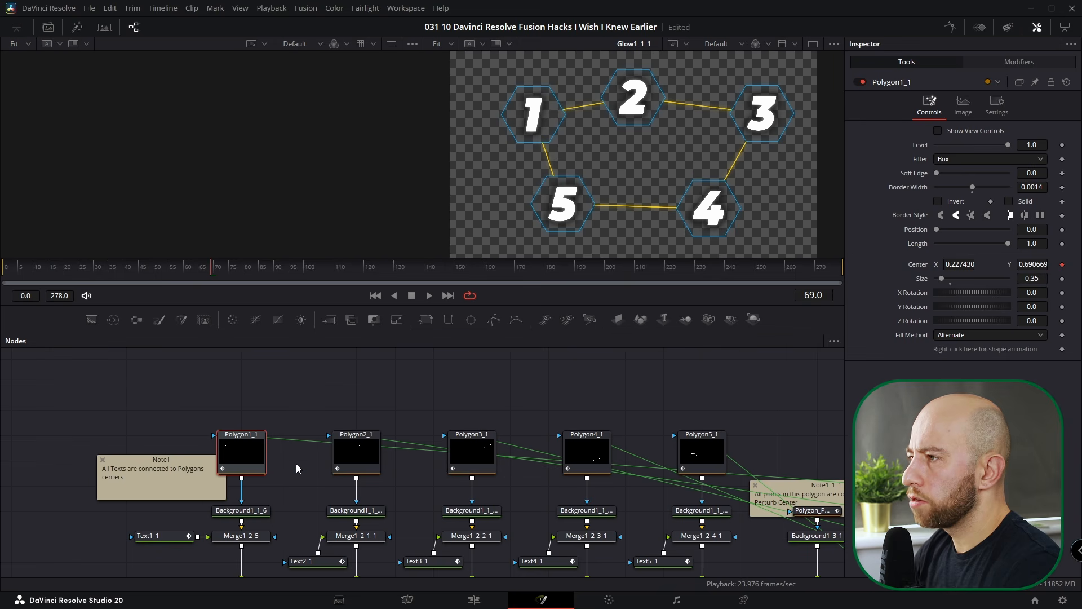
{"action": "left_click", "coordinate": [370, 447]}
- Hide the node graph's background grid, and switch instance links off and back on
{"action": "right_click", "coordinate": [374, 377]}
{"action": "mouse_move", "coordinate": [401, 412]}
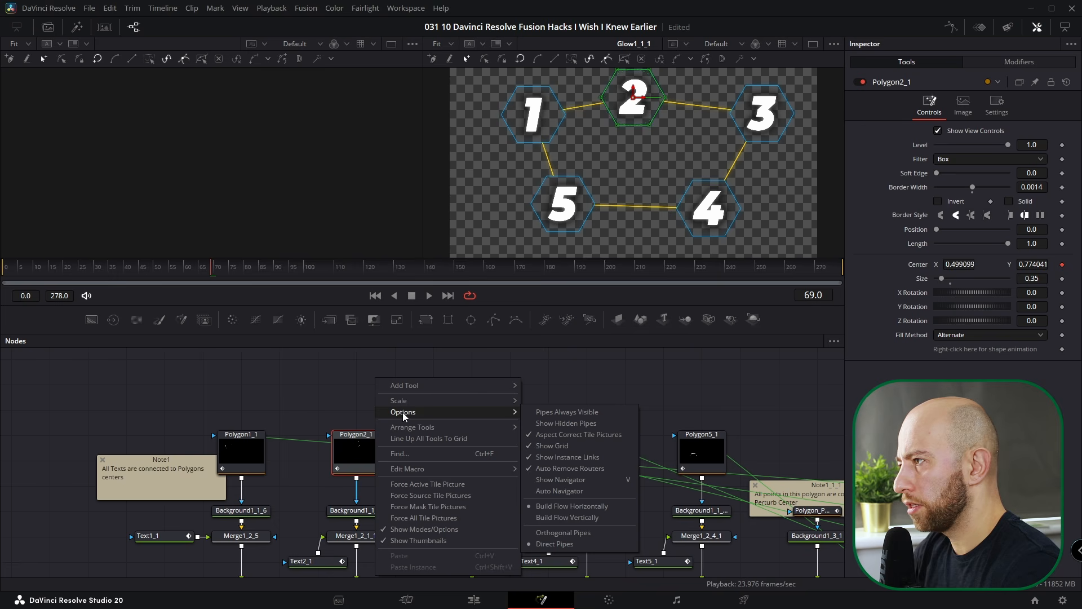
{"action": "left_click", "coordinate": [566, 447]}
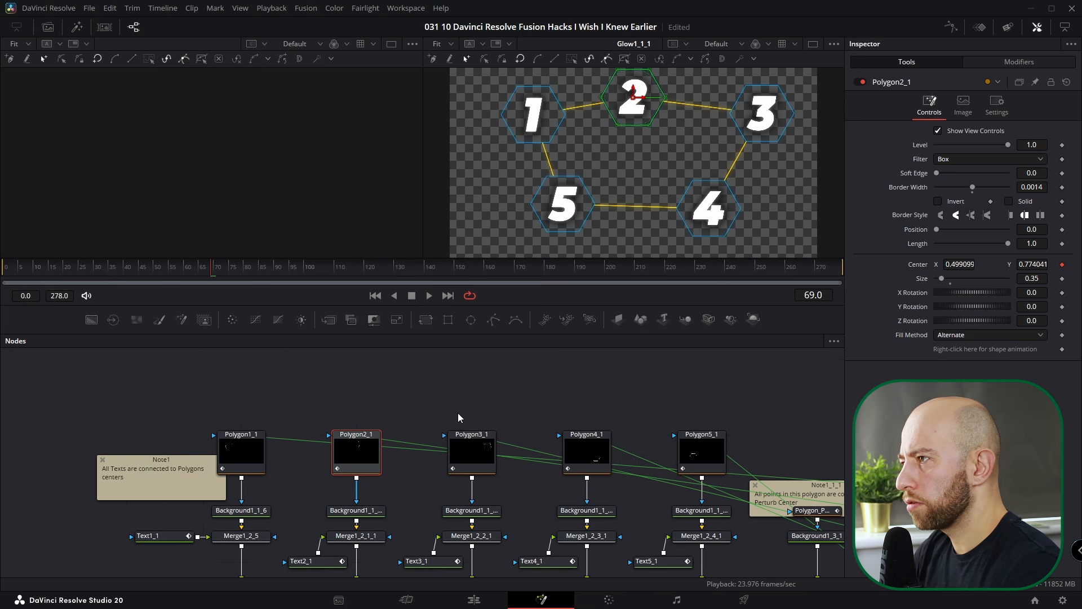
{"action": "right_click", "coordinate": [395, 389]}
{"action": "left_click", "coordinate": [407, 372]}
{"action": "right_click", "coordinate": [407, 372]}
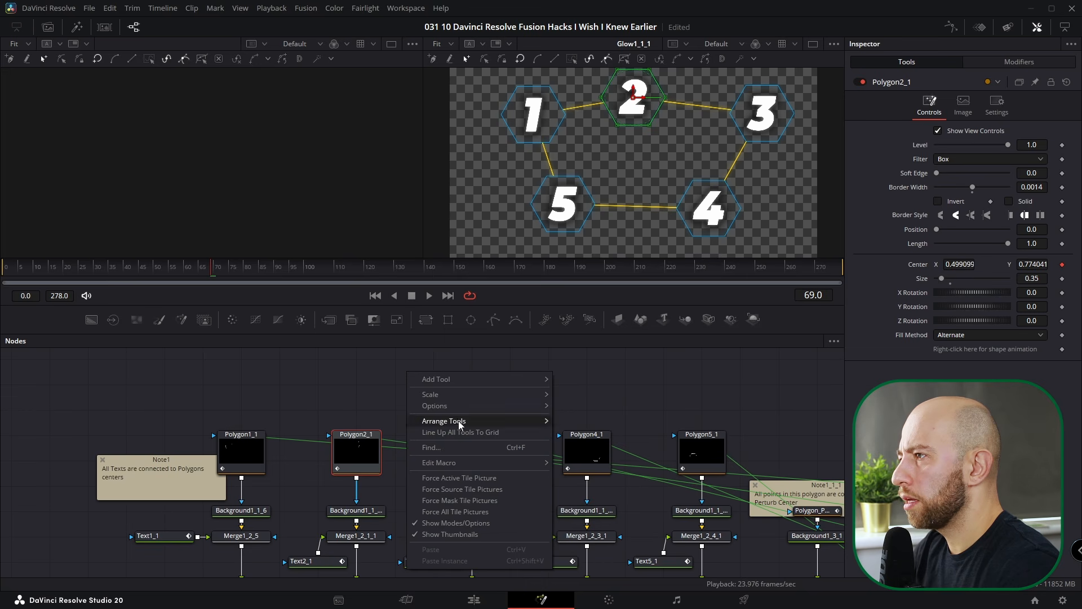
{"action": "mouse_move", "coordinate": [468, 405]}
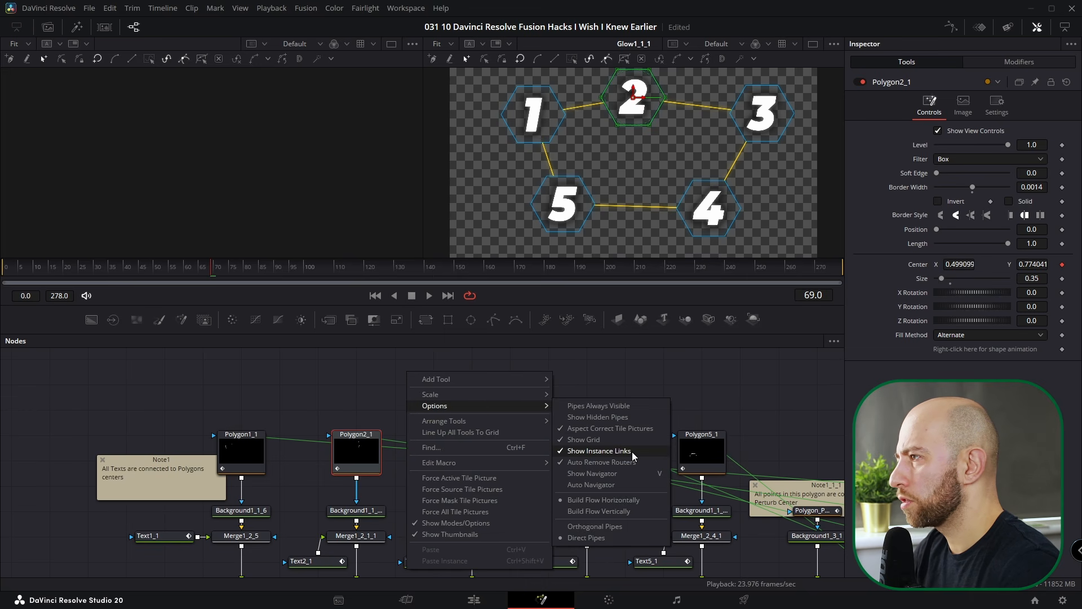
{"action": "left_click", "coordinate": [633, 451]}
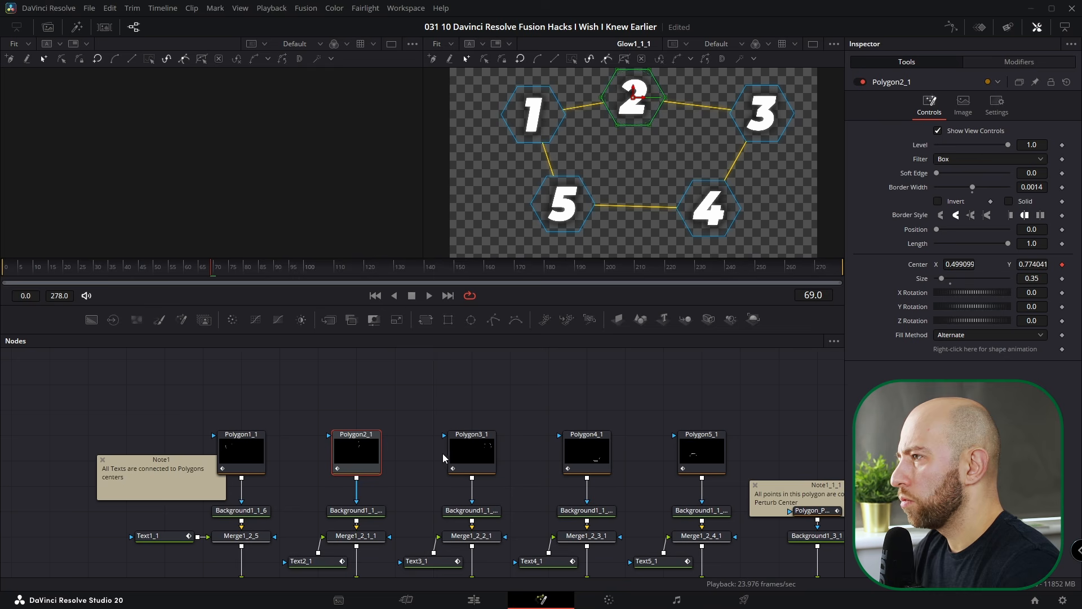
{"action": "left_click_drag", "start_coordinate": [528, 426], "coordinate": [424, 402]}
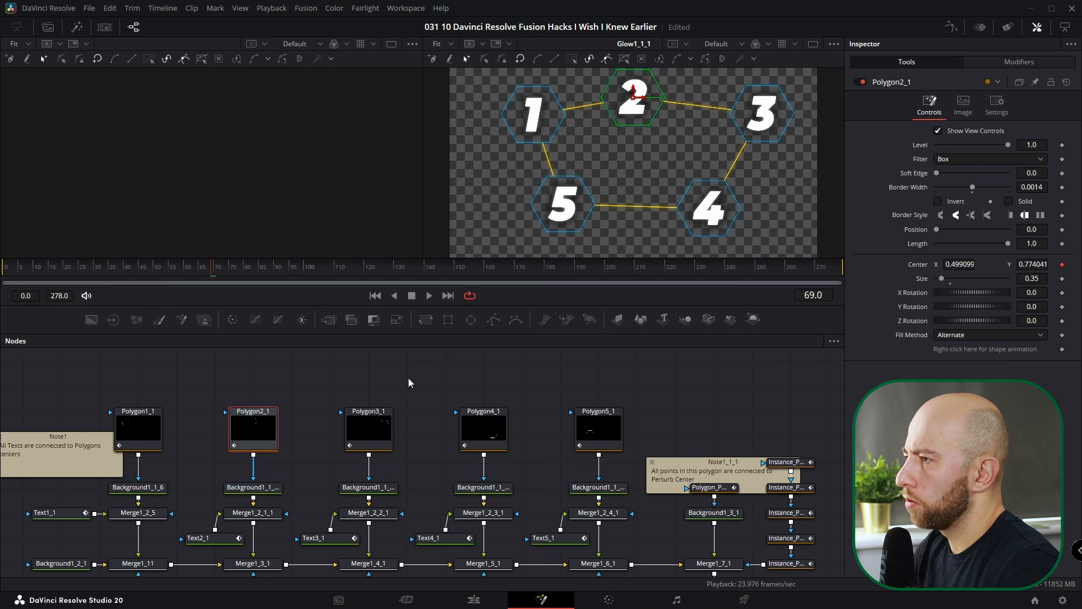
{"action": "right_click", "coordinate": [408, 382]}
{"action": "left_click", "coordinate": [633, 462]}
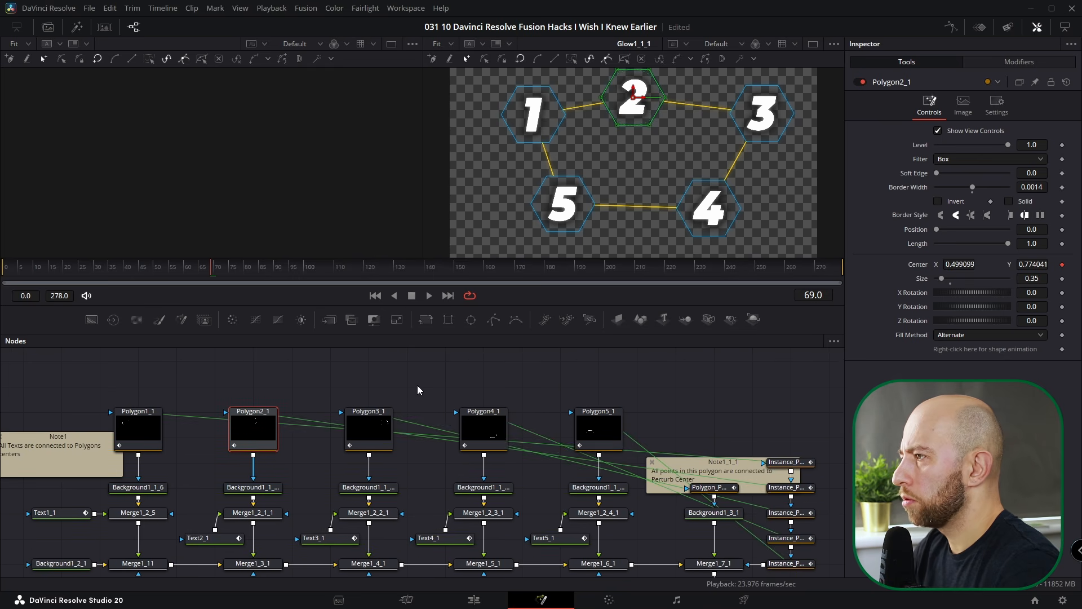
- Switch pipes to right-angle routing and move Polygon3_1, 4_1 and 5_1 to show the bends
{"action": "right_click", "coordinate": [419, 380]}
{"action": "mouse_move", "coordinate": [444, 412]}
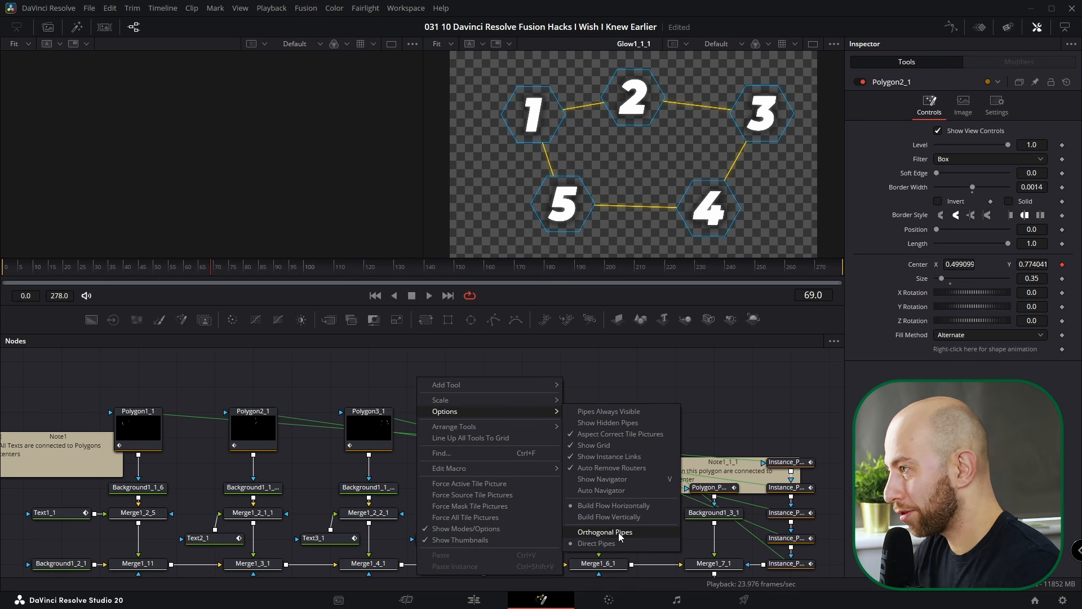
{"action": "left_click", "coordinate": [619, 533]}
{"action": "left_click_drag", "start_coordinate": [485, 429], "coordinate": [328, 361]}
{"action": "scroll", "coordinate": [445, 507], "scroll_direction": "down", "scroll_amount": 3}
{"action": "left_click_drag", "start_coordinate": [389, 459], "coordinate": [639, 397]}
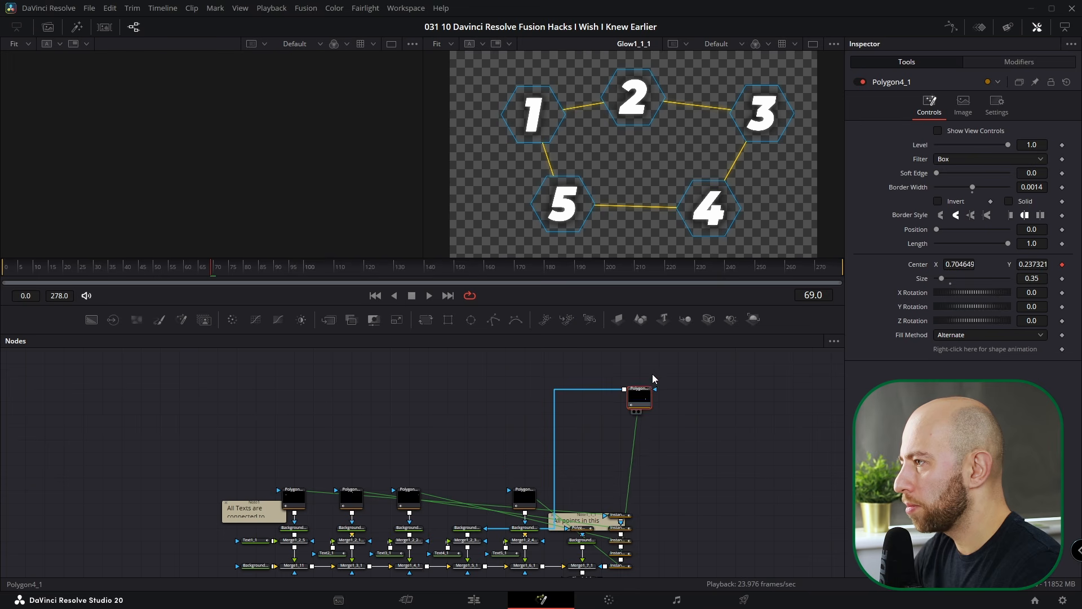
{"action": "key", "text": "ctrl+z"}
{"action": "left_click_drag", "start_coordinate": [389, 453], "coordinate": [505, 398]}
{"action": "left_click_drag", "start_coordinate": [523, 497], "coordinate": [677, 422]}
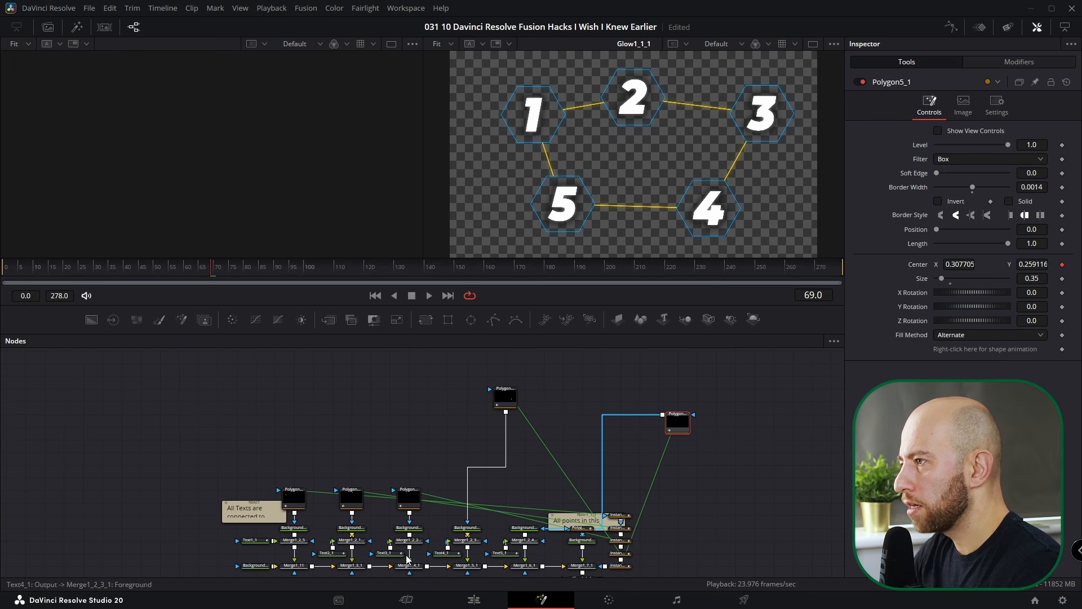
{"action": "left_click_drag", "start_coordinate": [408, 509], "coordinate": [256, 408]}
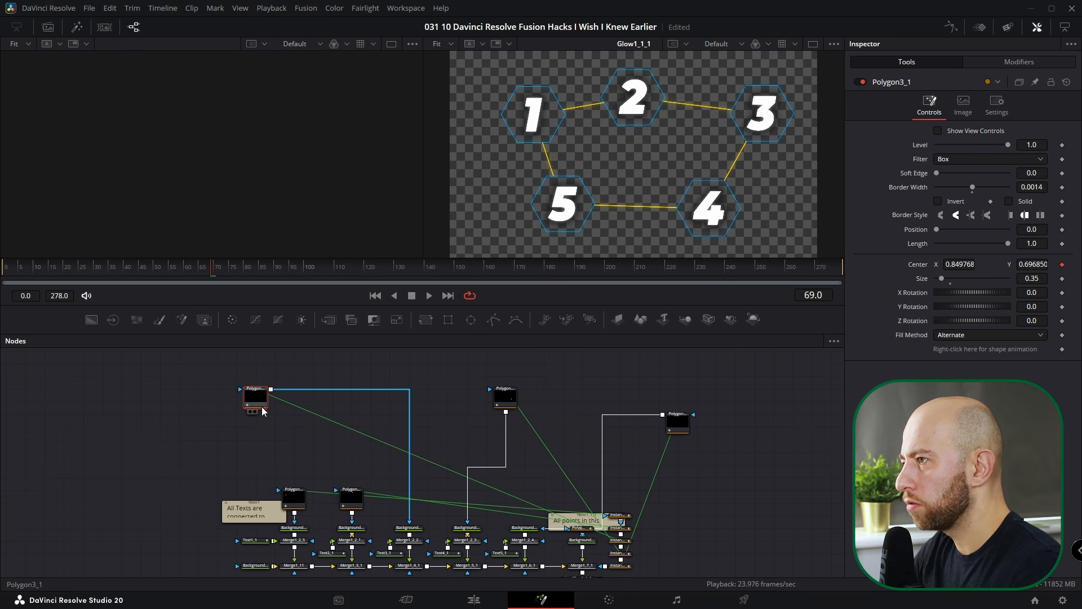
- Switch to Direct Pipes and move each Polygon node back above its Background node
{"action": "right_click", "coordinate": [461, 398]}
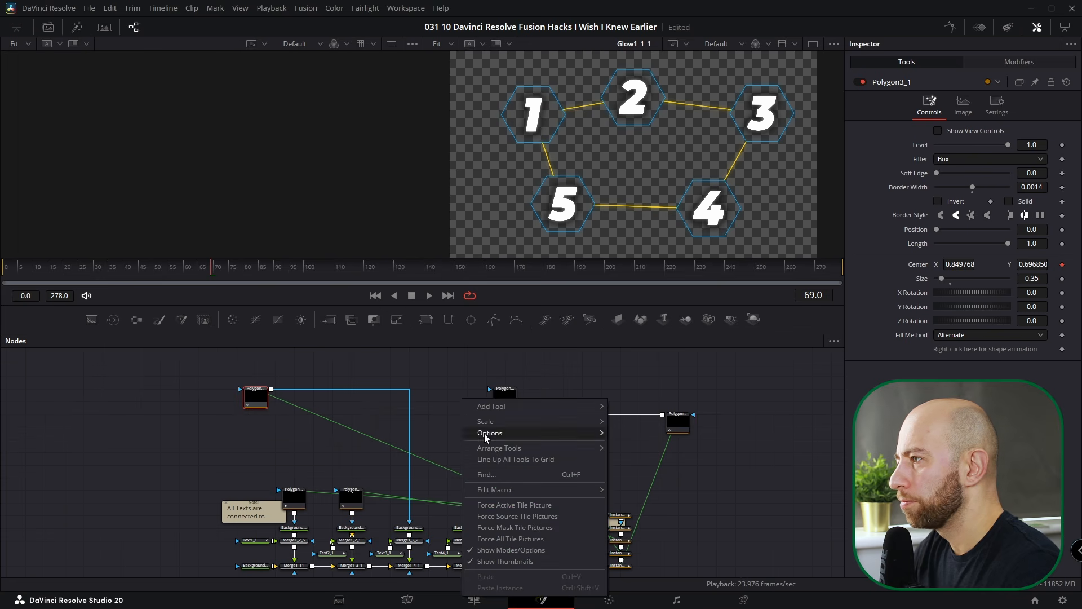
{"action": "mouse_move", "coordinate": [564, 432]}
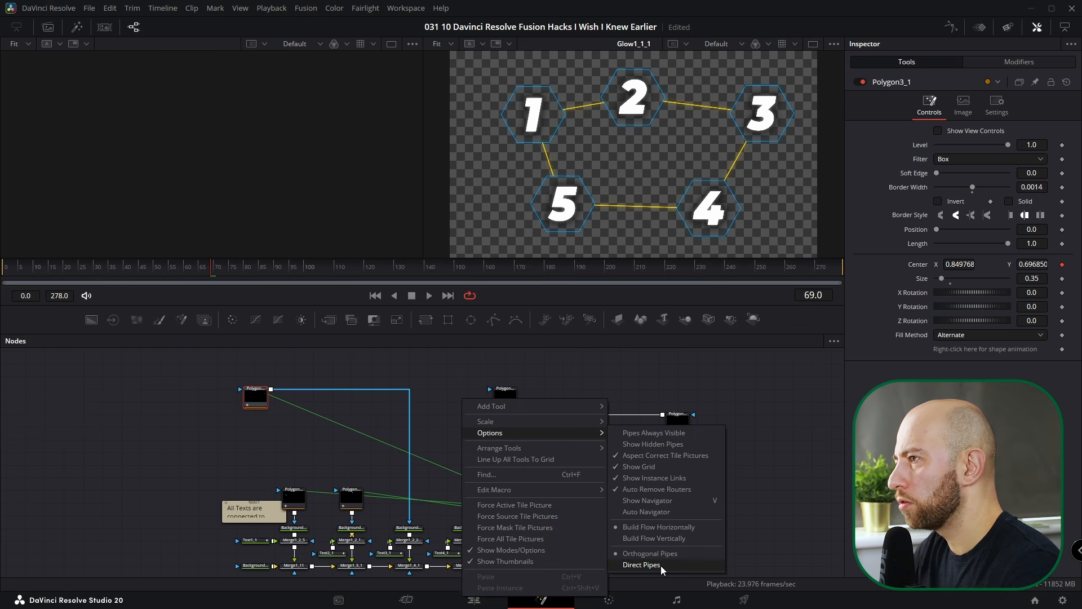
{"action": "left_click", "coordinate": [661, 566]}
{"action": "left_click_drag", "start_coordinate": [505, 411], "coordinate": [466, 437]}
{"action": "left_click_drag", "start_coordinate": [255, 400], "coordinate": [409, 488]}
{"action": "left_click_drag", "start_coordinate": [481, 456], "coordinate": [481, 483]}
{"action": "left_click_drag", "start_coordinate": [678, 422], "coordinate": [530, 515]}
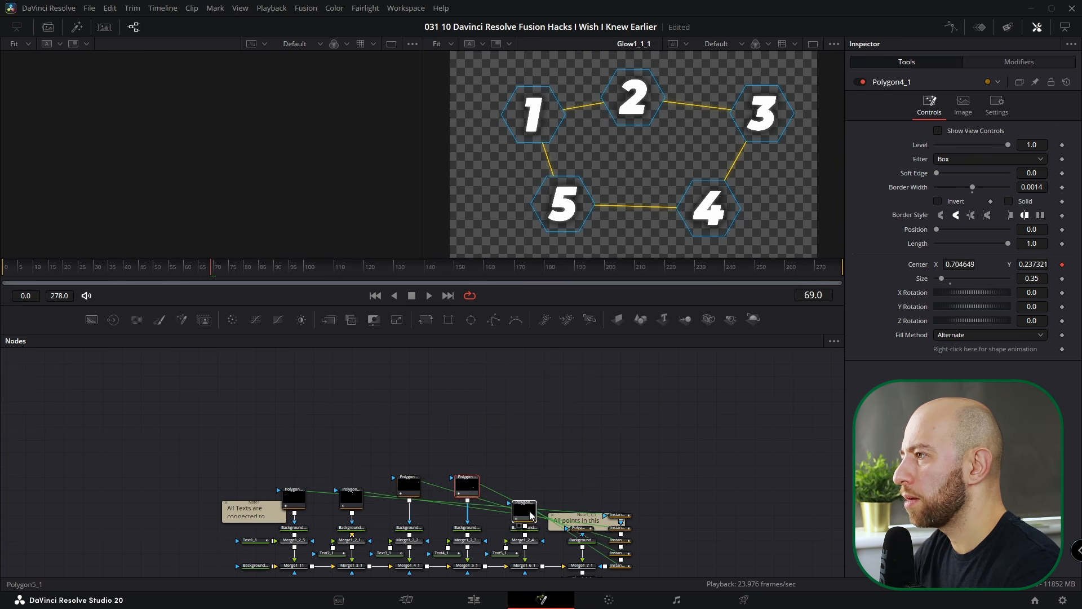
- Turn on Arrange Tools to Grid and line up Polygon4_1 and Polygon5_1
{"action": "right_click", "coordinate": [471, 409]}
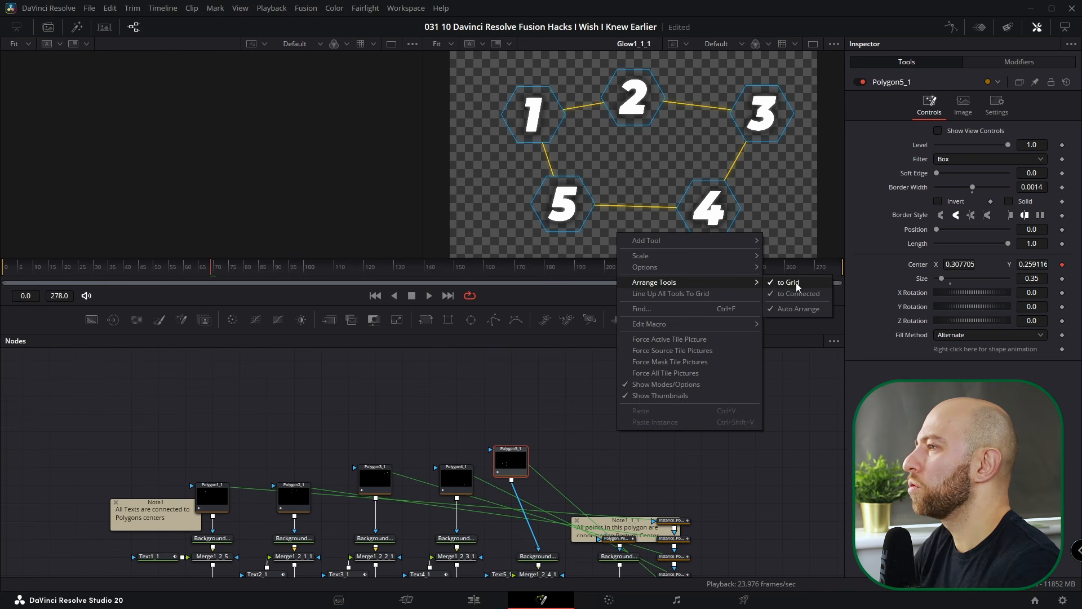
{"action": "left_click", "coordinate": [796, 282]}
{"action": "left_click_drag", "start_coordinate": [510, 462], "coordinate": [526, 500]}
{"action": "left_click_drag", "start_coordinate": [456, 484], "coordinate": [456, 500]}
{"action": "left_click_drag", "start_coordinate": [527, 496], "coordinate": [532, 496]}
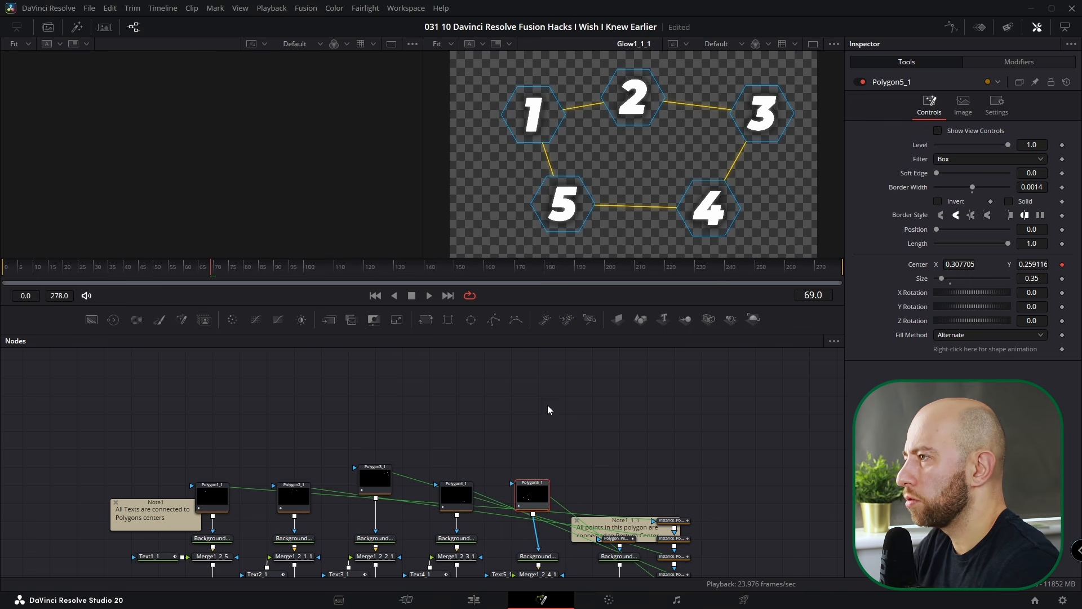
- Change Arrange Tools to snap to connected nodes with Auto Arrange
{"action": "right_click", "coordinate": [548, 404]}
{"action": "mouse_move", "coordinate": [616, 453]}
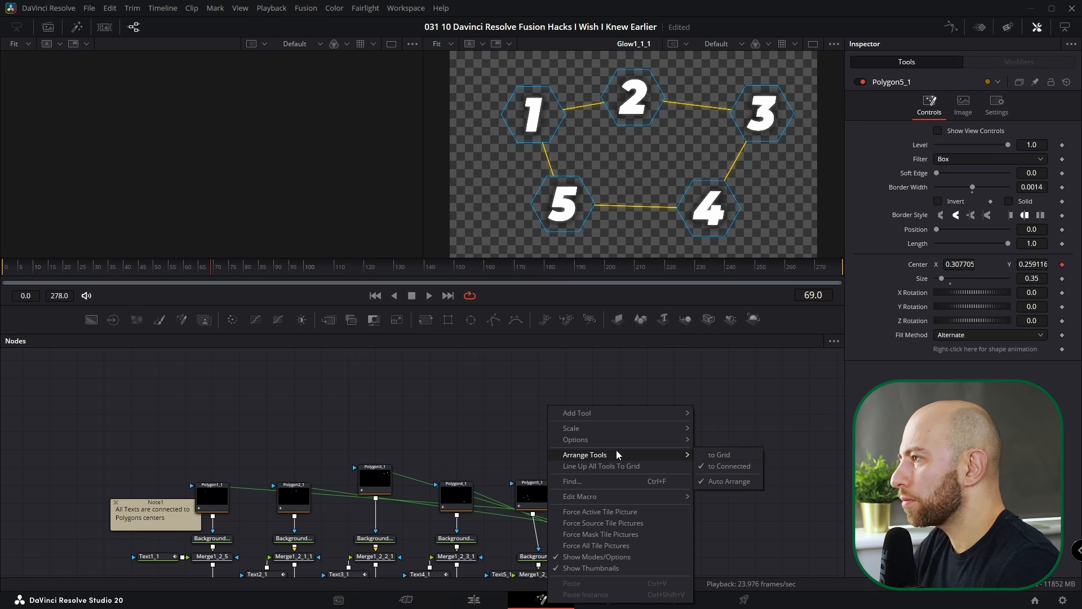
{"action": "left_click", "coordinate": [716, 455]}
- Move Polygon1_1, Polygon2_1 and Polygon3_1 up into the top row above the other nodes
{"action": "scroll", "coordinate": [513, 383], "scroll_direction": "down", "scroll_amount": 3}
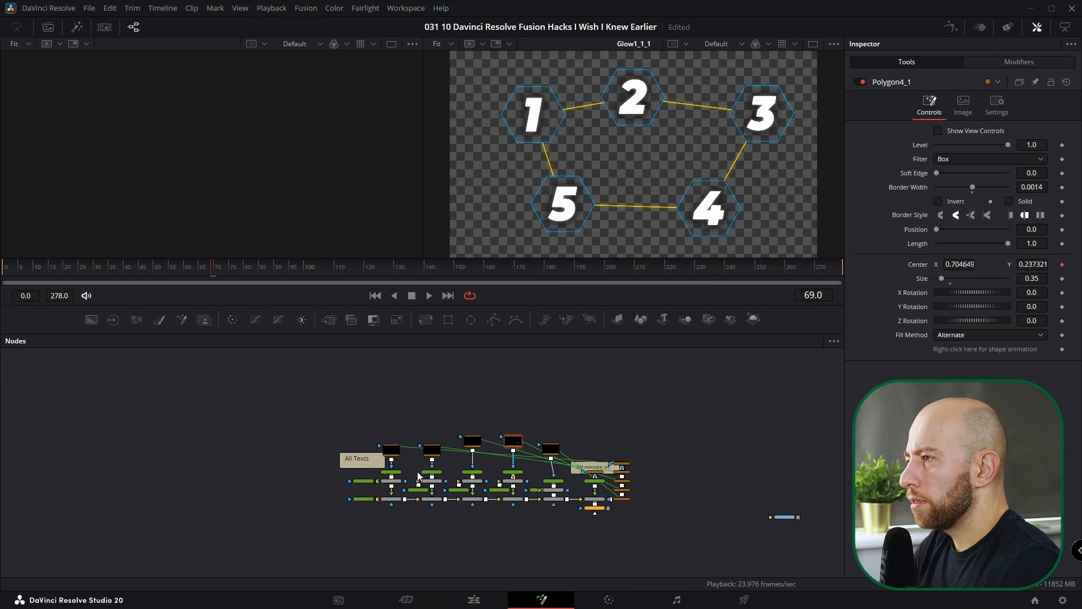
{"action": "left_click_drag", "start_coordinate": [383, 404], "coordinate": [440, 397]}
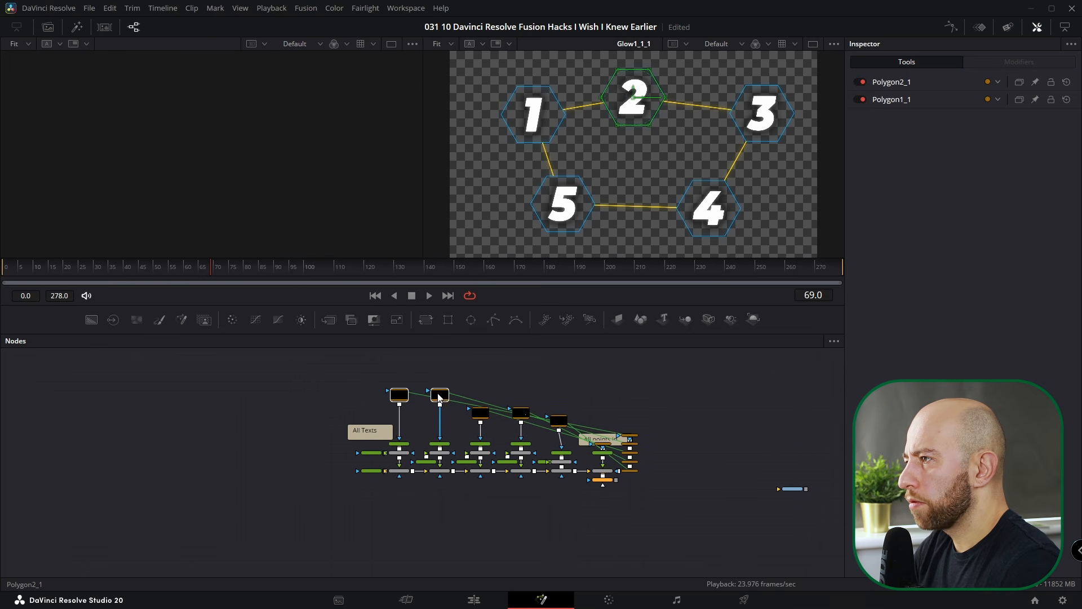
{"action": "left_click", "coordinate": [440, 397]}
{"action": "scroll", "coordinate": [486, 427], "scroll_direction": "up", "scroll_amount": 2}
{"action": "left_click_drag", "start_coordinate": [477, 475], "coordinate": [476, 455]}
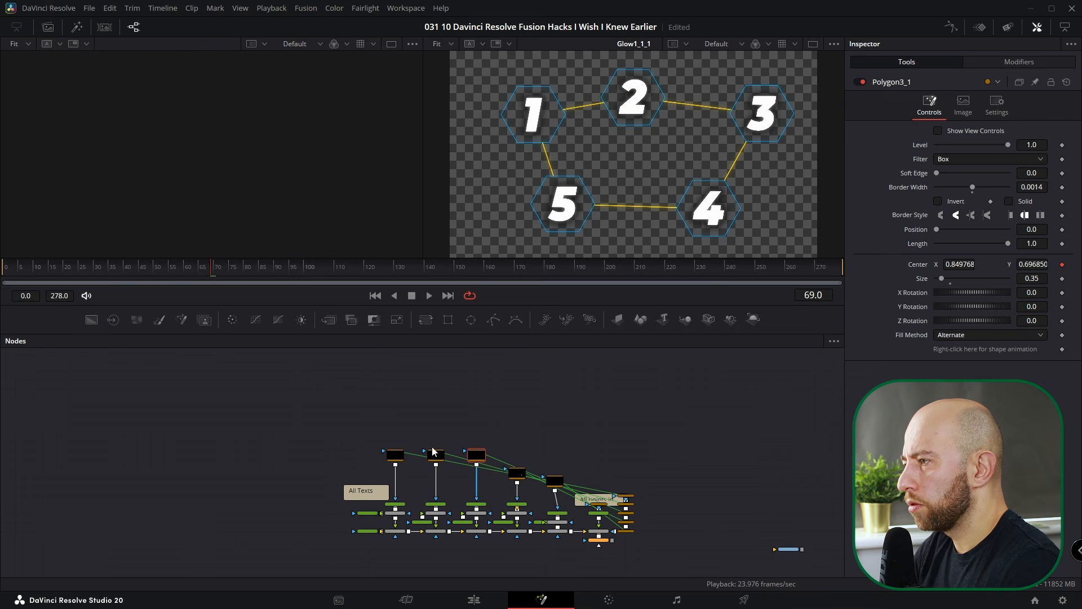
{"action": "left_click_drag", "start_coordinate": [397, 454], "coordinate": [430, 442]}
{"action": "scroll", "coordinate": [431, 477], "scroll_direction": "up", "scroll_amount": 3}
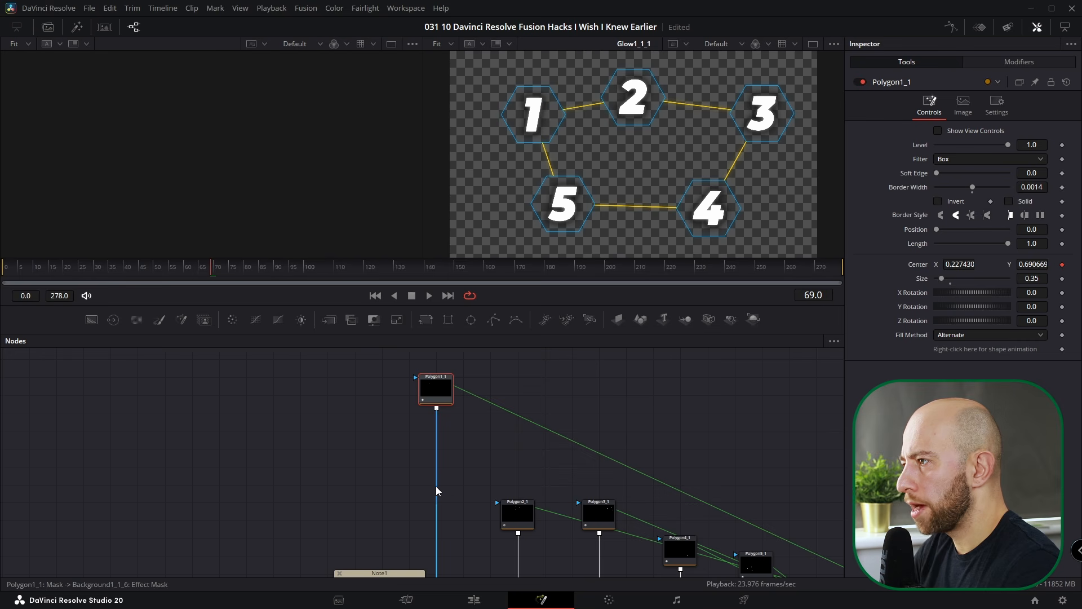
- Route Polygon1_1's mask pipe around the left through two pipe routers, then save the project
{"action": "left_click", "coordinate": [438, 488], "text": "alt"}
{"action": "left_click_drag", "start_coordinate": [437, 485], "coordinate": [145, 376]}
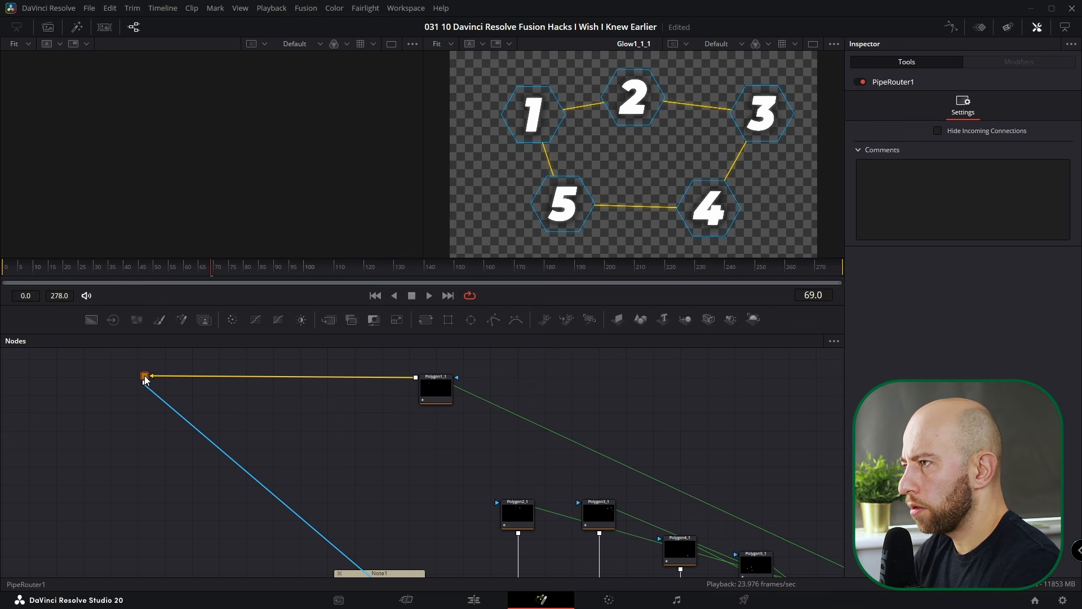
{"action": "left_click", "coordinate": [295, 510], "text": "alt"}
{"action": "left_click_drag", "start_coordinate": [295, 510], "coordinate": [141, 524]}
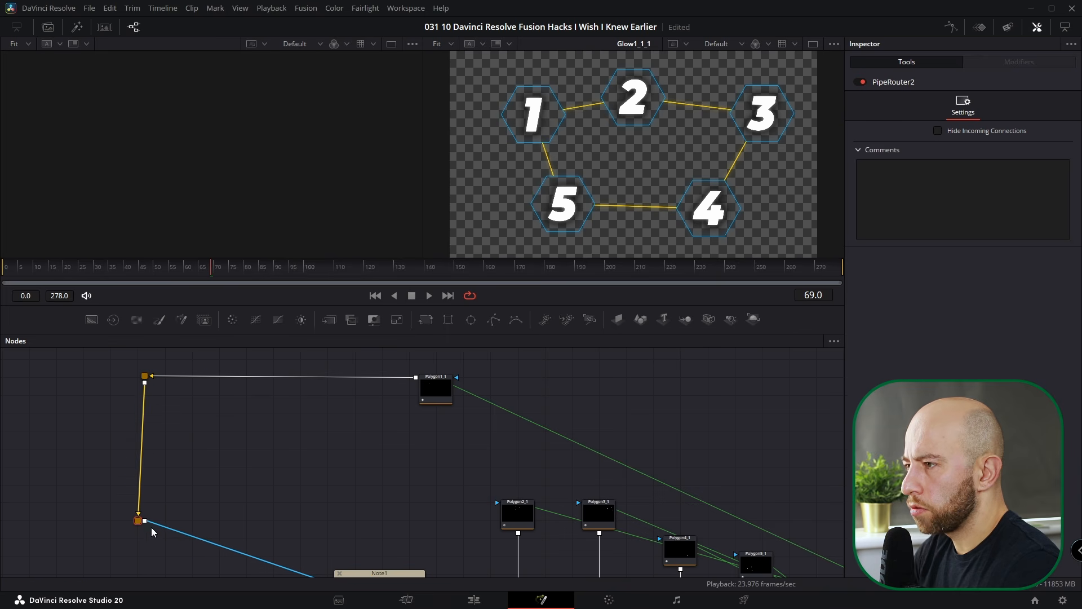
{"action": "scroll", "coordinate": [340, 522], "scroll_direction": "down", "scroll_amount": 3}
{"action": "scroll", "coordinate": [416, 494], "scroll_direction": "down", "scroll_amount": 3}
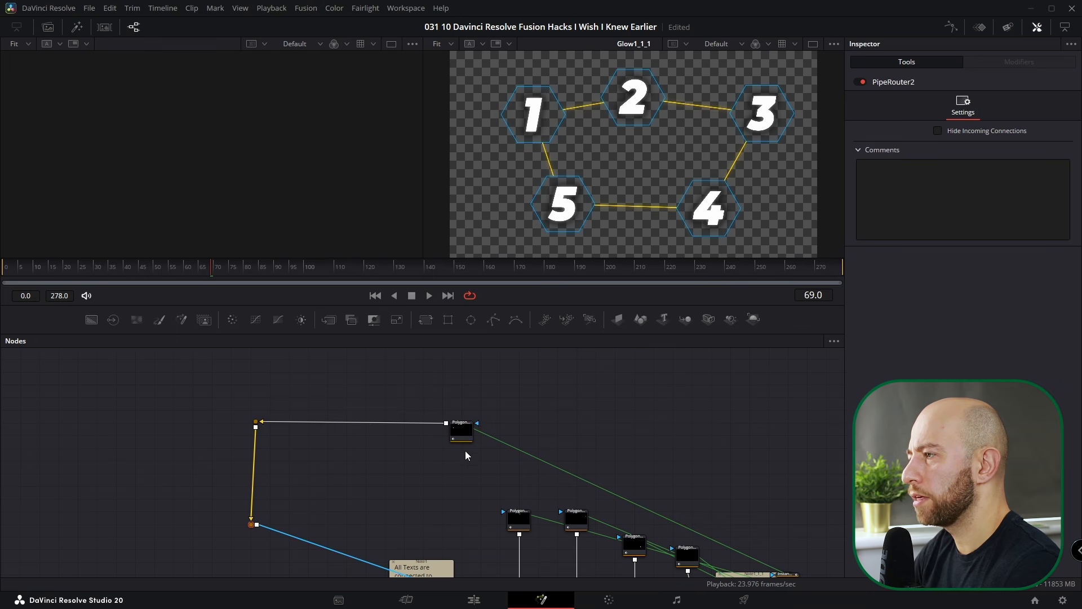
{"action": "key", "text": "ctrl+s"}
- Turn on Force Active Tile Picture and move Background1_1_2_1 up between its Polygon and Merge
{"action": "right_click", "coordinate": [474, 496]}
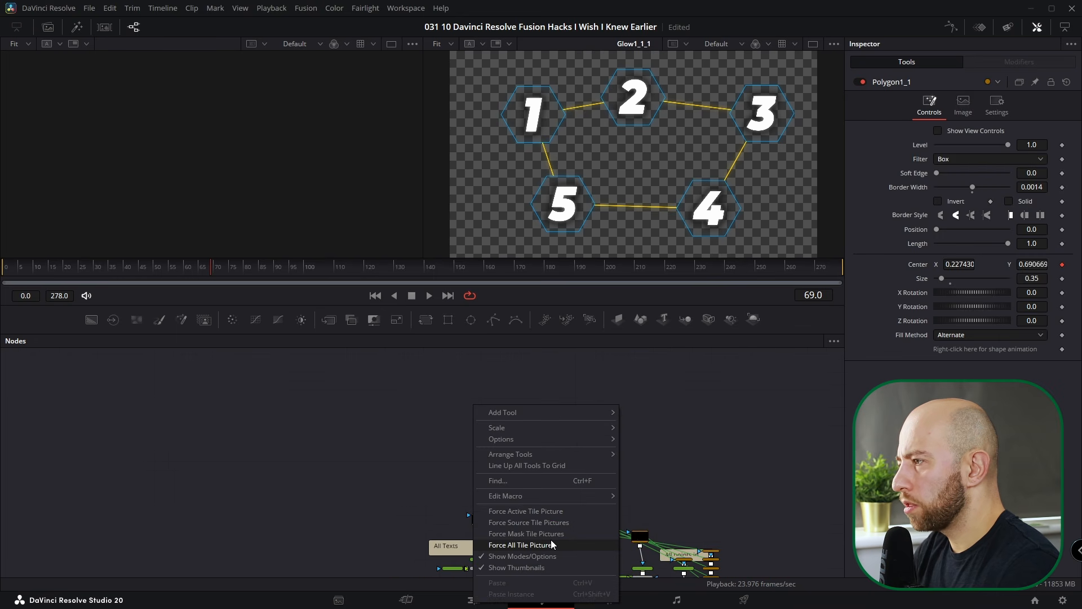
{"action": "left_click", "coordinate": [539, 511]}
{"action": "scroll", "coordinate": [559, 446], "scroll_direction": "up", "scroll_amount": 2}
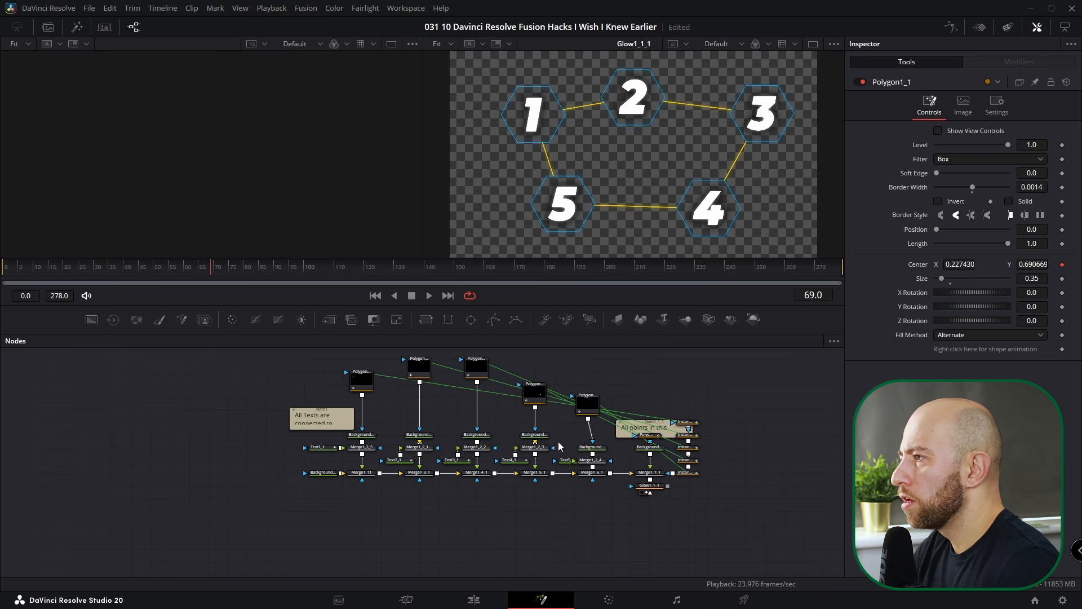
{"action": "scroll", "coordinate": [560, 447], "scroll_direction": "up", "scroll_amount": 1}
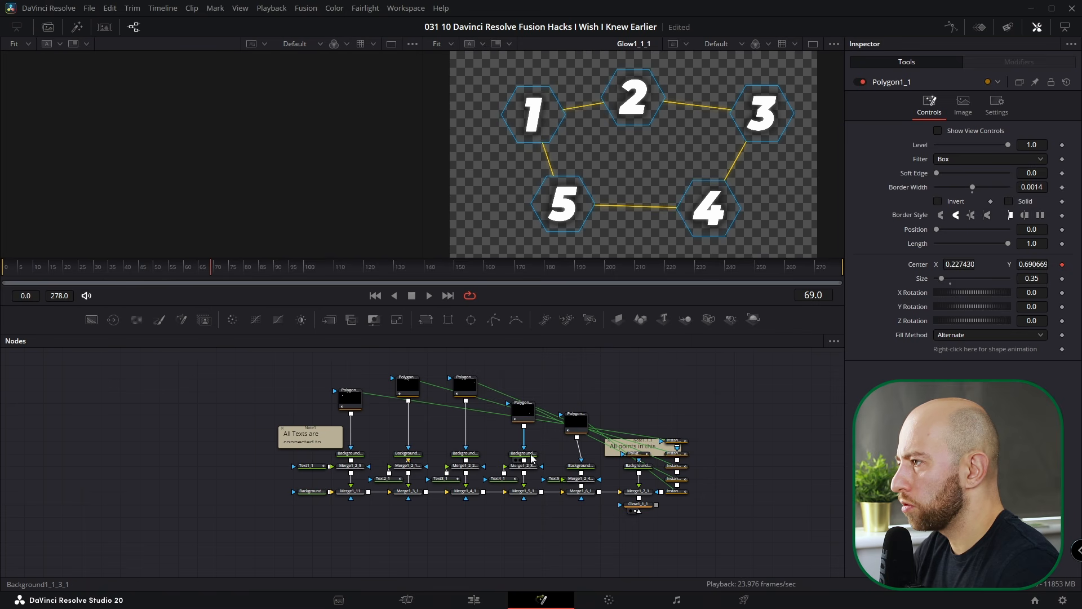
{"action": "left_click", "coordinate": [532, 458]}
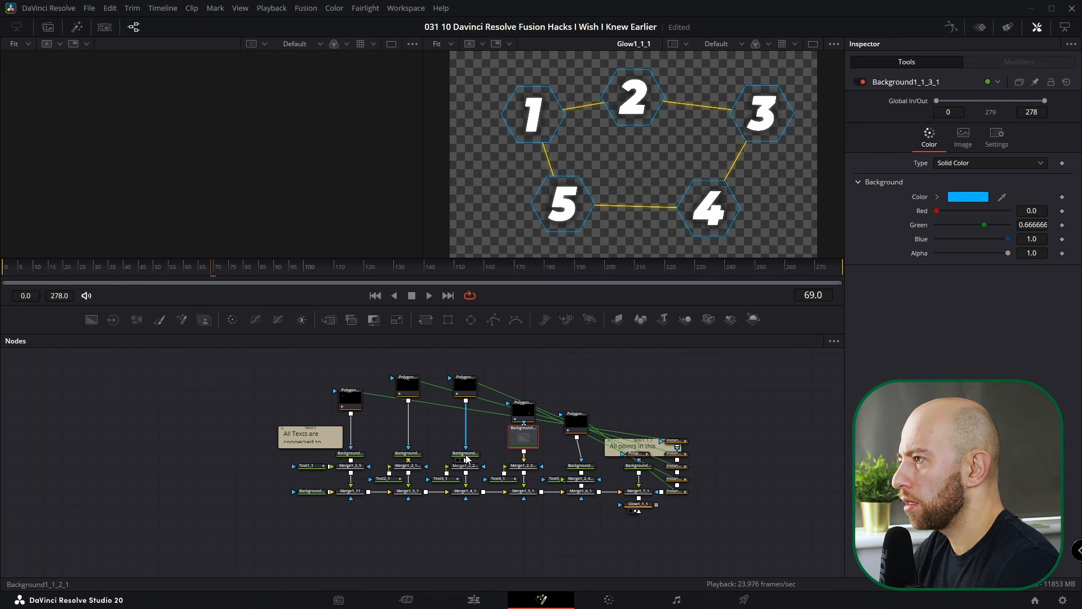
{"action": "left_click_drag", "start_coordinate": [466, 460], "coordinate": [467, 421]}
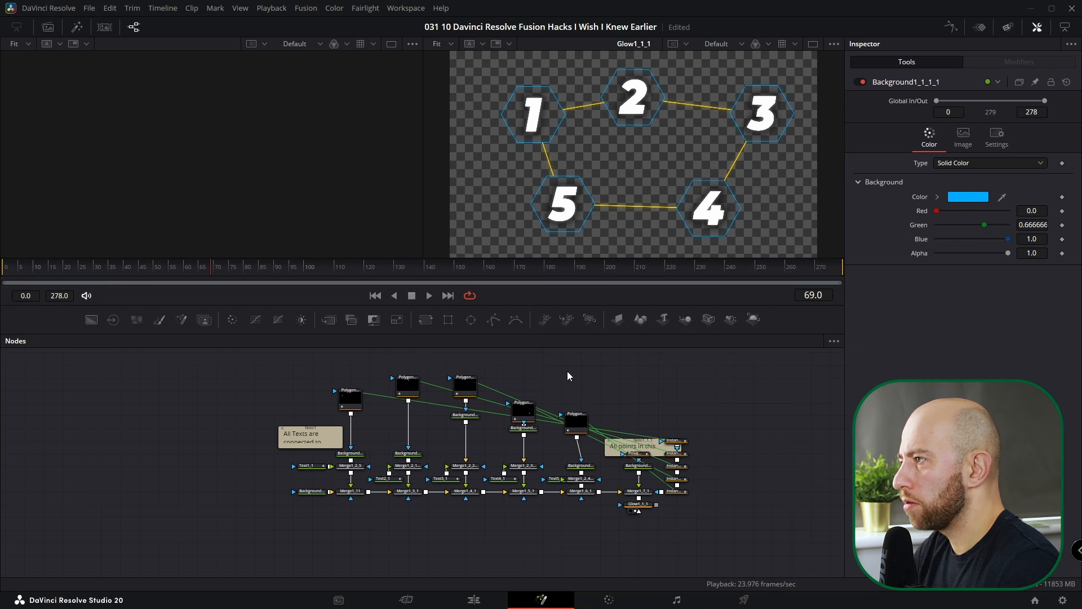
- Turn on Force Mask Tile Pictures and inspect each stacked Instance_Polygon node down to Instance_Polygon5_1
{"action": "right_click", "coordinate": [637, 364]}
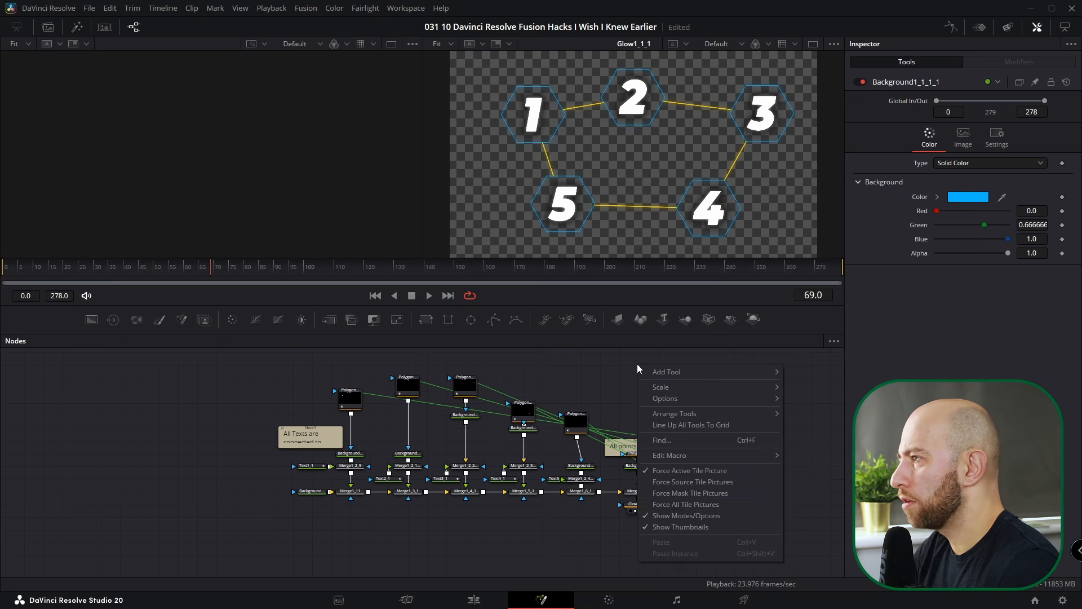
{"action": "left_click", "coordinate": [691, 492]}
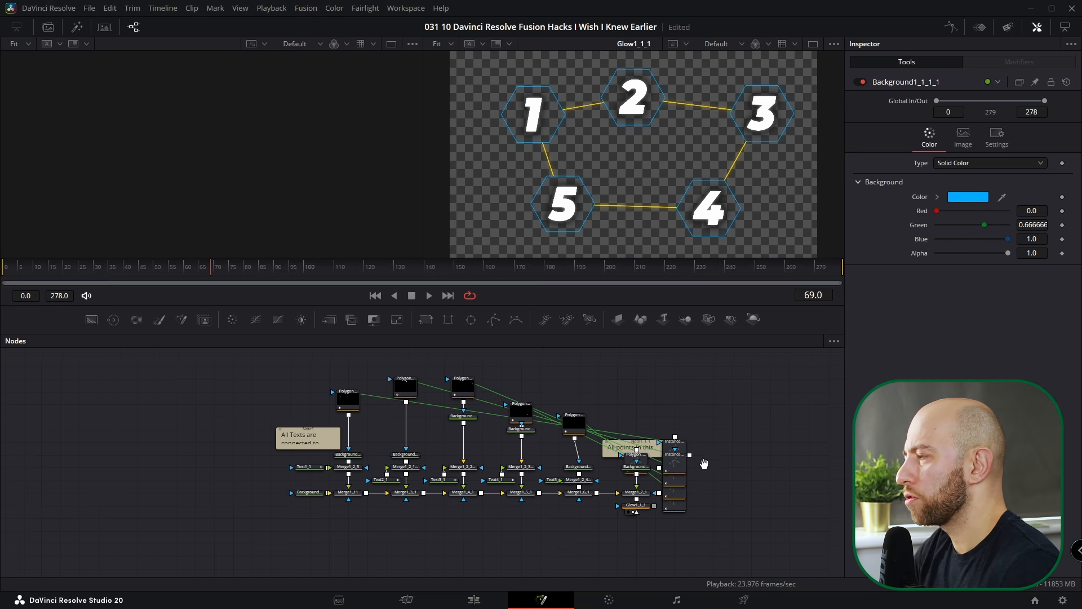
{"action": "left_click_drag", "start_coordinate": [672, 471], "coordinate": [560, 435]}
{"action": "scroll", "coordinate": [521, 489], "scroll_direction": "up", "scroll_amount": 5}
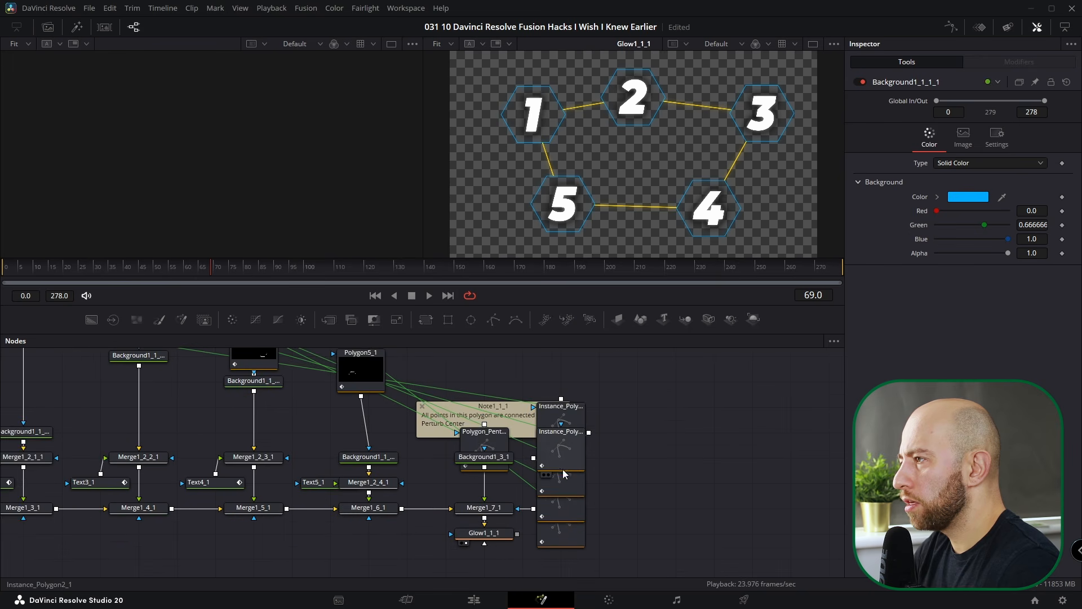
{"action": "left_click", "coordinate": [589, 437]}
{"action": "left_click", "coordinate": [590, 460]}
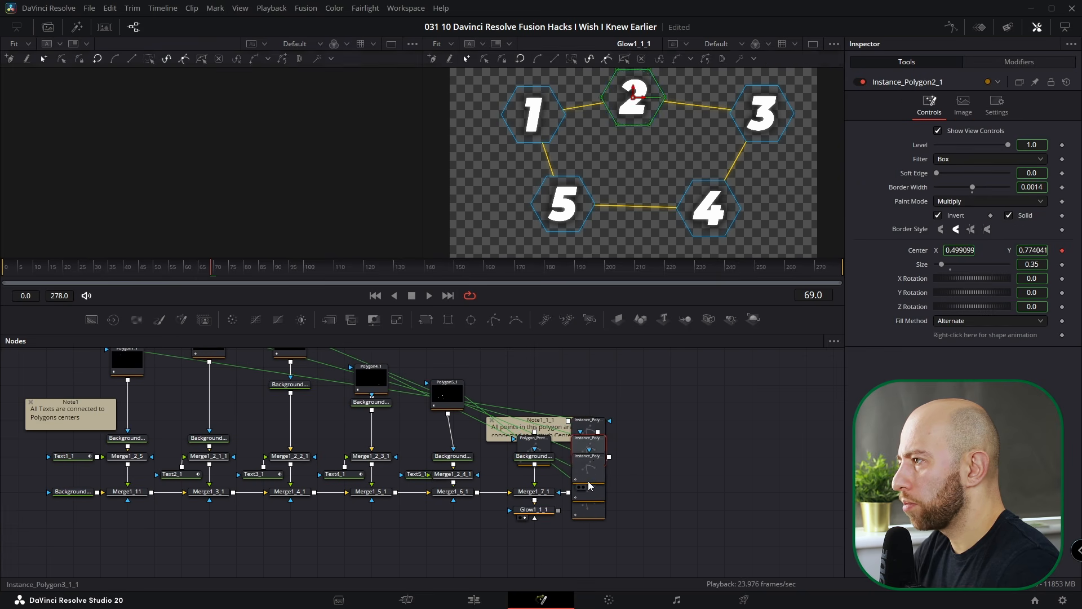
{"action": "left_click", "coordinate": [589, 485]}
{"action": "left_click", "coordinate": [593, 516]}
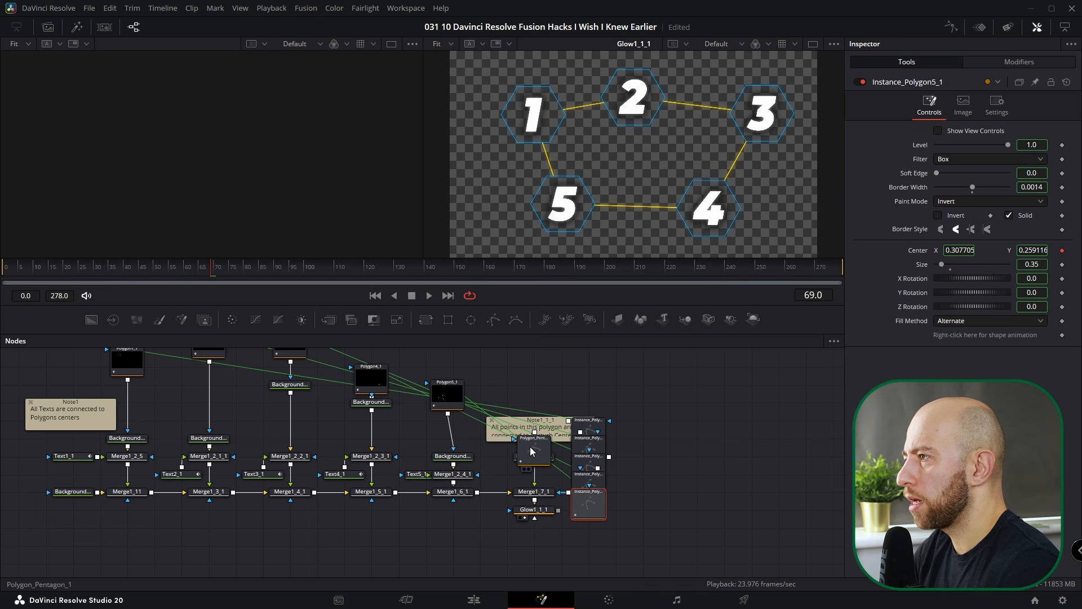
- Add a Rectangle and an Ellipse mask node, then delete both again
{"action": "left_click_drag", "start_coordinate": [448, 319], "coordinate": [786, 445]}
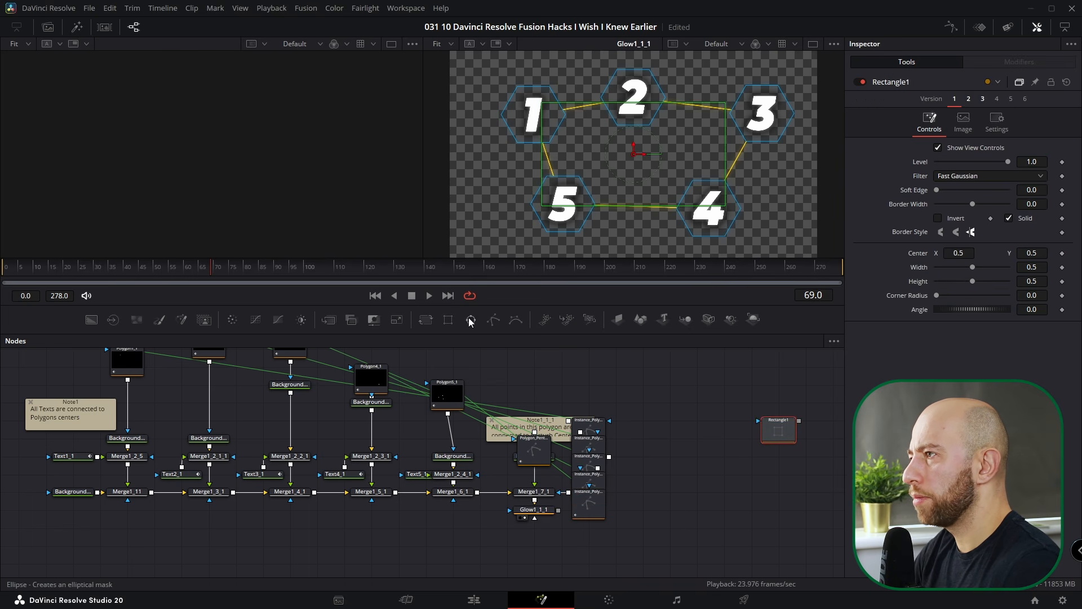
{"action": "left_click_drag", "start_coordinate": [484, 324], "coordinate": [699, 409]}
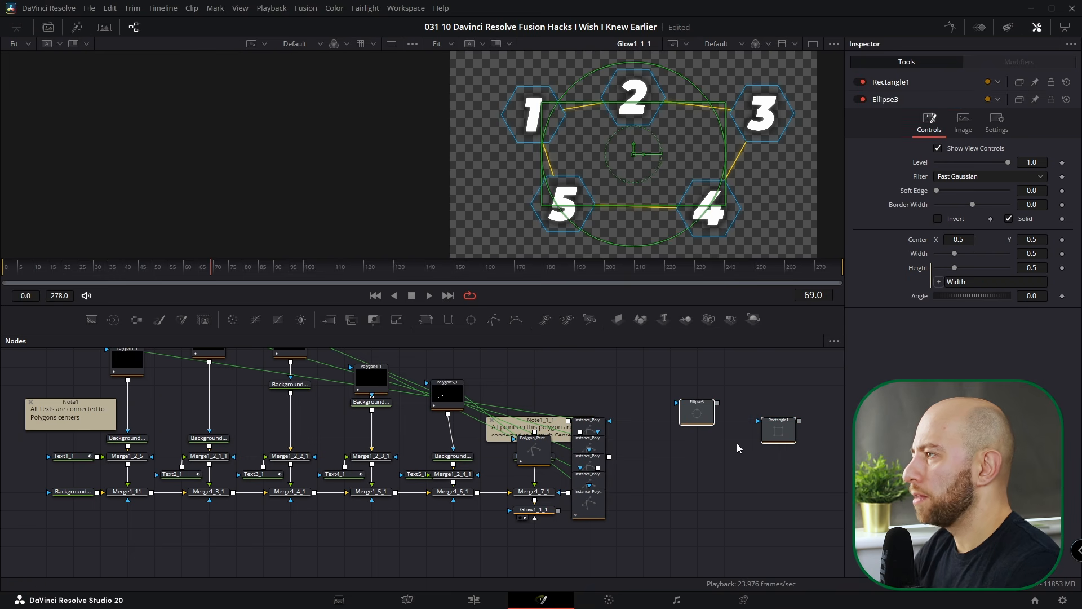
{"action": "key", "text": "Delete"}
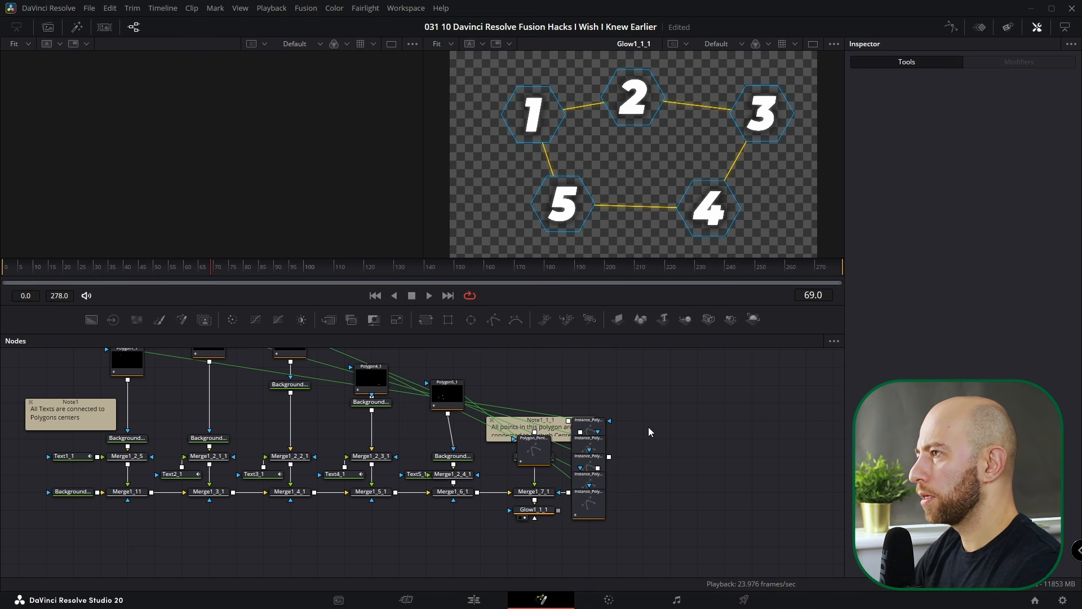
{"action": "scroll", "coordinate": [649, 427], "scroll_direction": "down", "scroll_amount": 5}
{"action": "left_click", "coordinate": [374, 420]}
- Align the Background nodes and Polygon1_1, Polygon3_1 and Polygon5_1 into even rows
{"action": "left_click_drag", "start_coordinate": [378, 443], "coordinate": [420, 469]}
{"action": "left_click_drag", "start_coordinate": [377, 420], "coordinate": [377, 438]}
{"action": "scroll", "coordinate": [361, 440], "scroll_direction": "up", "scroll_amount": 5}
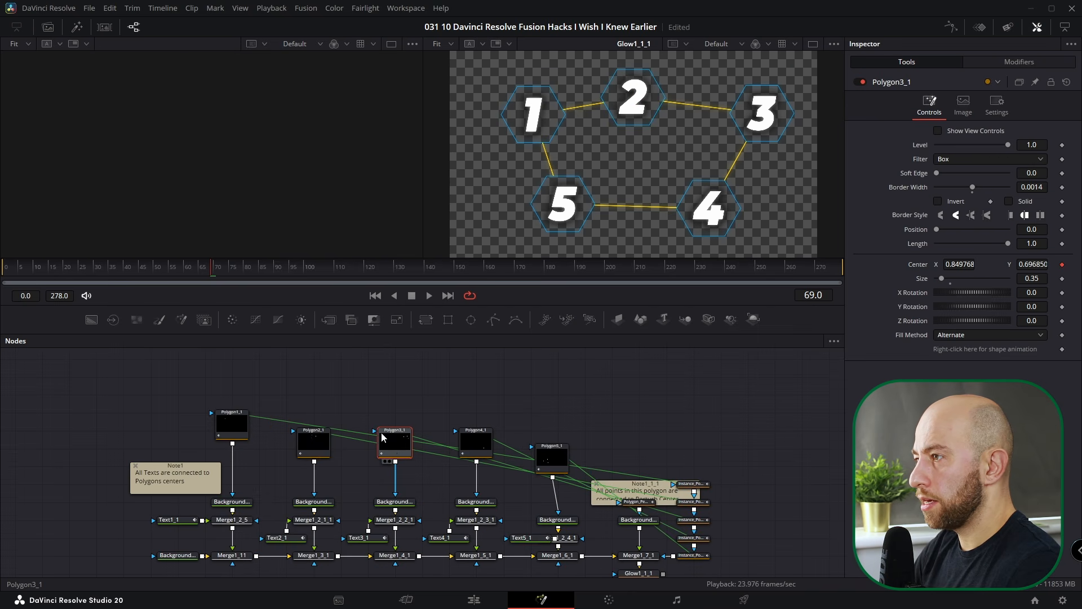
{"action": "left_click_drag", "start_coordinate": [231, 424], "coordinate": [232, 443]}
{"action": "left_click_drag", "start_coordinate": [551, 460], "coordinate": [558, 443]}
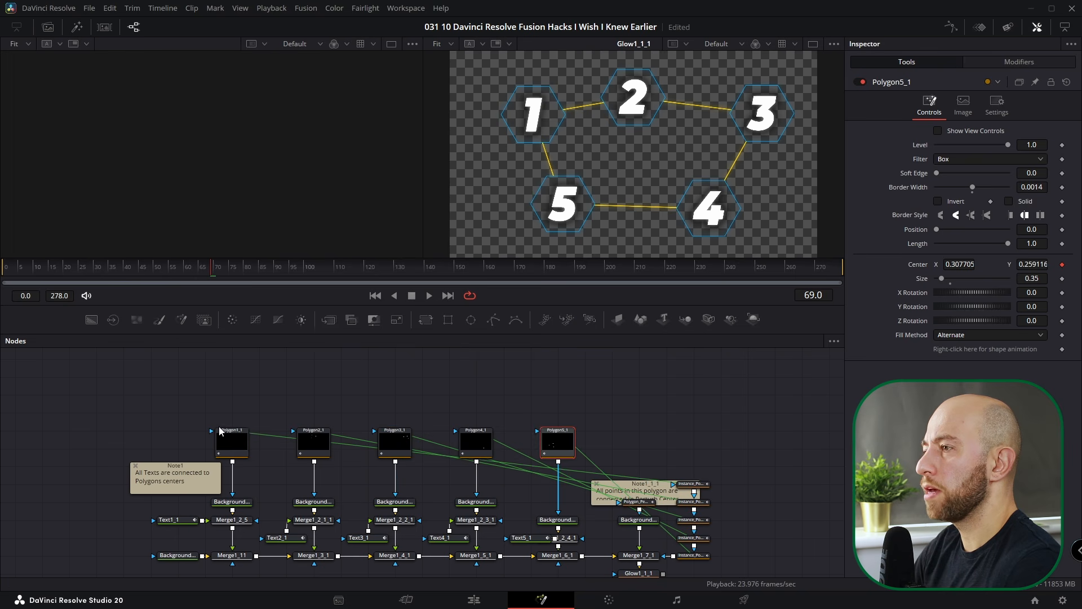
{"action": "scroll", "coordinate": [259, 432], "scroll_direction": "down", "scroll_amount": 2}
{"action": "scroll", "coordinate": [258, 432], "scroll_direction": "up", "scroll_amount": 3}
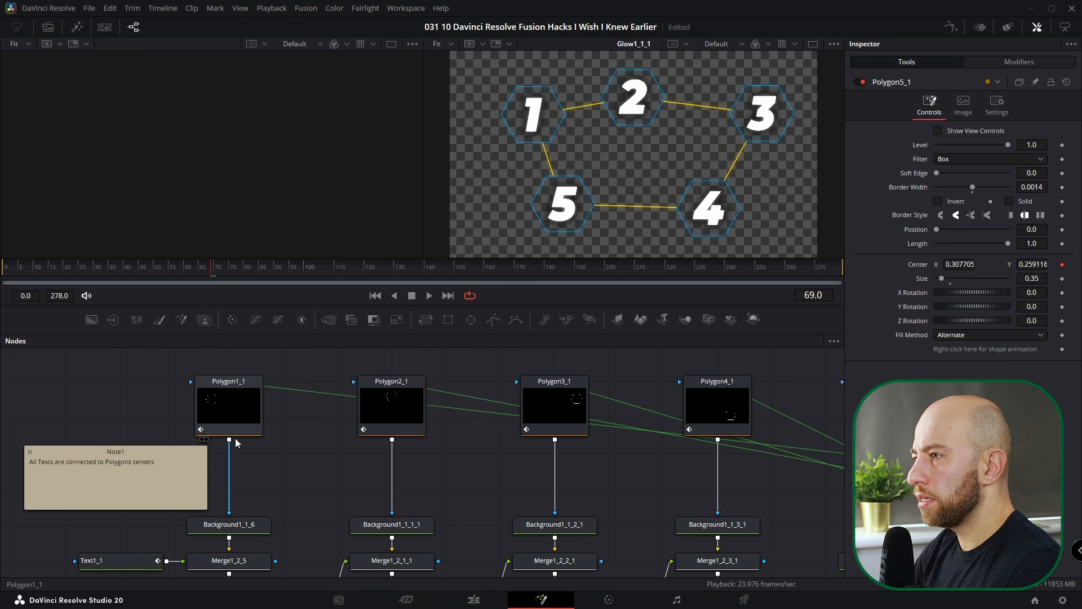
{"action": "scroll", "coordinate": [216, 440], "scroll_direction": "down", "scroll_amount": 3}
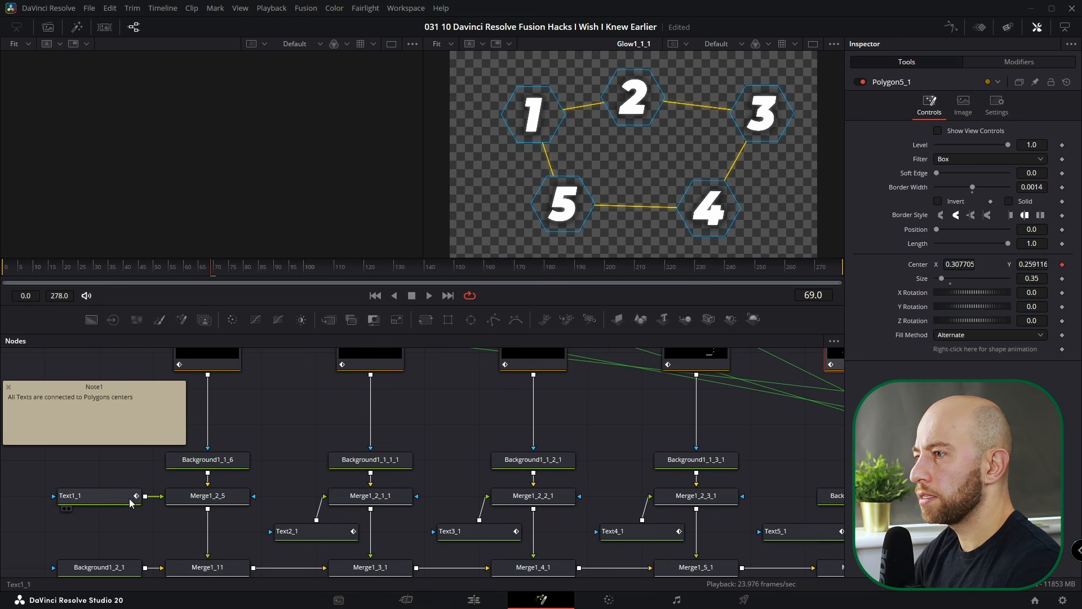
- Inspect Text1_1, nudge Text5_1 slightly left, select Polygon2_1, and fit all nodes in view
{"action": "left_click", "coordinate": [125, 500]}
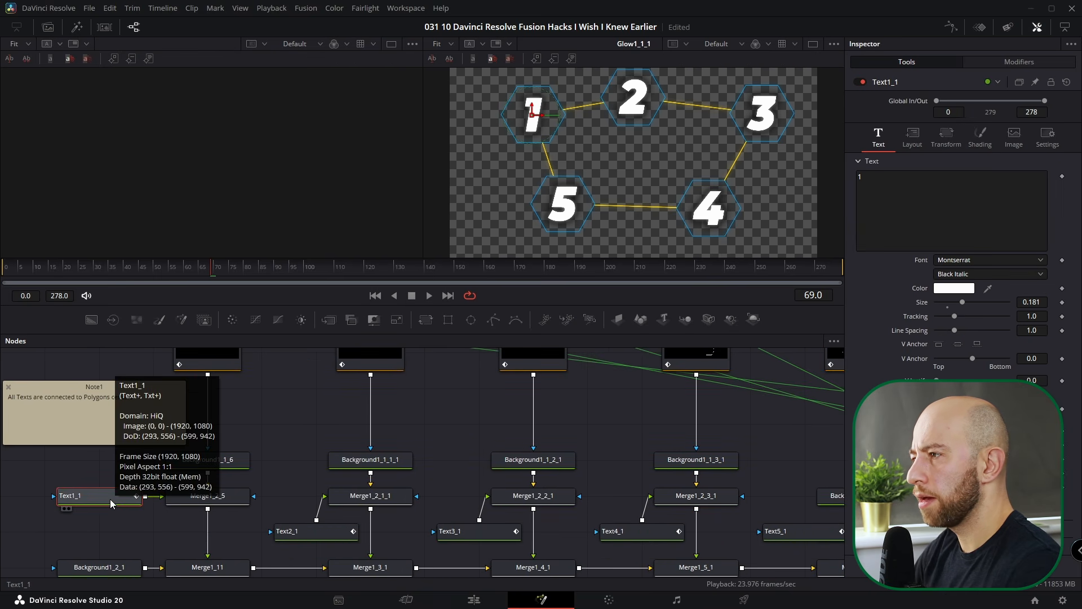
{"action": "scroll", "coordinate": [550, 535], "scroll_direction": "down", "scroll_amount": 3}
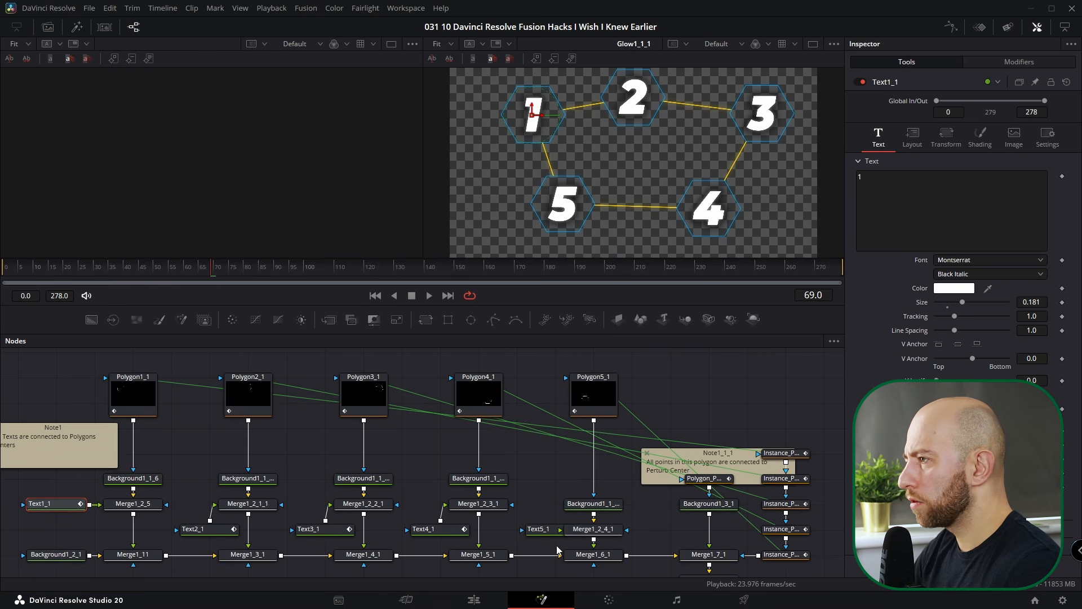
{"action": "left_click_drag", "start_coordinate": [549, 534], "coordinate": [512, 533]}
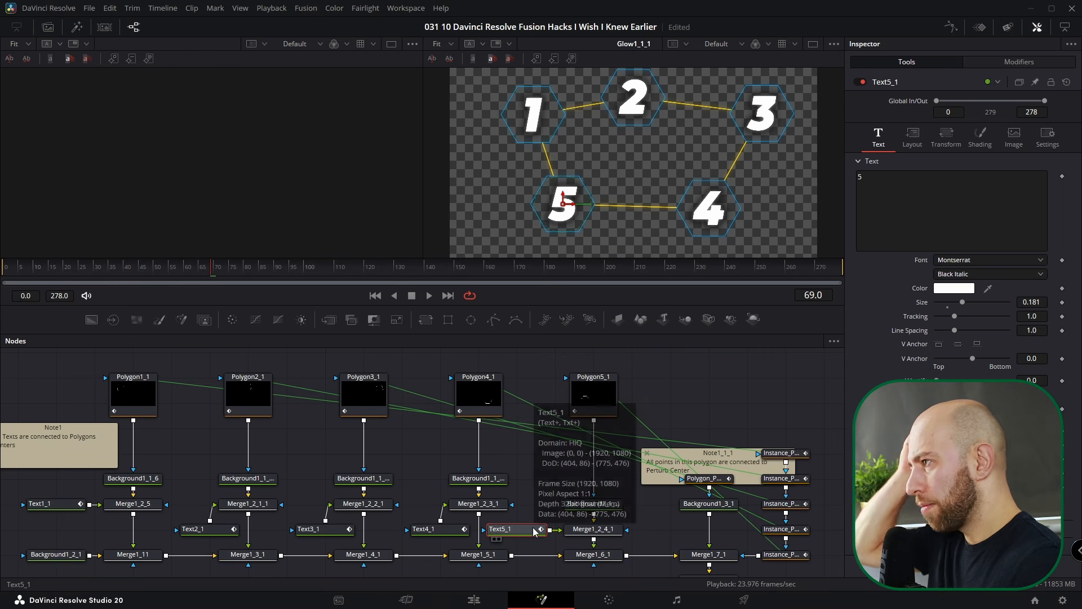
{"action": "left_click", "coordinate": [248, 395]}
{"action": "key", "text": "ctrl+f"}
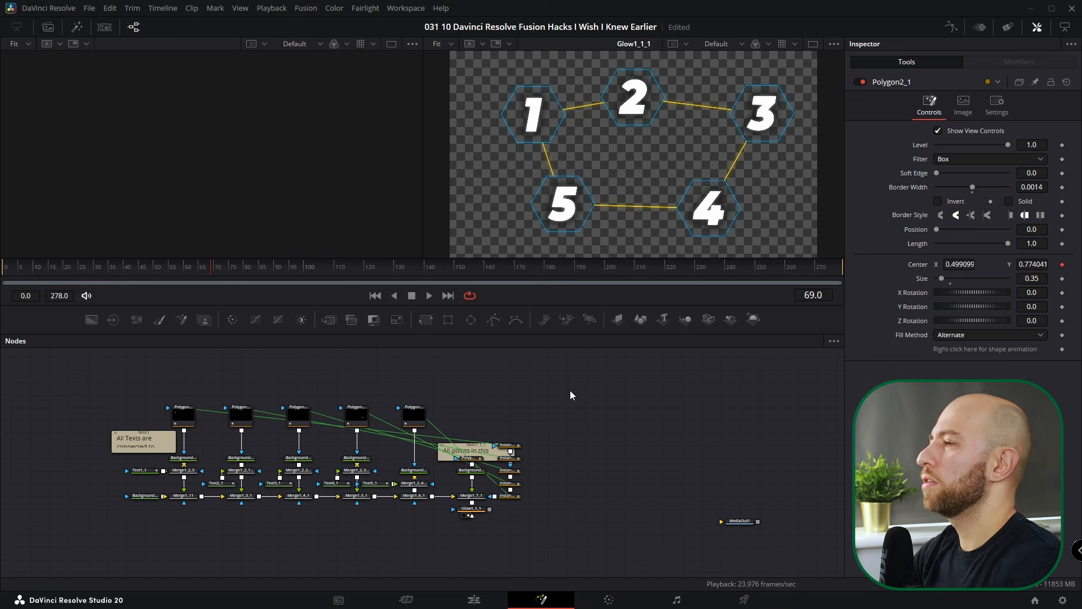
- On the Edit page, scrub to the Fusion Composition clip and open it in Fusion
{"action": "left_click", "coordinate": [476, 599]}
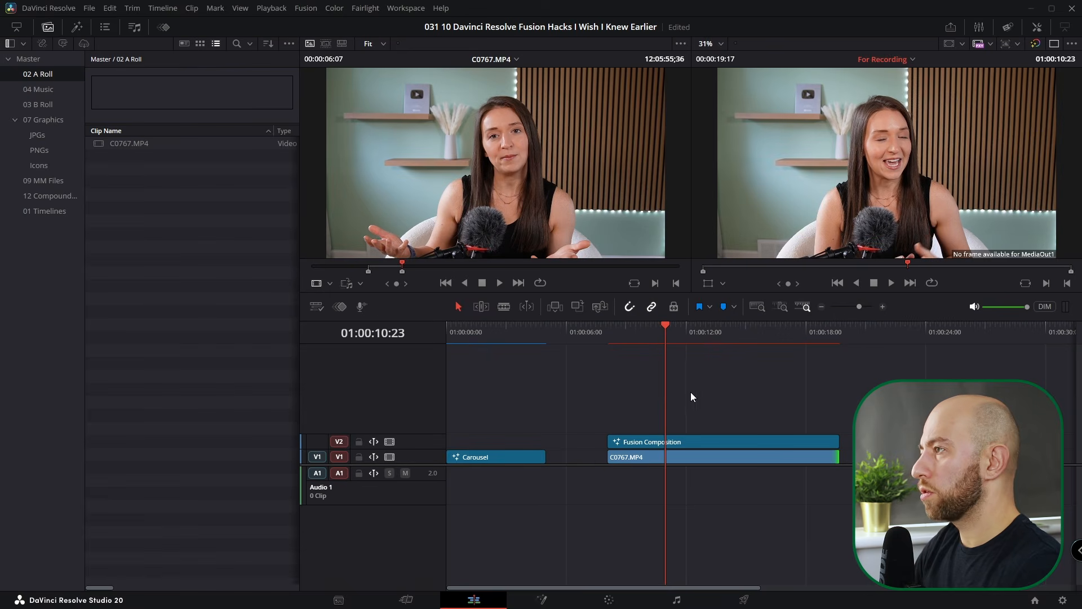
{"action": "left_click_drag", "start_coordinate": [737, 333], "coordinate": [689, 339]}
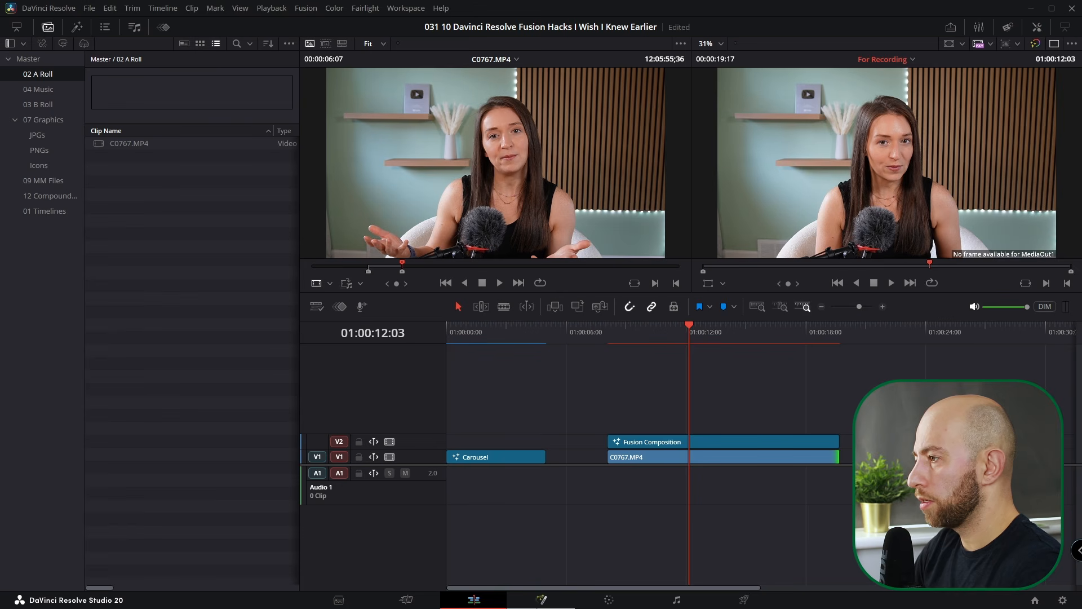
{"action": "left_click", "coordinate": [542, 600]}
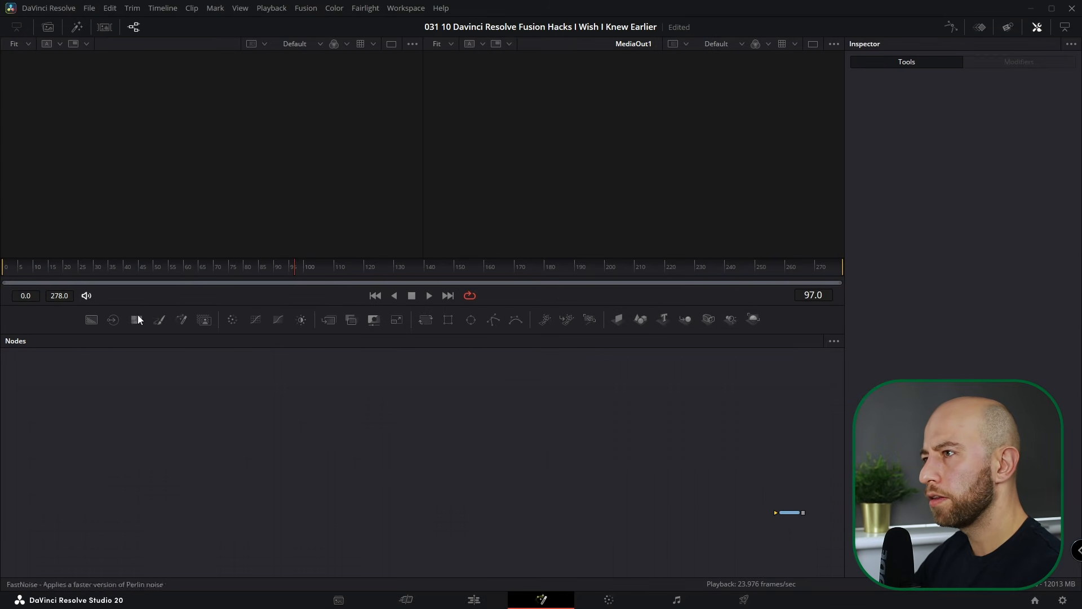
- Switch the Fusion toolbar to another saved layout
{"action": "right_click", "coordinate": [23, 315]}
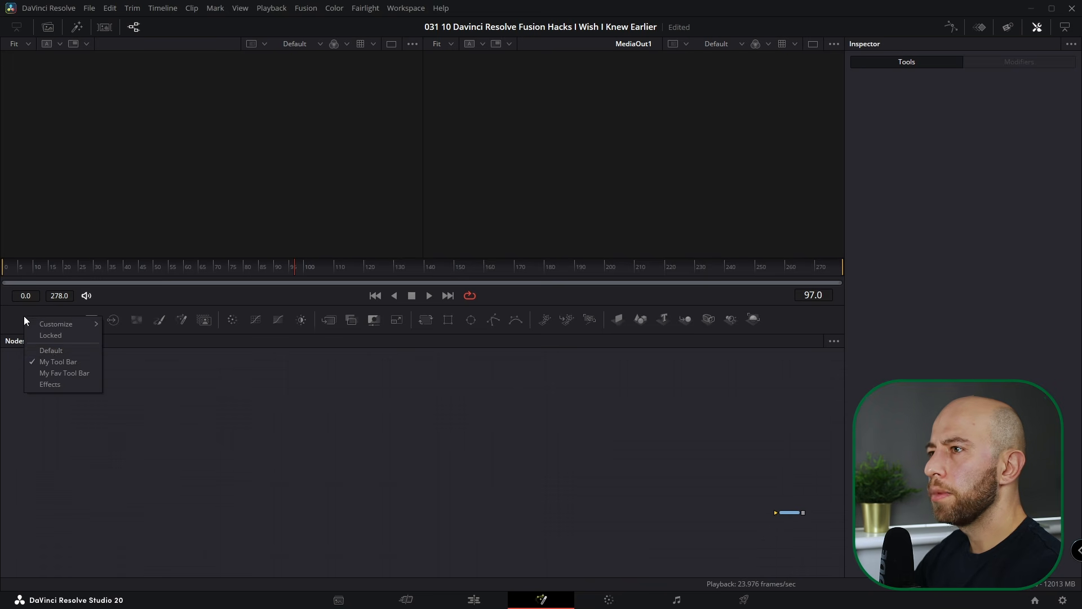
{"action": "left_click", "coordinate": [52, 354]}
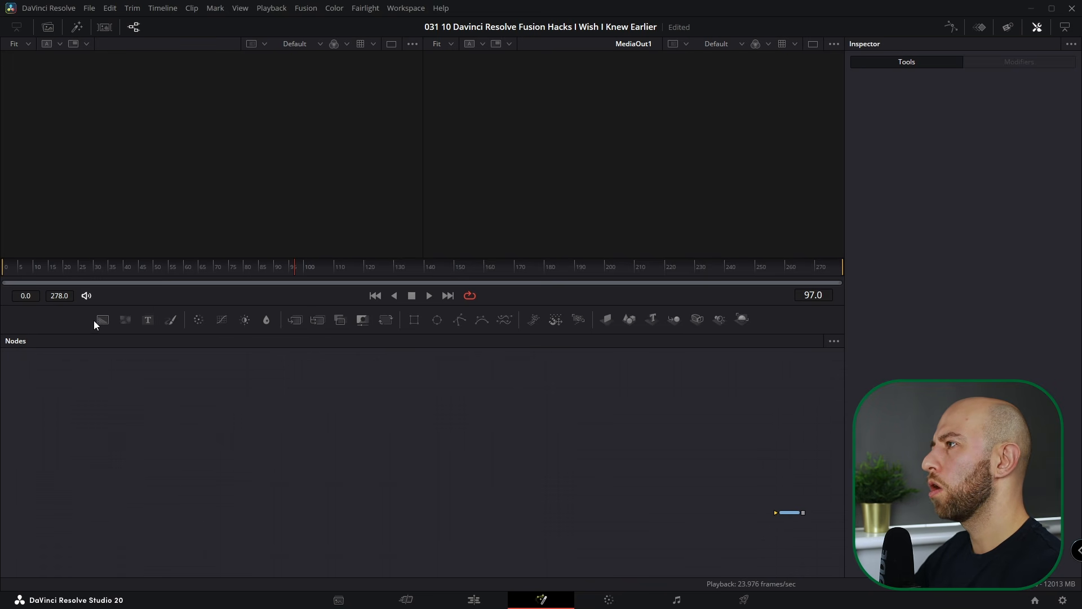
{"action": "left_click_drag", "start_coordinate": [524, 435], "coordinate": [535, 364]}
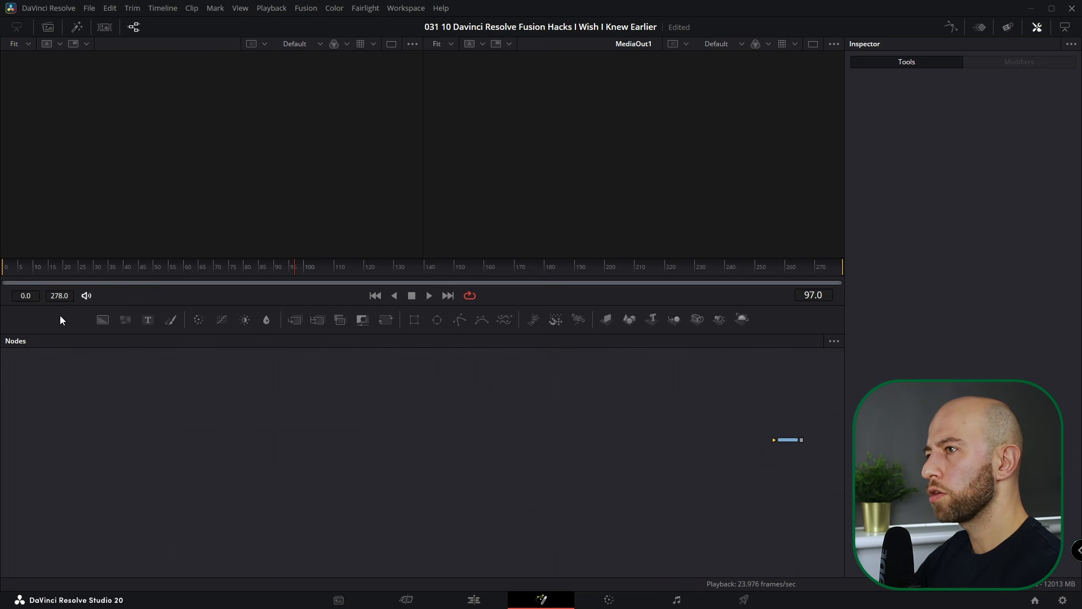
- Create a toolbar named 'custom' starting with Rectangle, Ellipse, Polygon and BSpline
{"action": "right_click", "coordinate": [74, 319]}
{"action": "mouse_move", "coordinate": [95, 327]}
{"action": "left_click", "coordinate": [201, 365]}
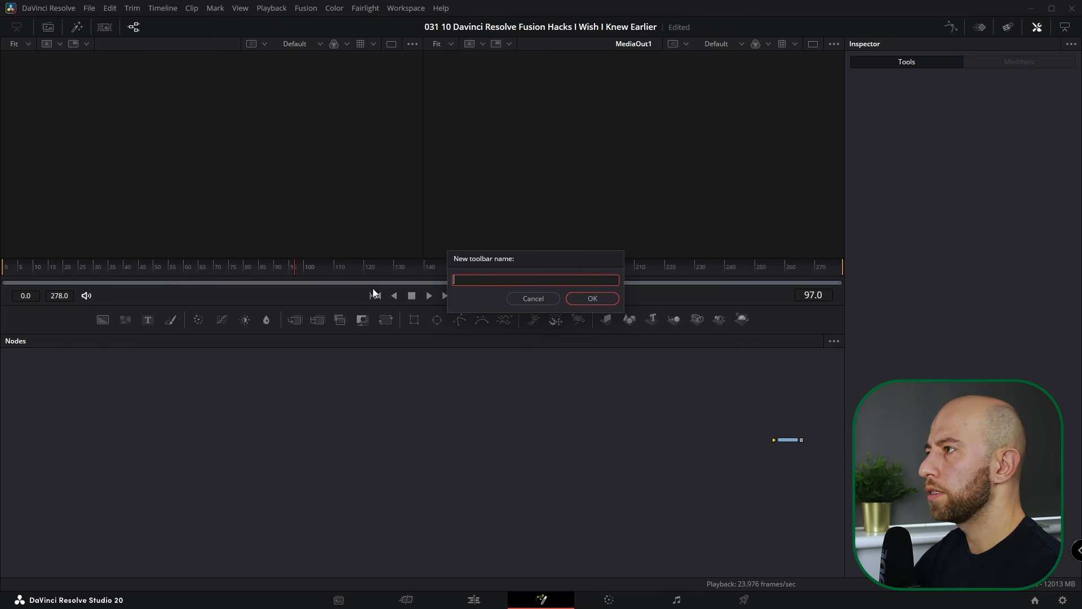
{"action": "type", "text": "custom"}
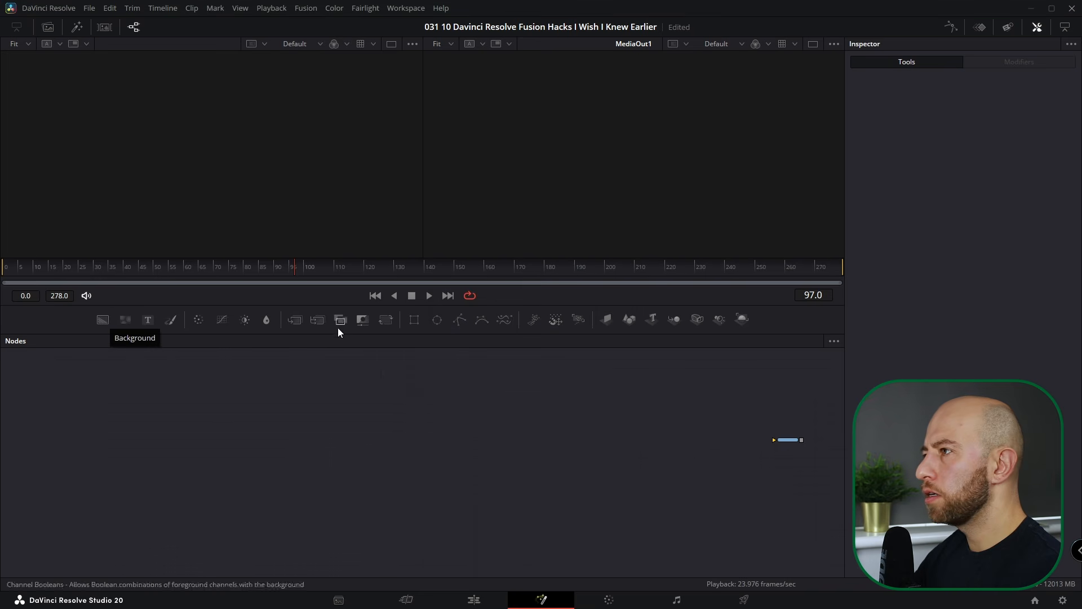
{"action": "left_click_drag", "start_coordinate": [415, 321], "coordinate": [91, 330]}
{"action": "left_click_drag", "start_coordinate": [431, 323], "coordinate": [100, 337]}
{"action": "left_click_drag", "start_coordinate": [467, 319], "coordinate": [151, 335]}
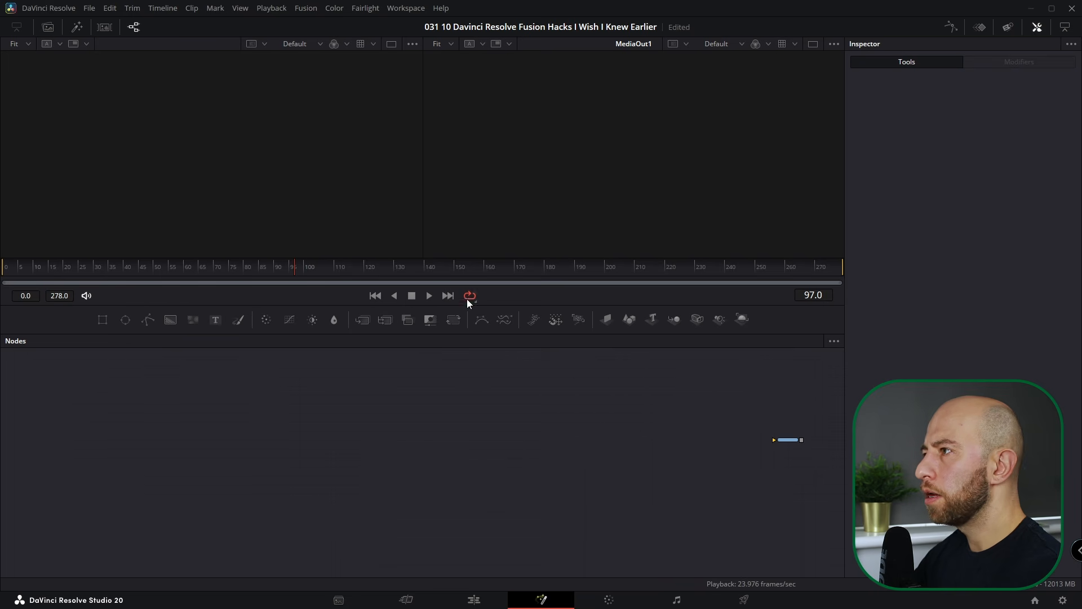
{"action": "left_click_drag", "start_coordinate": [476, 324], "coordinate": [157, 329]}
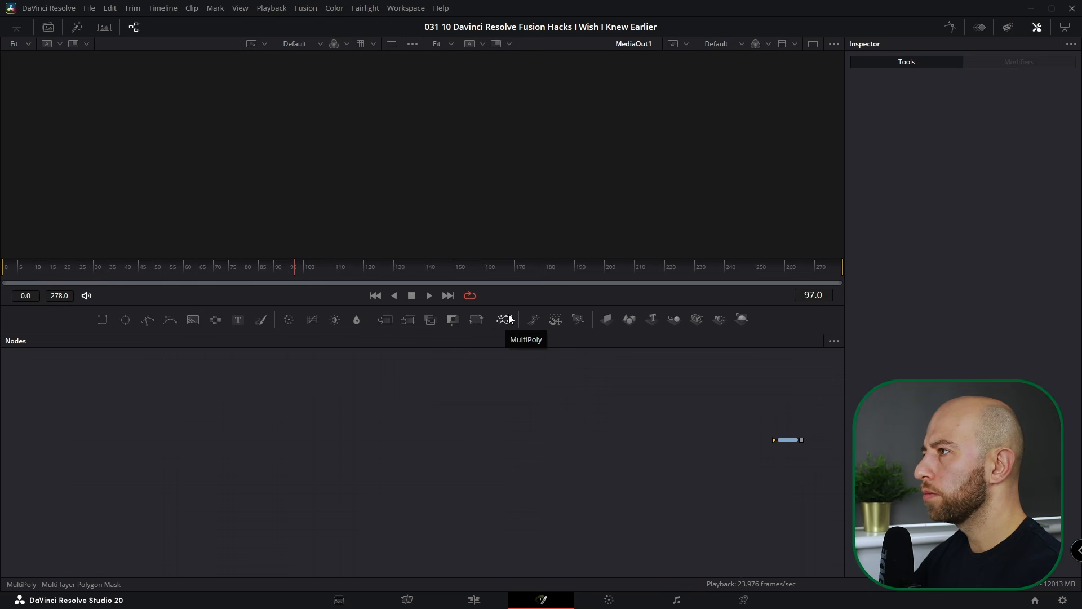
- Add a divider after the BSpline tool on the custom toolbar
{"action": "right_click", "coordinate": [183, 319]}
{"action": "mouse_move", "coordinate": [236, 322]}
{"action": "left_click", "coordinate": [290, 323]}
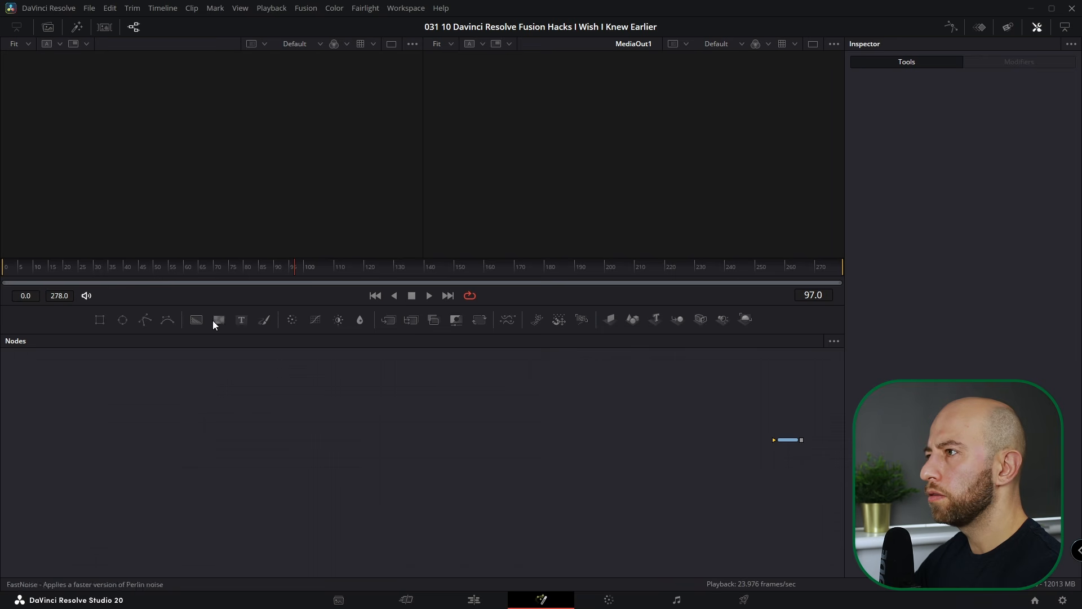
{"action": "right_click", "coordinate": [58, 319]}
{"action": "left_click", "coordinate": [220, 418]}
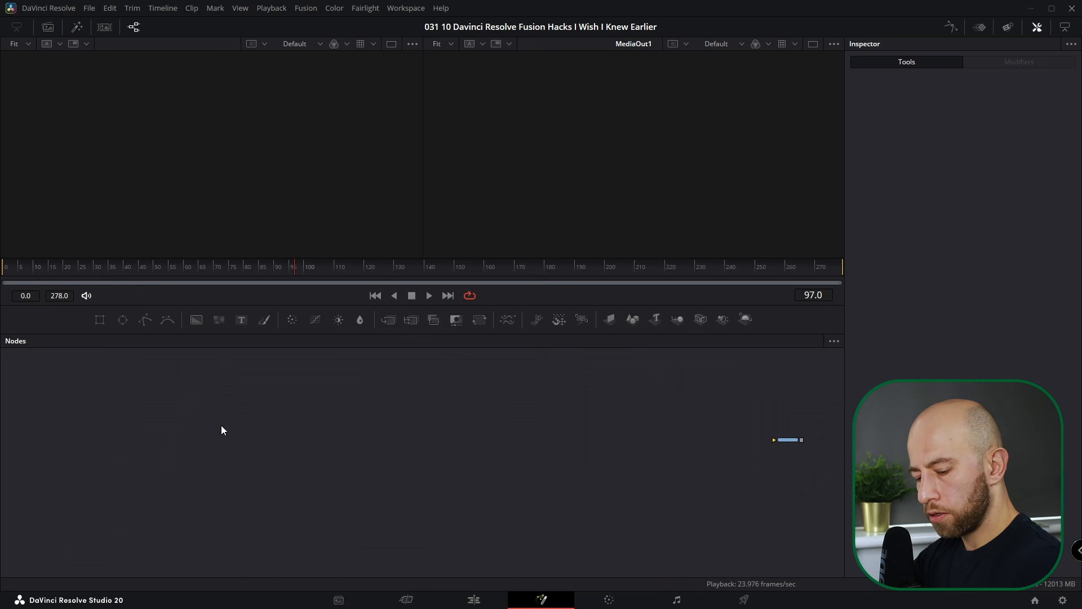
- Add Transform 3D, Renderer 3D, Camera 3D and Merge 3D nodes through Shift+Space Select Tool
{"action": "key", "text": "shift+space"}
{"action": "type", "text": "transf"}
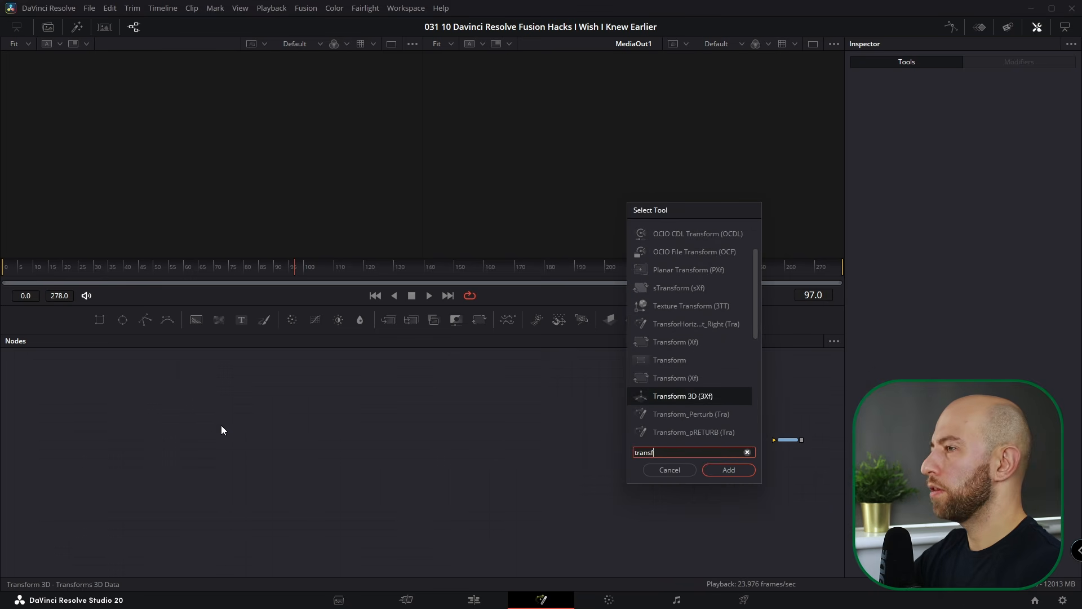
{"action": "key", "text": "Return"}
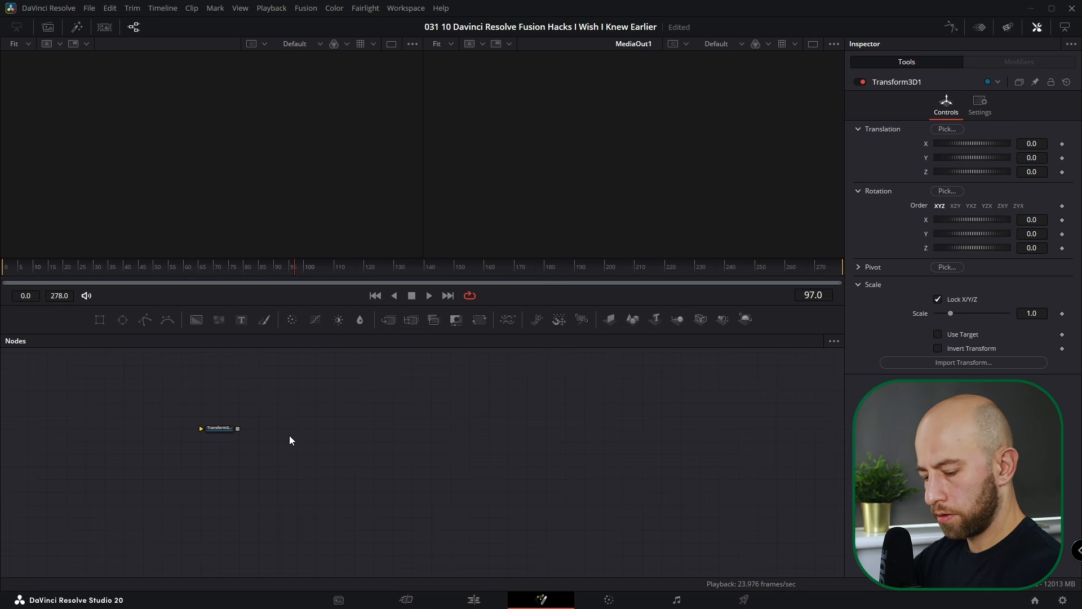
{"action": "key", "text": "shift+space"}
{"action": "type", "text": "rendere"}
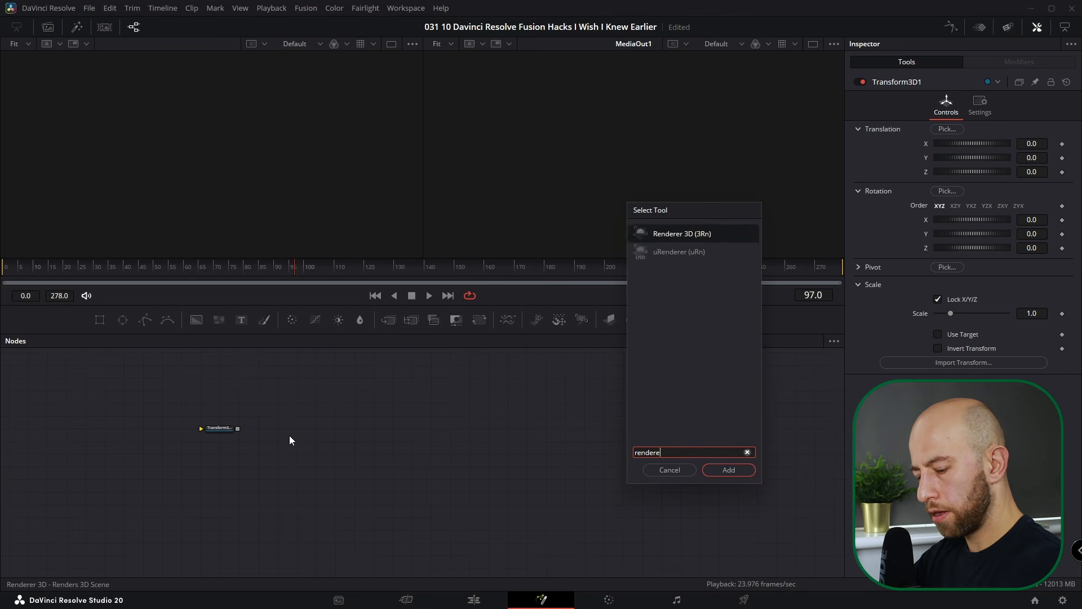
{"action": "key", "text": "Return"}
{"action": "key", "text": "shift+space"}
{"action": "type", "text": "camera"}
{"action": "key", "text": "Down"}
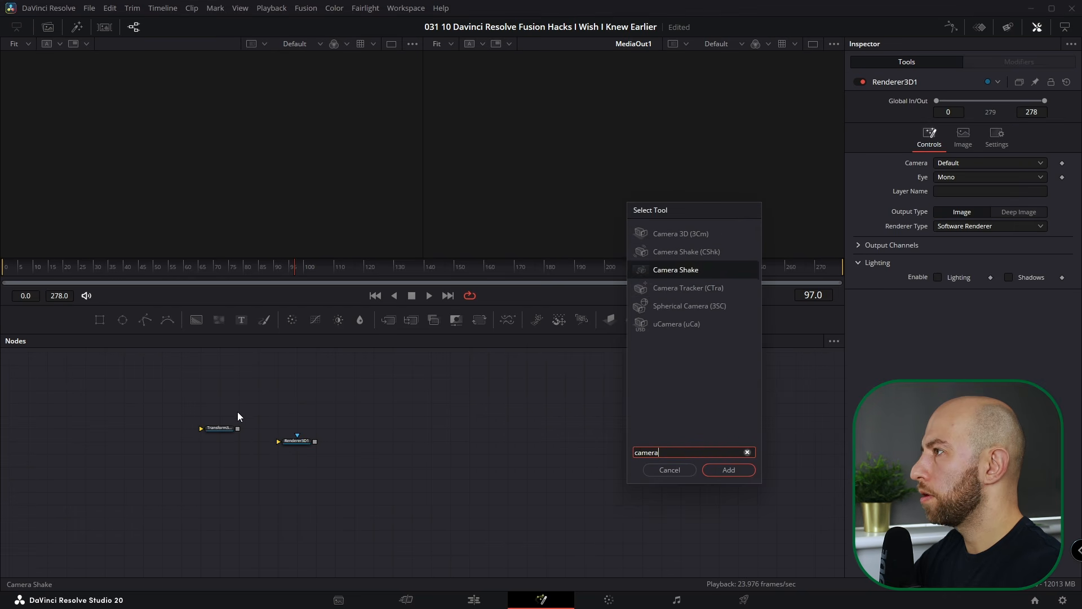
{"action": "key", "text": "Down"}
{"action": "key", "text": "Up"}
{"action": "key", "text": "Up"}
{"action": "key", "text": "Up"}
{"action": "key", "text": "Return"}
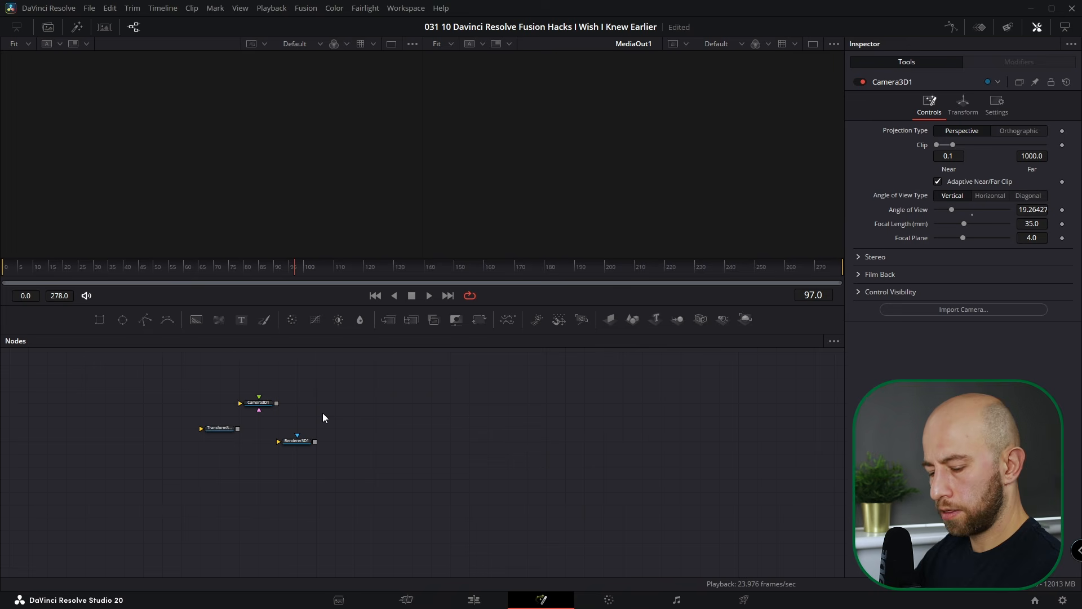
{"action": "key", "text": "shift+space"}
{"action": "type", "text": "merge"}
{"action": "key", "text": "Return"}
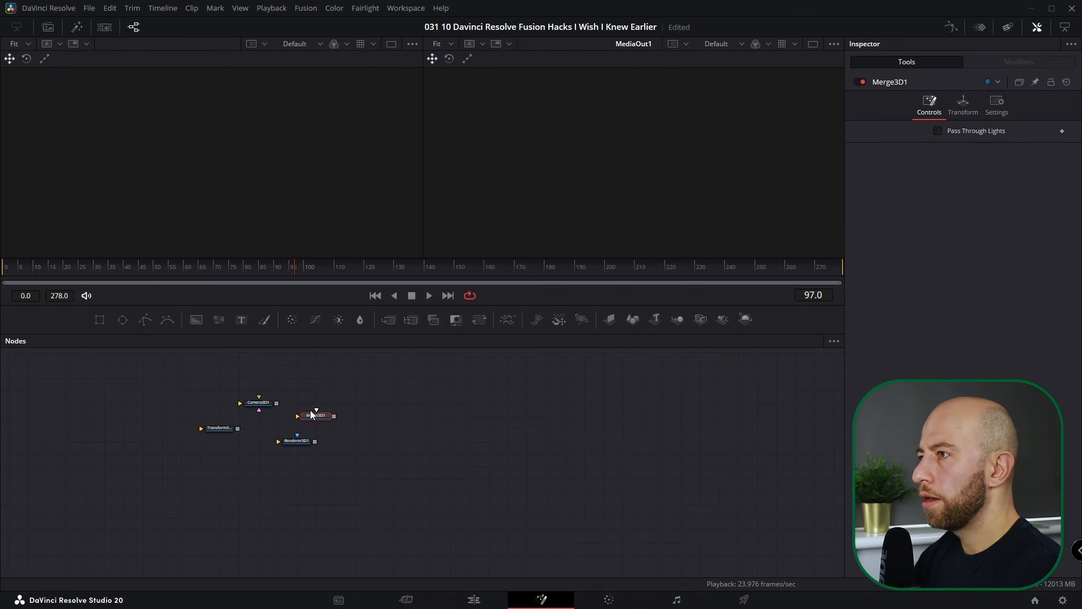
- Add Camera 3D to the custom toolbar, remove it again, and delete all four 3D nodes
{"action": "scroll", "coordinate": [263, 413], "scroll_direction": "up", "scroll_amount": 3}
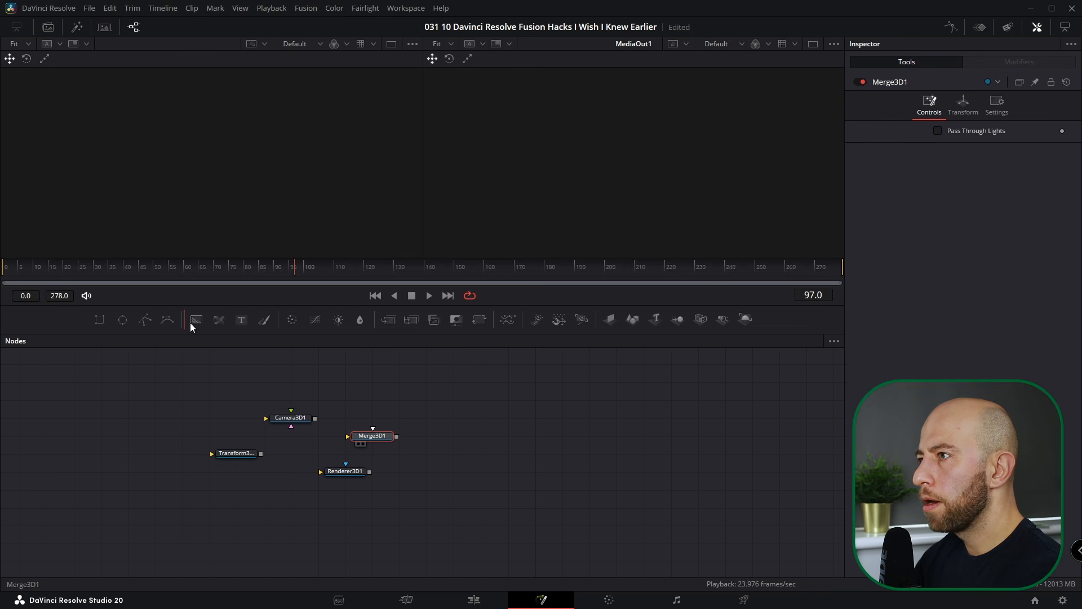
{"action": "left_click_drag", "start_coordinate": [363, 470], "coordinate": [255, 362]}
{"action": "key", "text": "ctrl+z"}
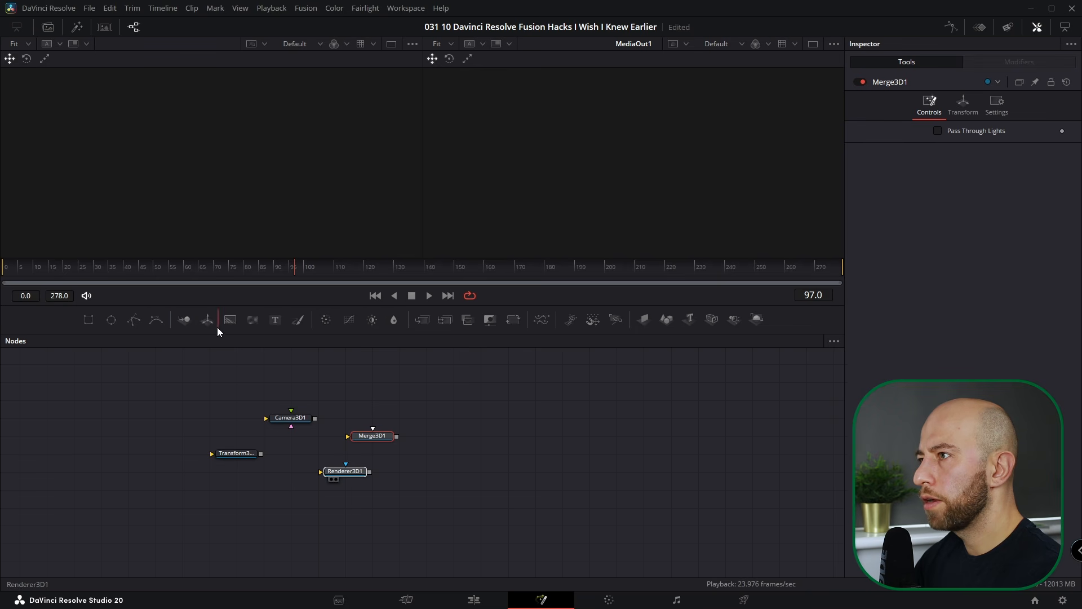
{"action": "left_click_drag", "start_coordinate": [239, 320], "coordinate": [241, 321]}
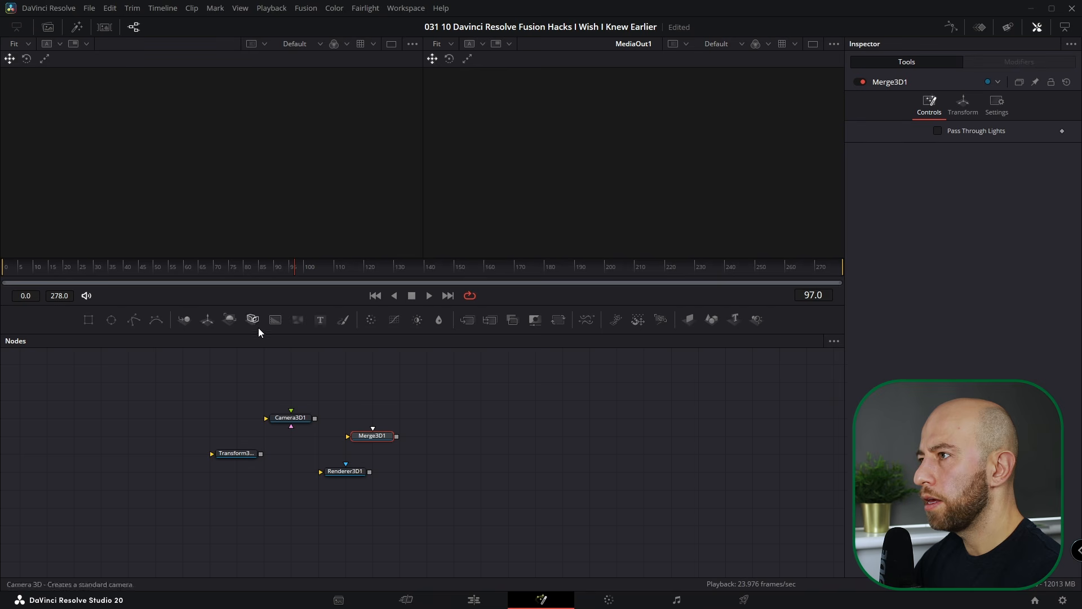
{"action": "right_click", "coordinate": [262, 320]}
{"action": "mouse_move", "coordinate": [279, 328]}
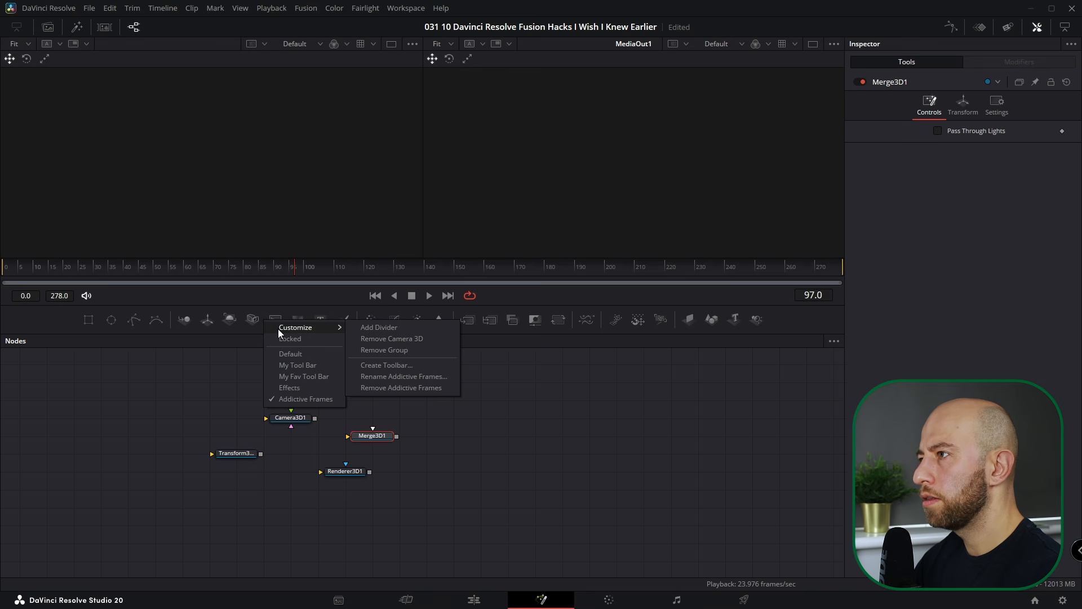
{"action": "left_click", "coordinate": [366, 339]}
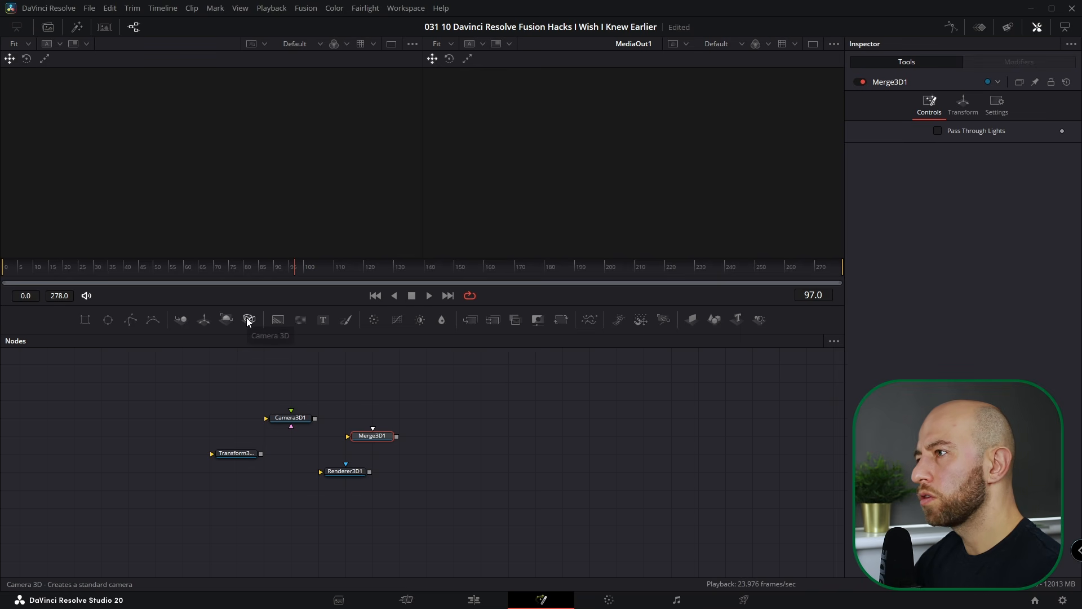
{"action": "left_click_drag", "start_coordinate": [173, 369], "coordinate": [485, 509]}
{"action": "key", "text": "Delete"}
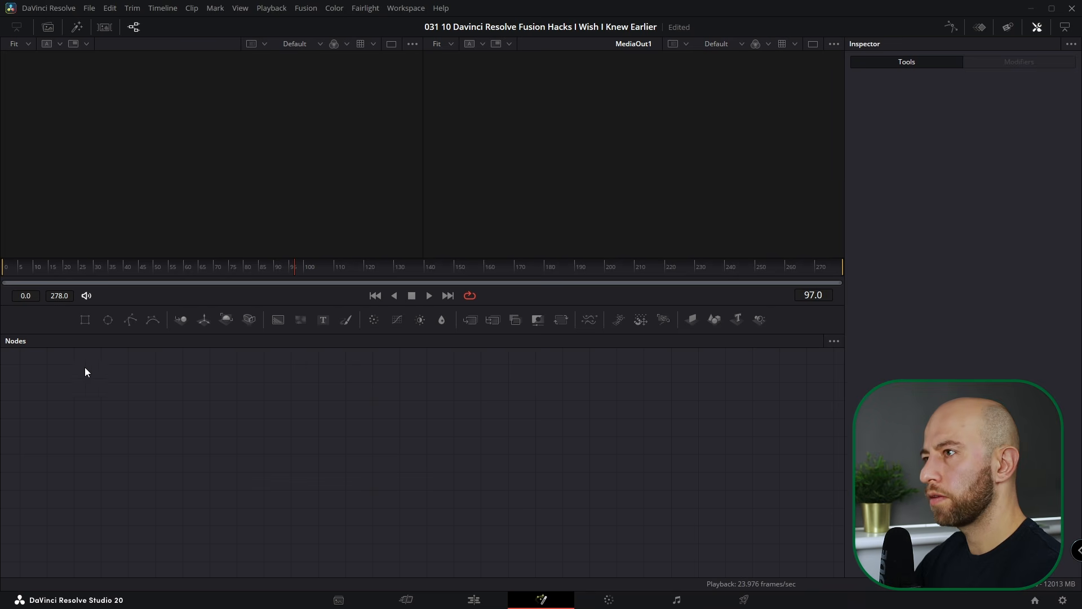
- Add and delete a Rectangle node from the toolbar, then move the playhead to frame 20
{"action": "right_click", "coordinate": [53, 320]}
{"action": "mouse_move", "coordinate": [77, 327]}
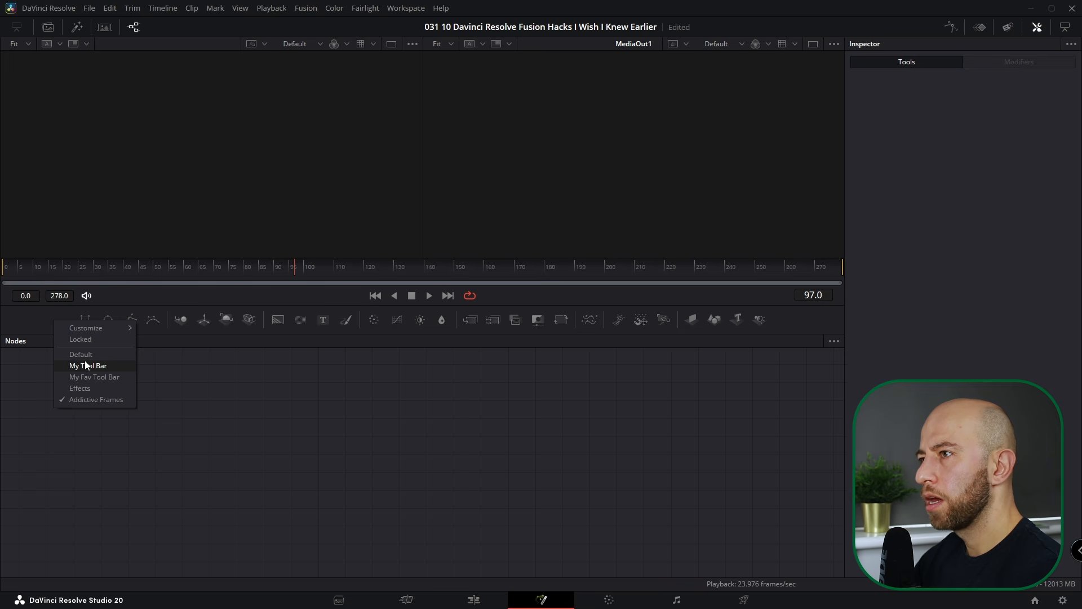
{"action": "left_click", "coordinate": [34, 310]}
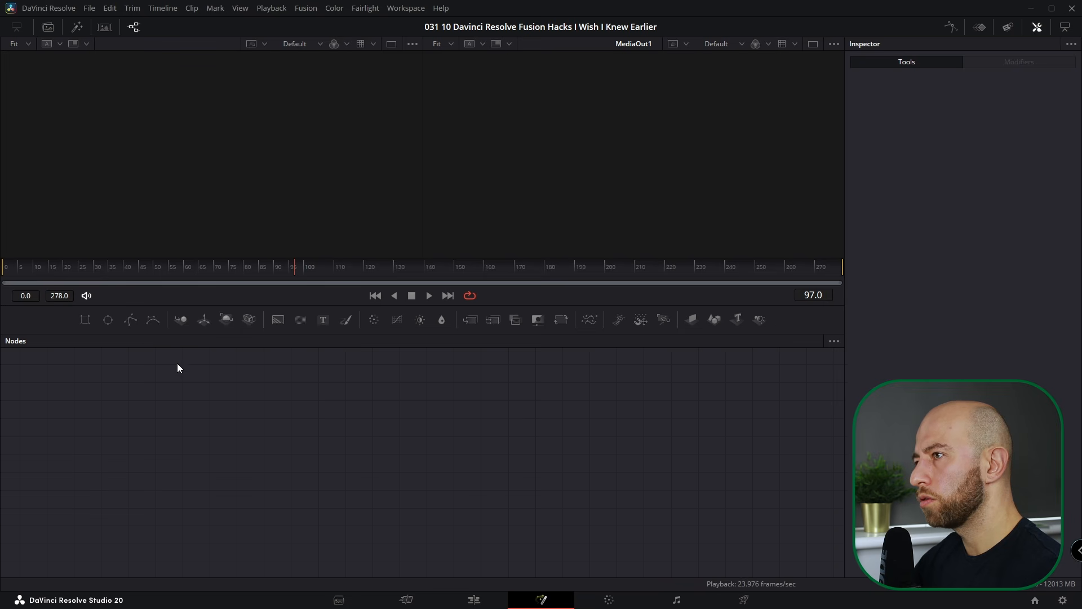
{"action": "left_click_drag", "start_coordinate": [84, 319], "coordinate": [256, 521]}
{"action": "key", "text": "Delete"}
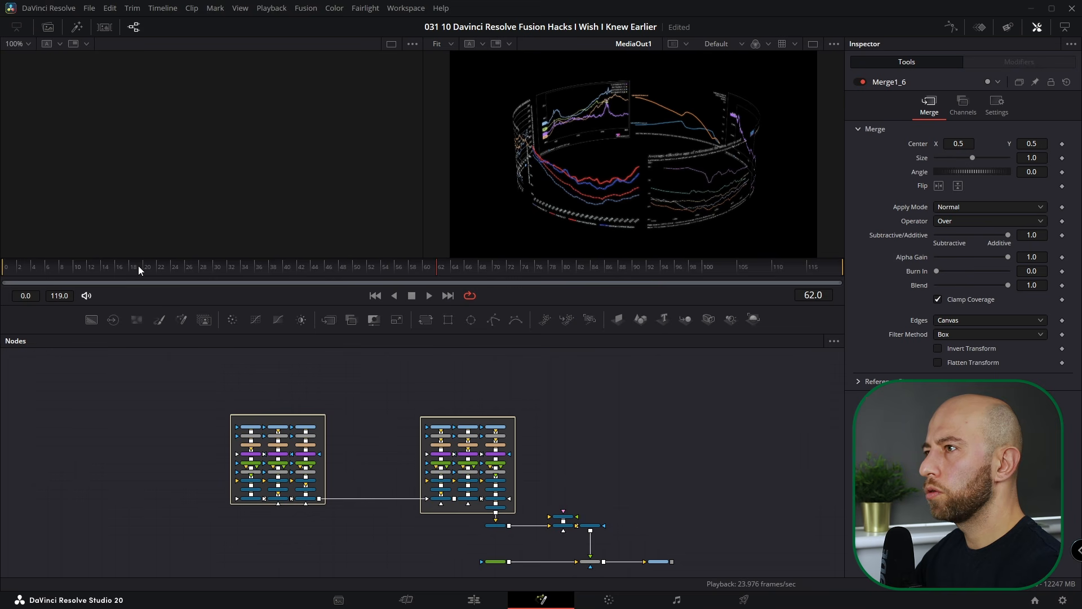
{"action": "mouse_move", "coordinate": [137, 265]}
{"action": "left_mouse_down"}
{"action": "mouse_move", "coordinate": [83, 269]}
{"action": "mouse_move", "coordinate": [147, 275]}
{"action": "left_mouse_up"}
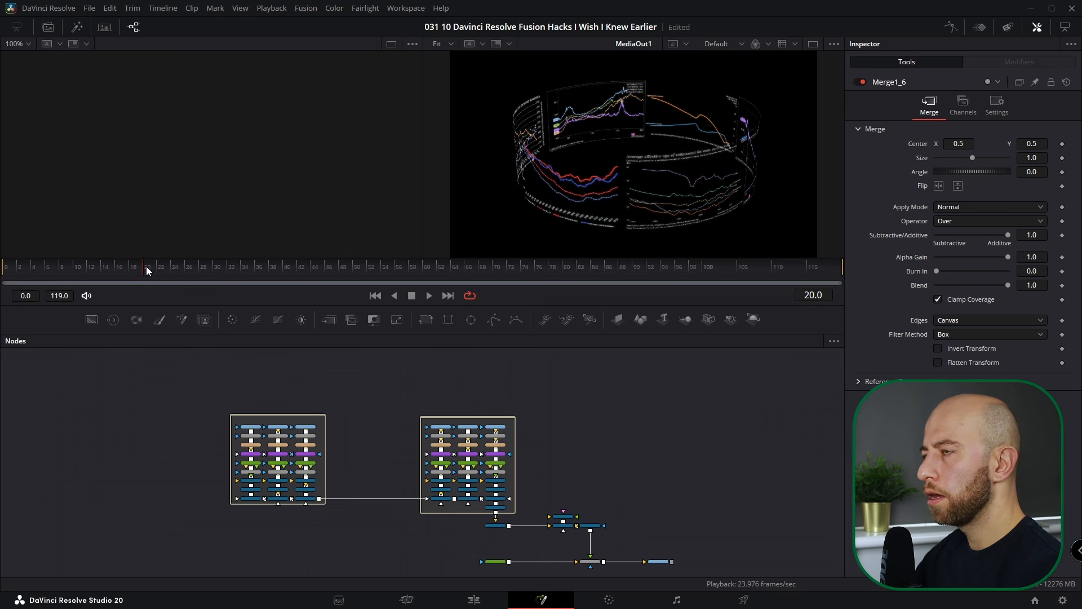
- Set the render range to frames 20–99 and add a BG_T Background node to the graph
{"action": "key", "text": "ctrl"}
{"action": "left_click_drag", "start_coordinate": [143, 266], "coordinate": [678, 272]}
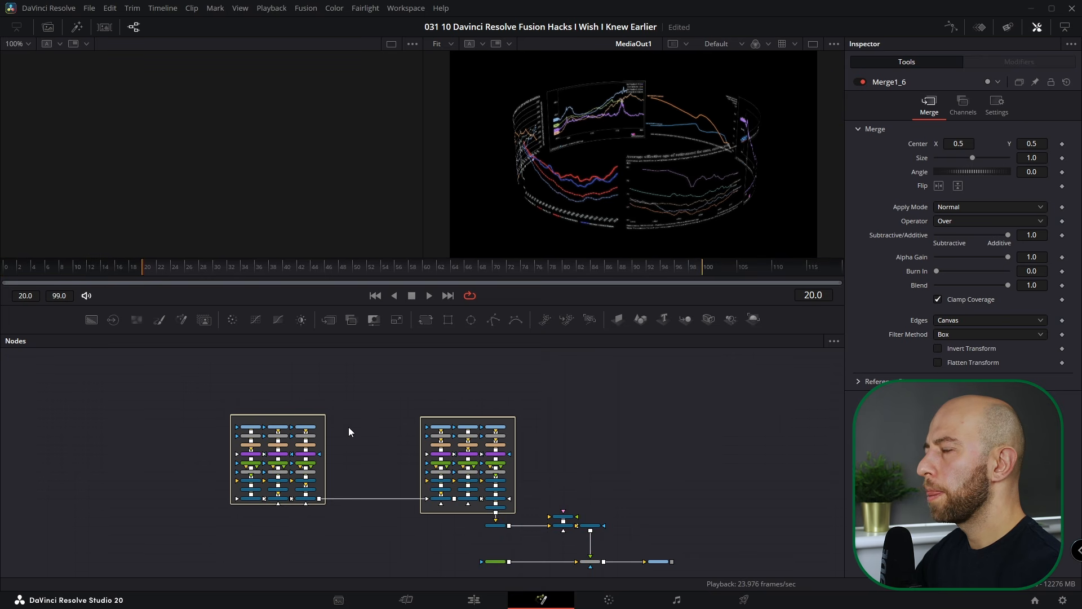
{"action": "scroll", "coordinate": [351, 446], "scroll_direction": "up", "scroll_amount": 5}
{"action": "left_click_drag", "start_coordinate": [91, 319], "coordinate": [342, 448]}
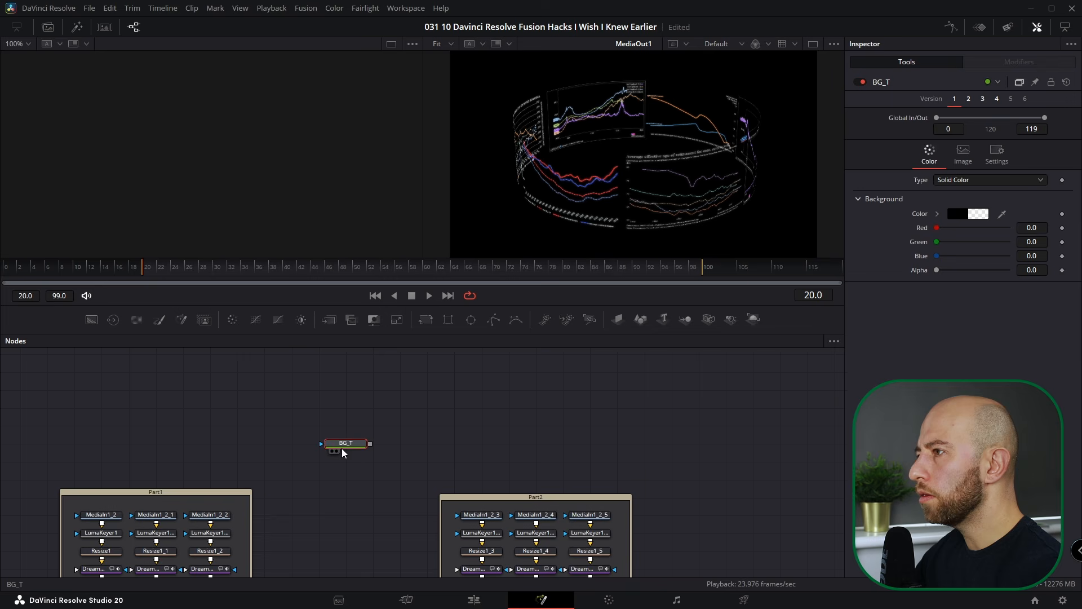
- Bring the brain image from the Media Pool, merge it over BG_T in Merge1_7, and insert Transform1
{"action": "left_click", "coordinate": [47, 27]}
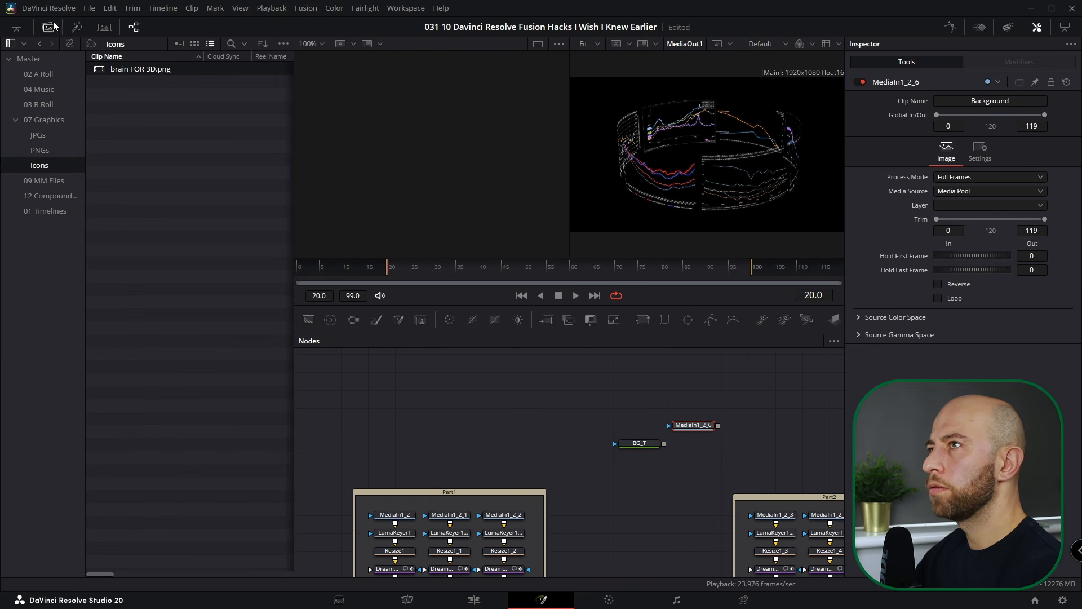
{"action": "left_click", "coordinate": [49, 27]}
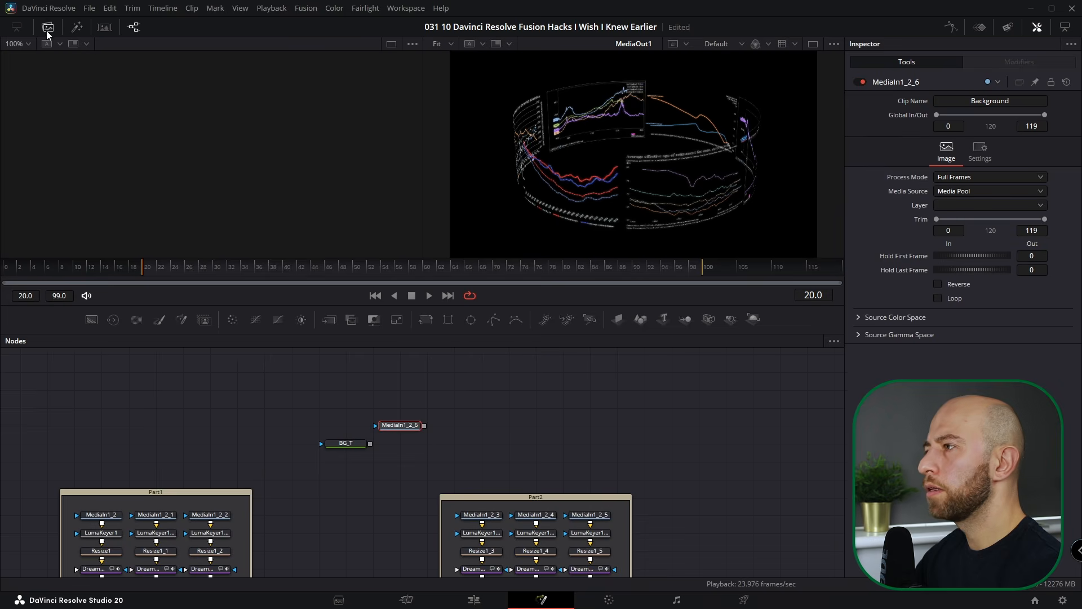
{"action": "left_click_drag", "start_coordinate": [425, 425], "coordinate": [370, 445]}
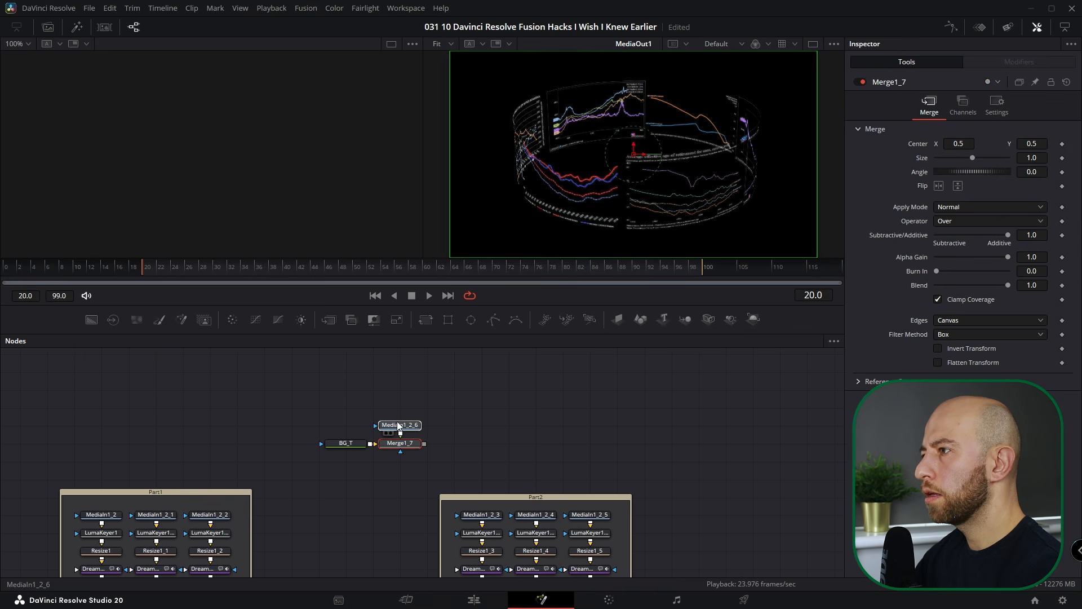
{"action": "left_click", "coordinate": [398, 409]}
{"action": "key", "text": "t"}
{"action": "left_click", "coordinate": [401, 443]}
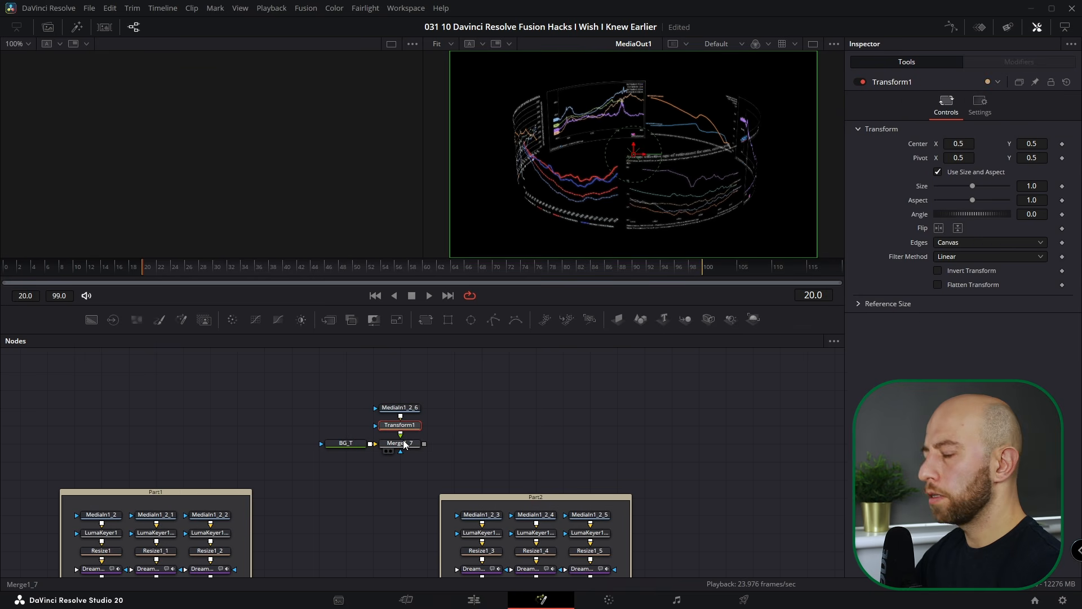
- At frame 20, set Transform1 Size to 0 and keyframe it, viewing Merge1_7
{"action": "key", "text": "1"}
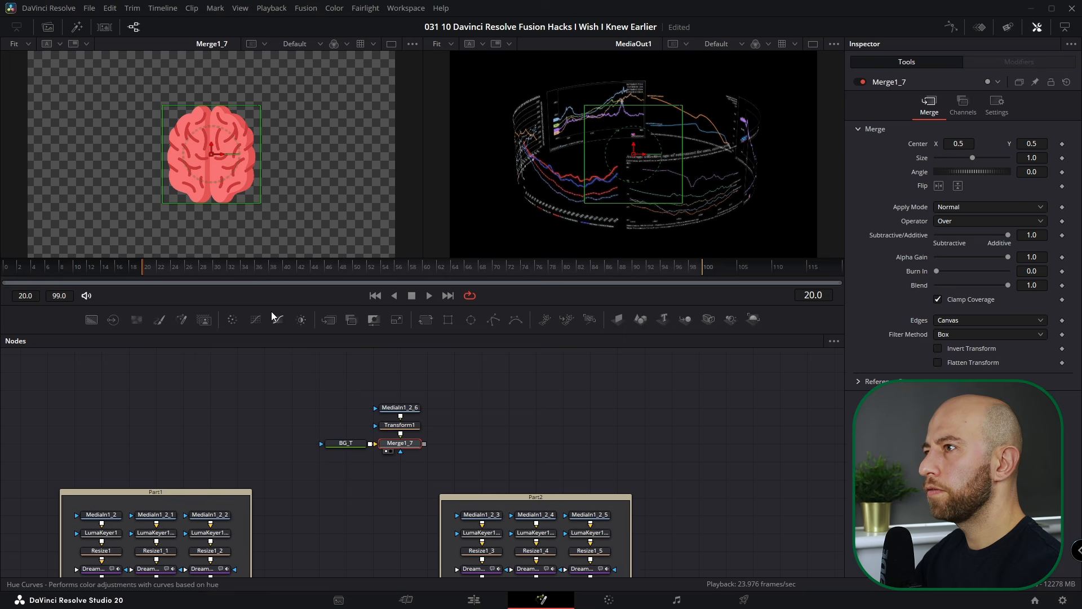
{"action": "left_click_drag", "start_coordinate": [400, 425], "coordinate": [399, 407]}
{"action": "left_click_drag", "start_coordinate": [167, 265], "coordinate": [145, 266]}
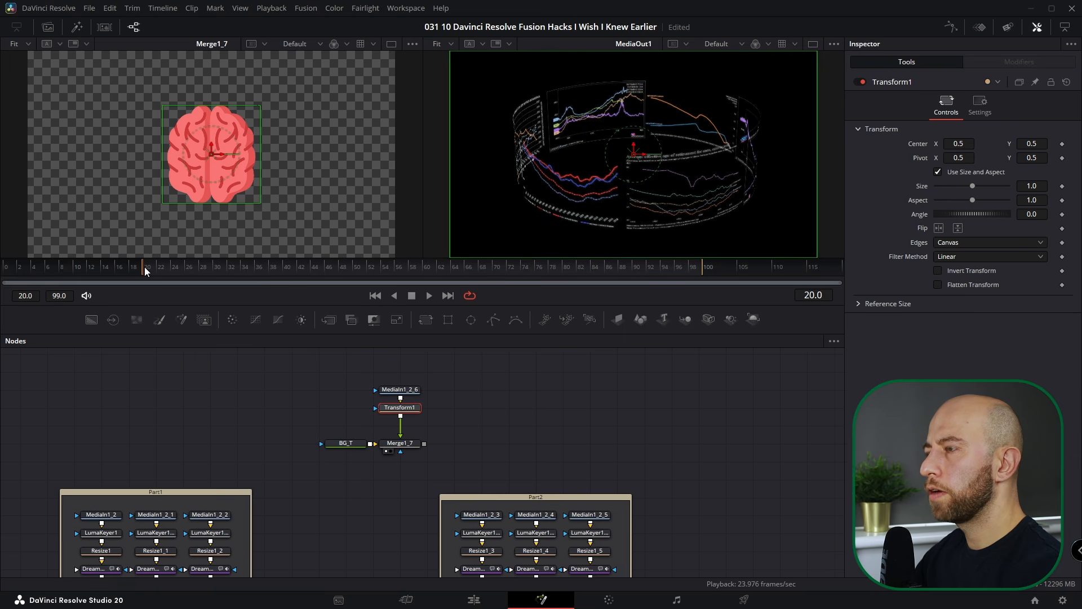
{"action": "left_click_drag", "start_coordinate": [972, 186], "coordinate": [935, 188]}
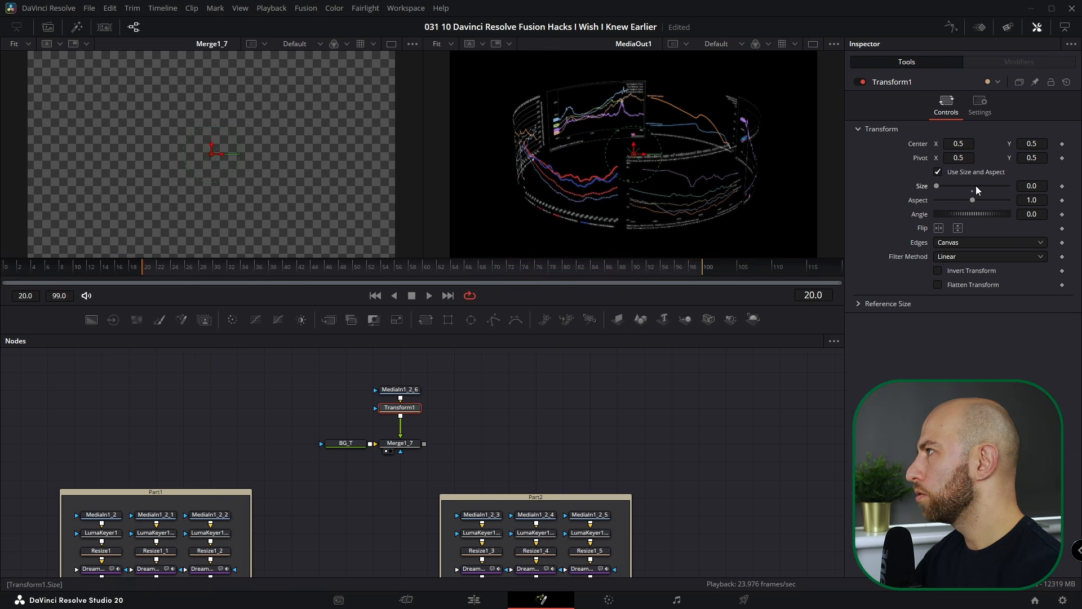
{"action": "left_click", "coordinate": [1062, 186]}
- At frame 100, set Size back to 1.0 and play the growing animation
{"action": "left_click_drag", "start_coordinate": [158, 268], "coordinate": [711, 272]}
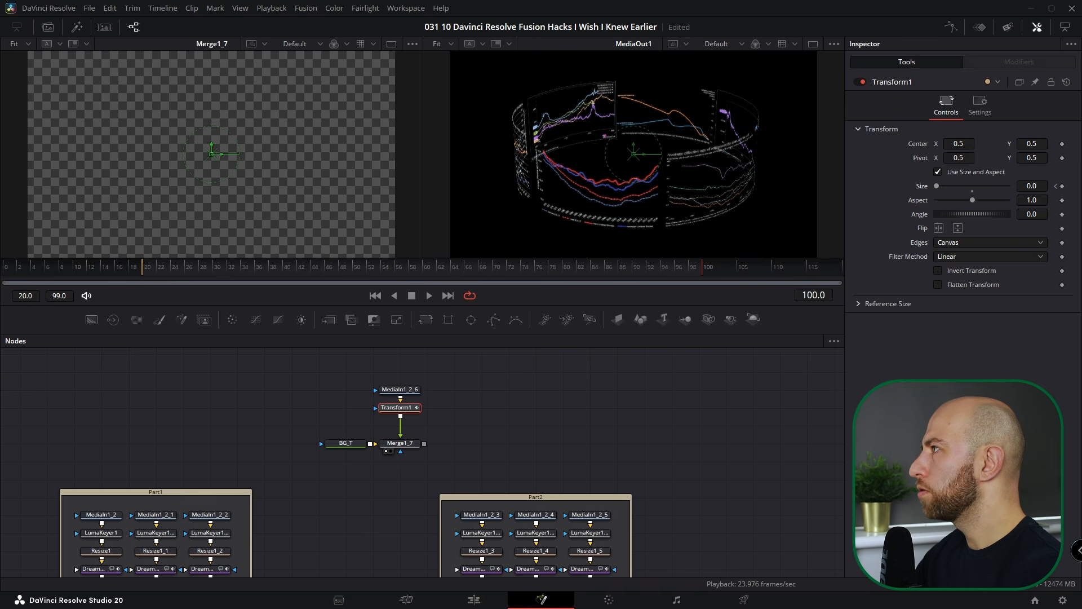
{"action": "left_click", "coordinate": [973, 190]}
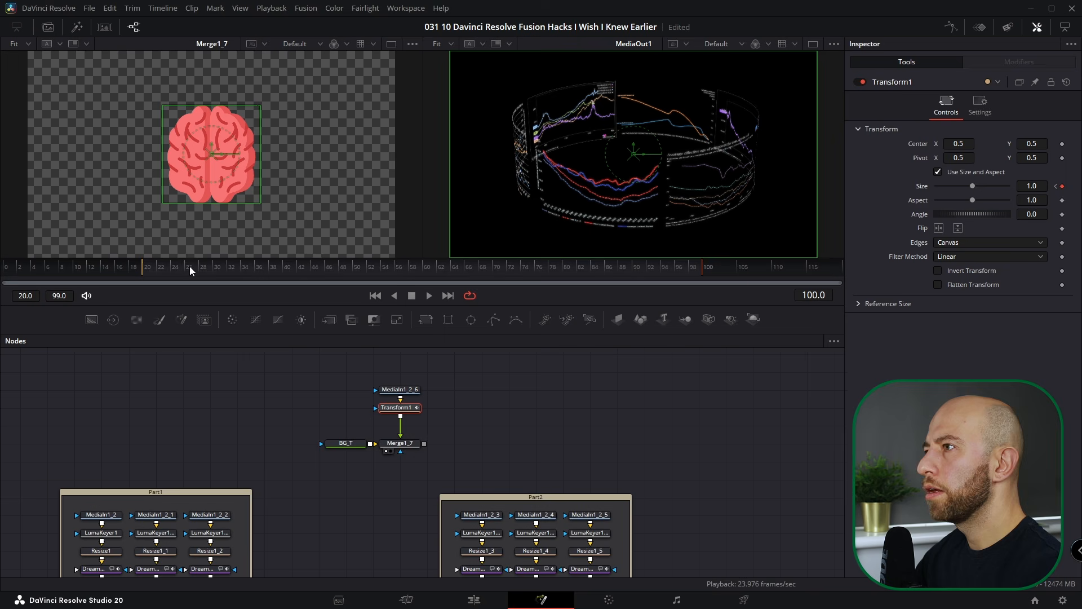
{"action": "left_click", "coordinate": [431, 297]}
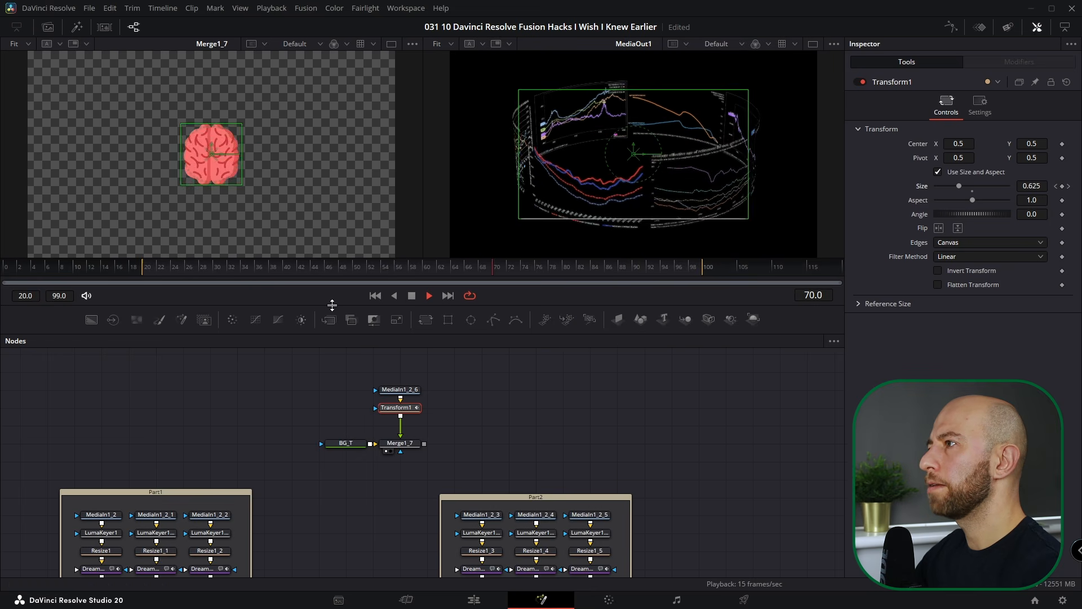
{"action": "key", "text": "space"}
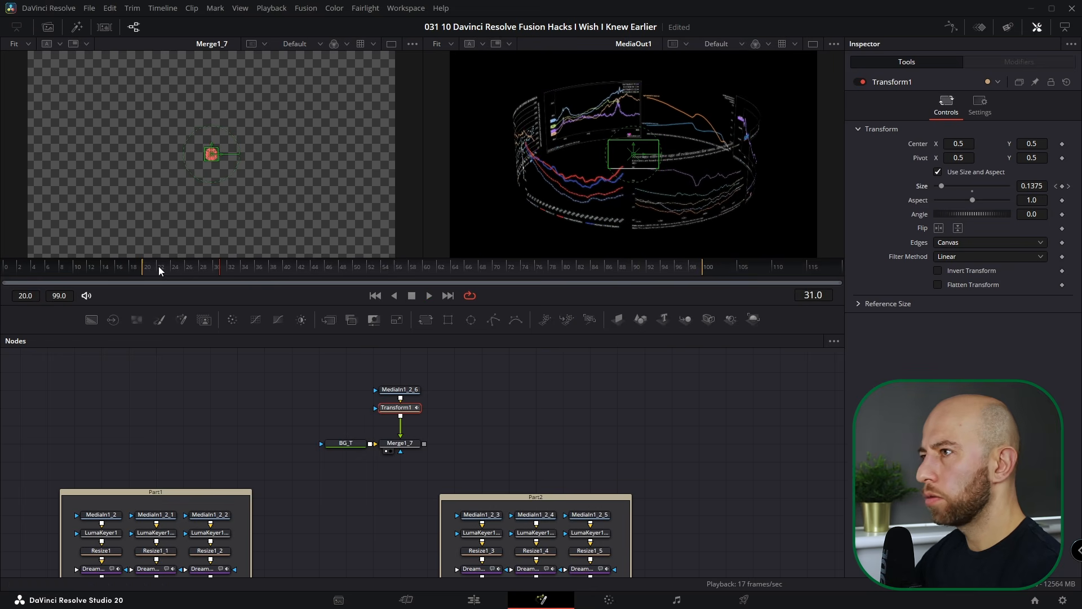
- Stretch the render range to frames 10–110, then reset it to the full comp
{"action": "left_click_drag", "start_coordinate": [143, 269], "coordinate": [72, 269]}
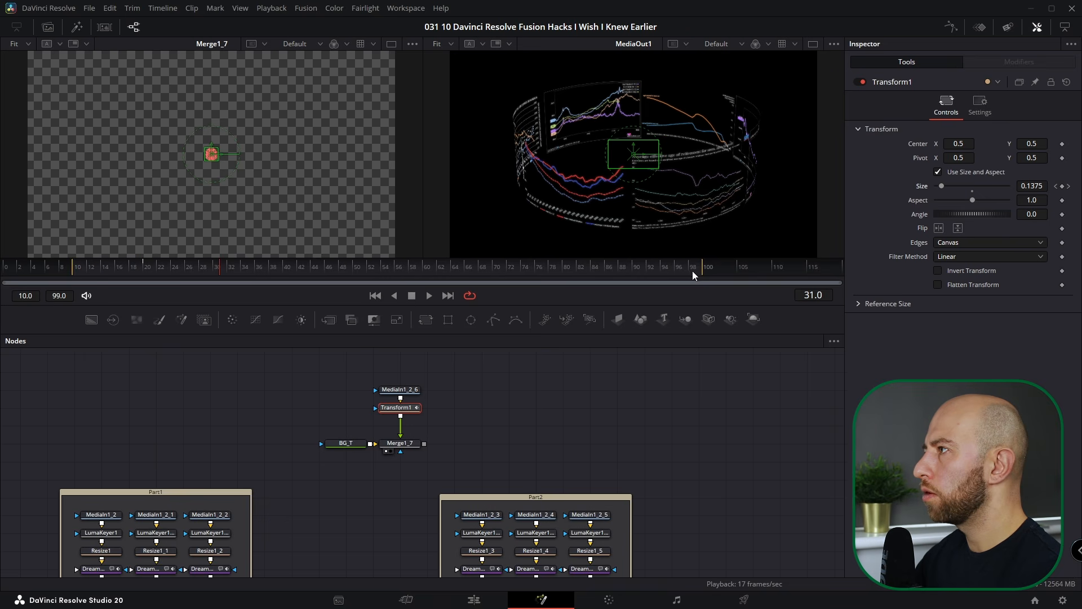
{"action": "left_click_drag", "start_coordinate": [704, 268], "coordinate": [781, 266]}
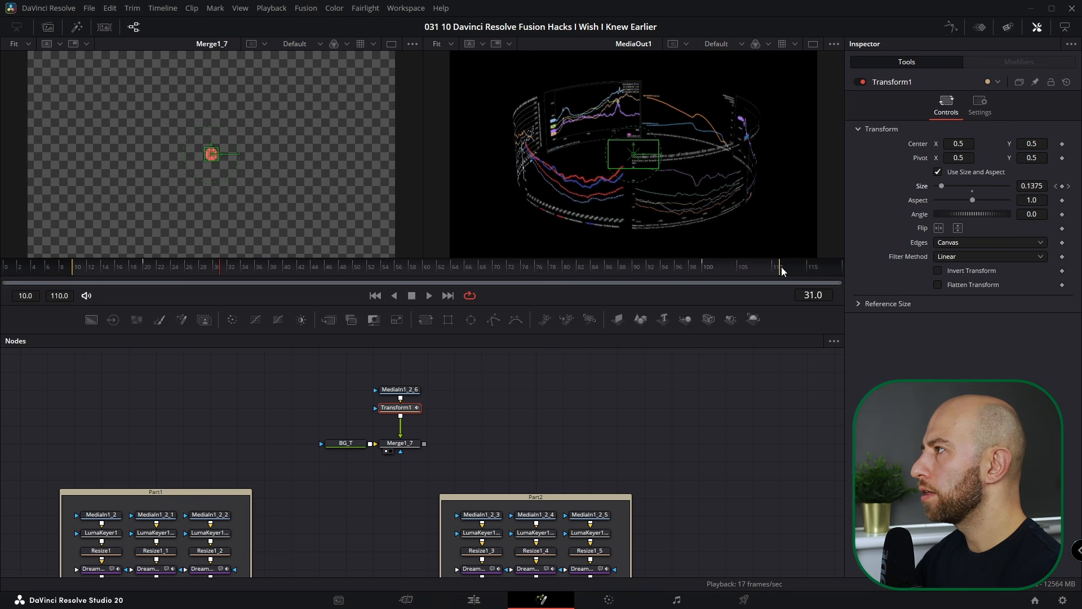
{"action": "key", "text": "ctrl"}
{"action": "double_click", "coordinate": [390, 272], "text": "ctrl"}
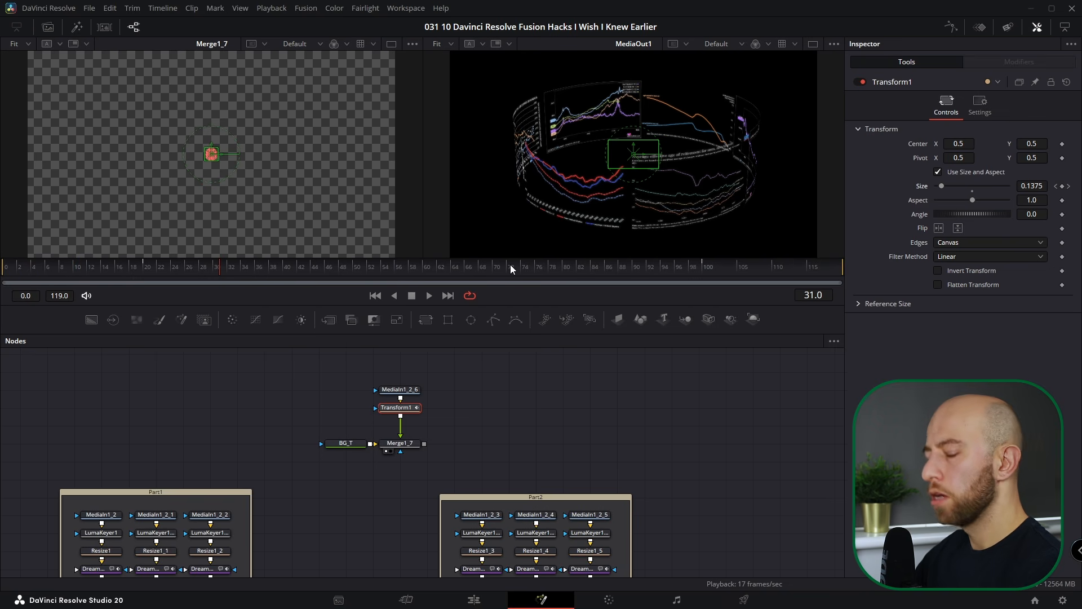
- Set render ranges of 72–96 and from frame 11, then reset to the full 0–119 frames
{"action": "left_click_drag", "start_coordinate": [510, 265], "coordinate": [170, 269]}
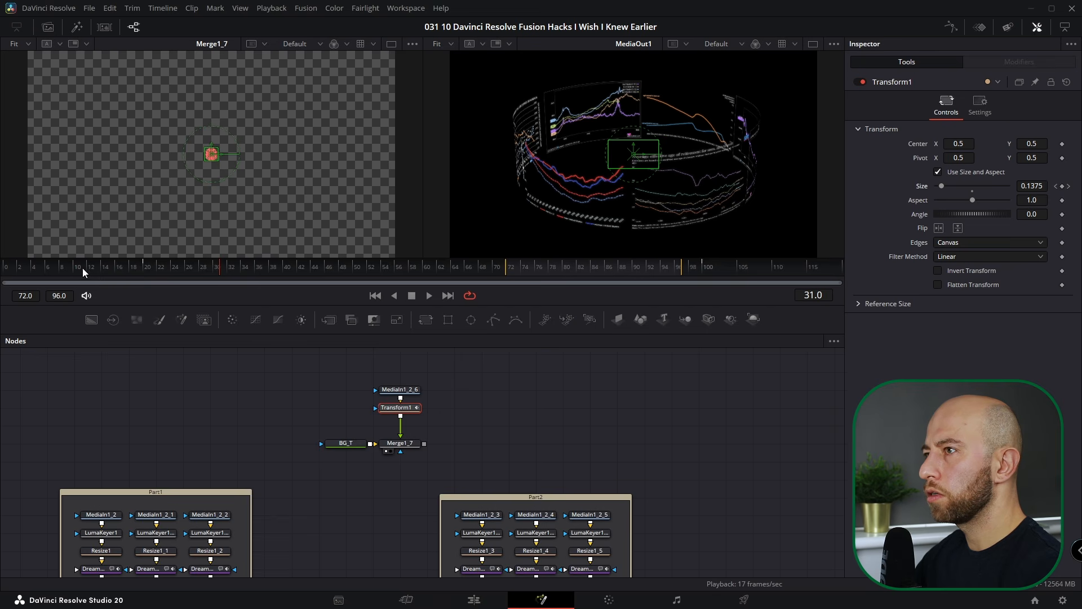
{"action": "left_click_drag", "start_coordinate": [86, 266], "coordinate": [732, 279]}
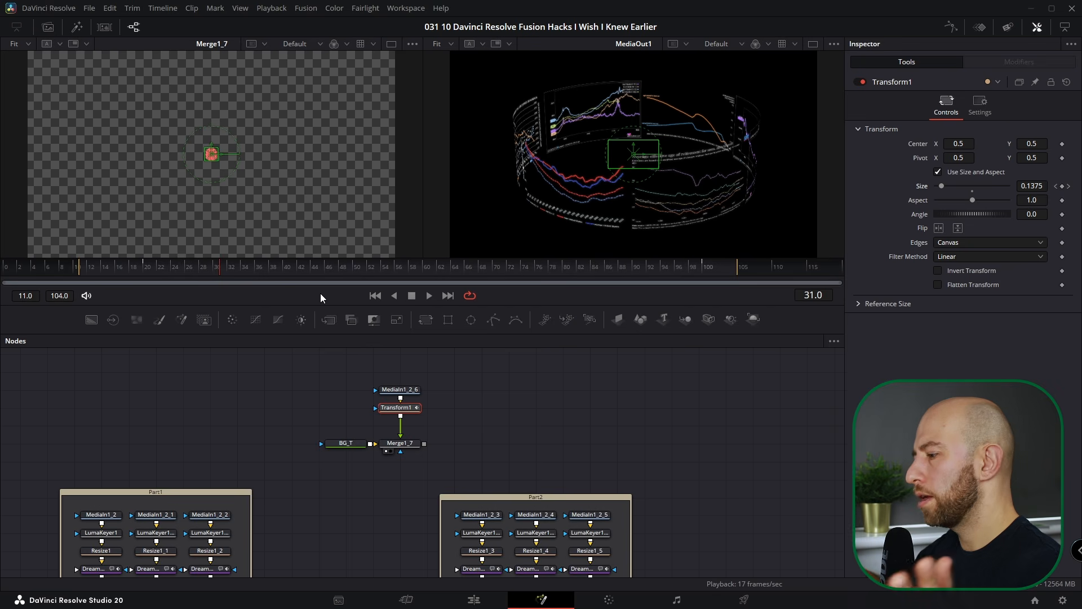
{"action": "double_click", "coordinate": [224, 271]}
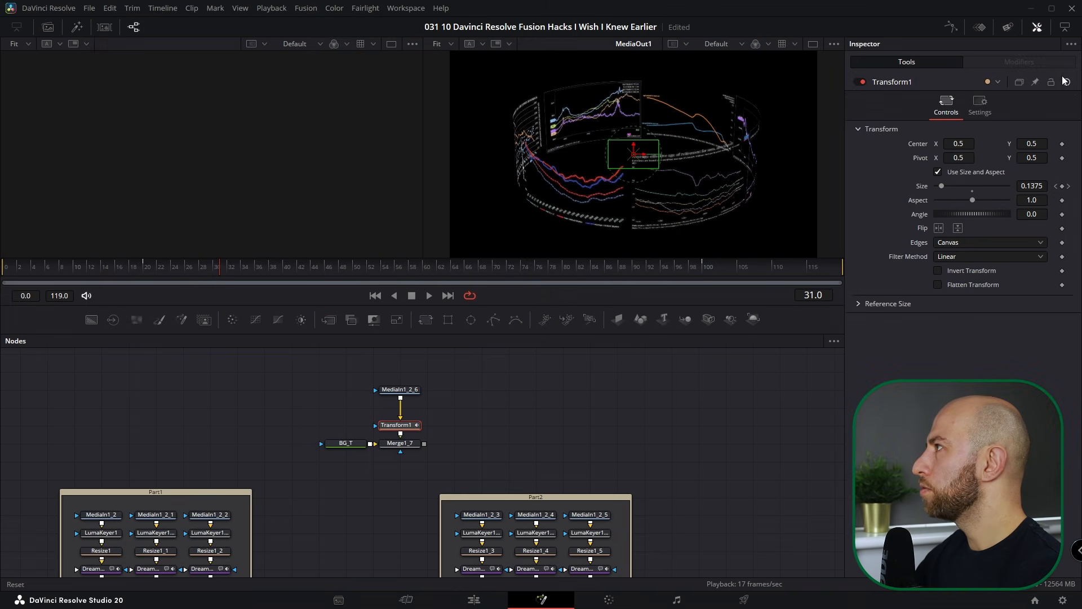
{"action": "left_click", "coordinate": [400, 443]}
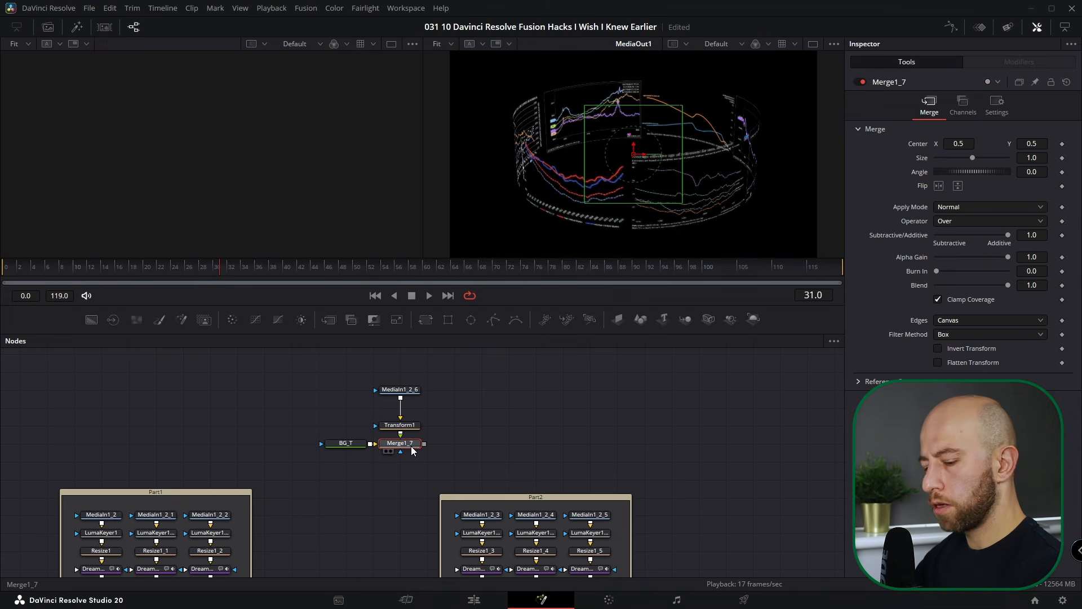
- At frame 0, set a Center keyframe on Transform1 with the brain at frame centre
{"action": "key", "text": "1"}
{"action": "left_click_drag", "start_coordinate": [138, 267], "coordinate": [4, 268]}
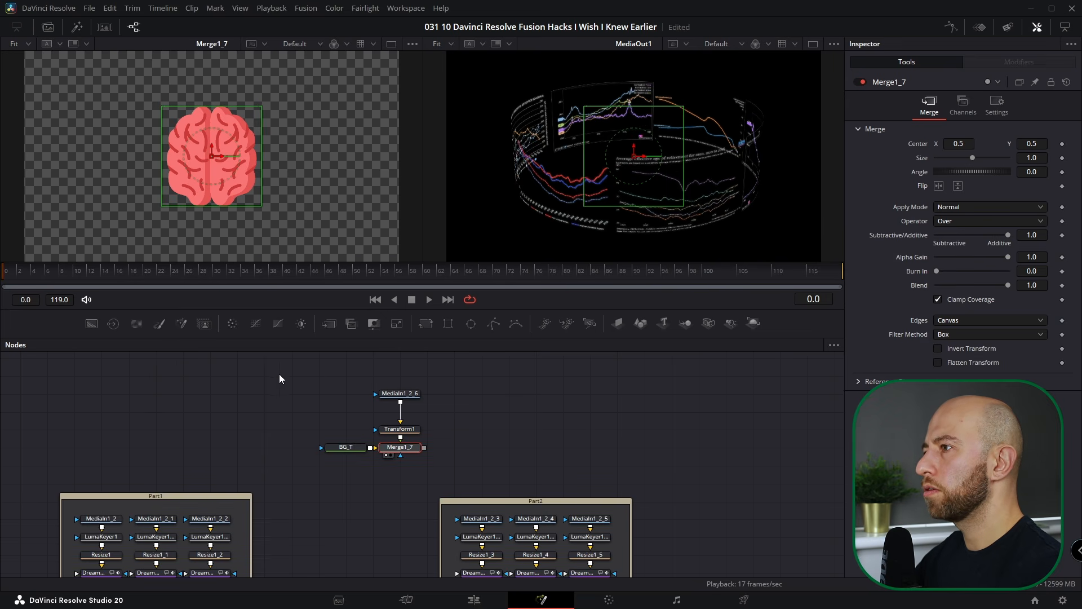
{"action": "left_click_drag", "start_coordinate": [409, 430], "coordinate": [408, 412]}
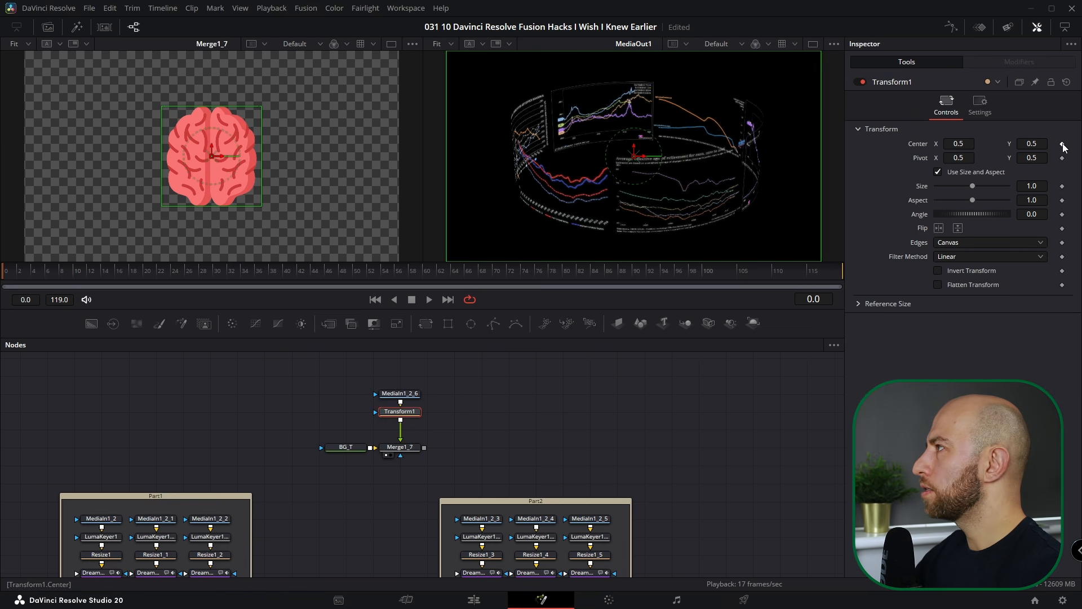
{"action": "left_click", "coordinate": [1062, 144]}
- Move the brain upper-left at frame 11 and right at frame 33, checking frames 66 and 98
{"action": "left_click", "coordinate": [79, 270]}
{"action": "left_click_drag", "start_coordinate": [214, 157], "coordinate": [105, 128]}
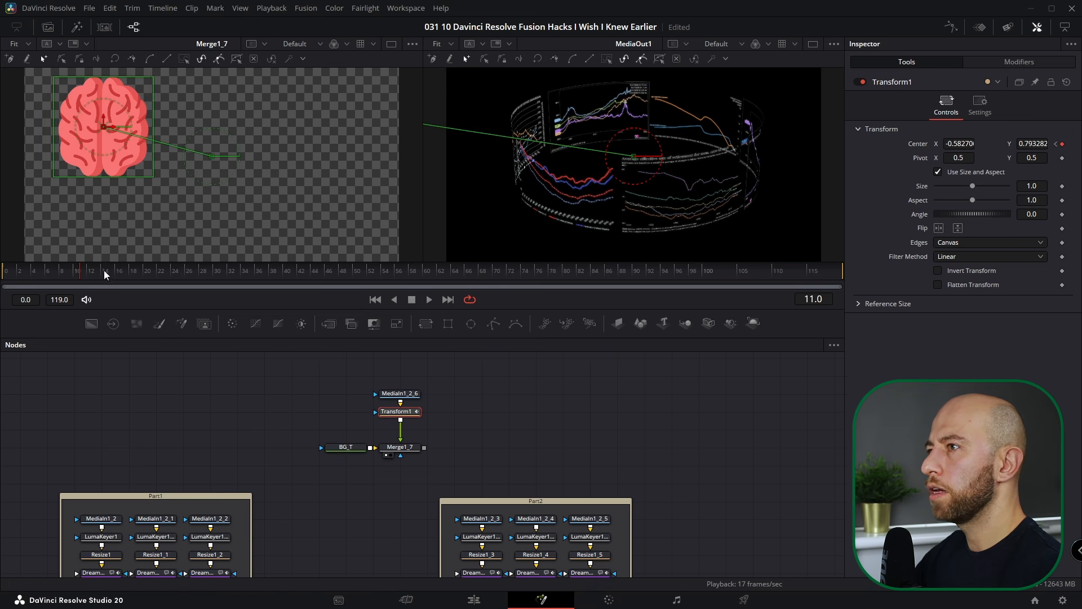
{"action": "left_click", "coordinate": [233, 271]}
{"action": "left_click_drag", "start_coordinate": [109, 127], "coordinate": [120, 202]}
{"action": "left_click", "coordinate": [278, 272]}
{"action": "left_click", "coordinate": [689, 276]}
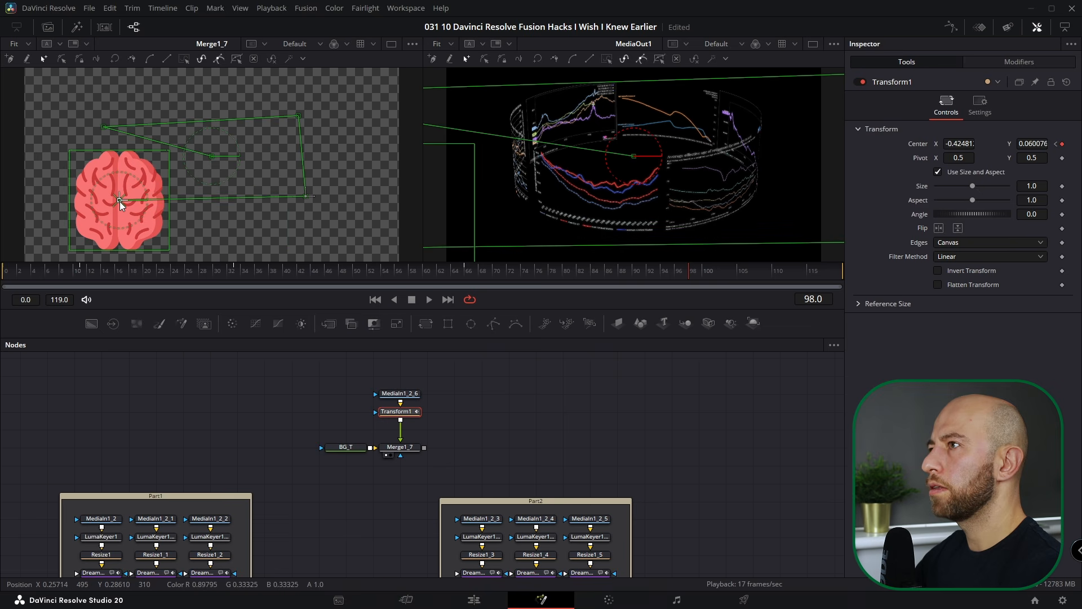
{"action": "left_click", "coordinate": [28, 281]}
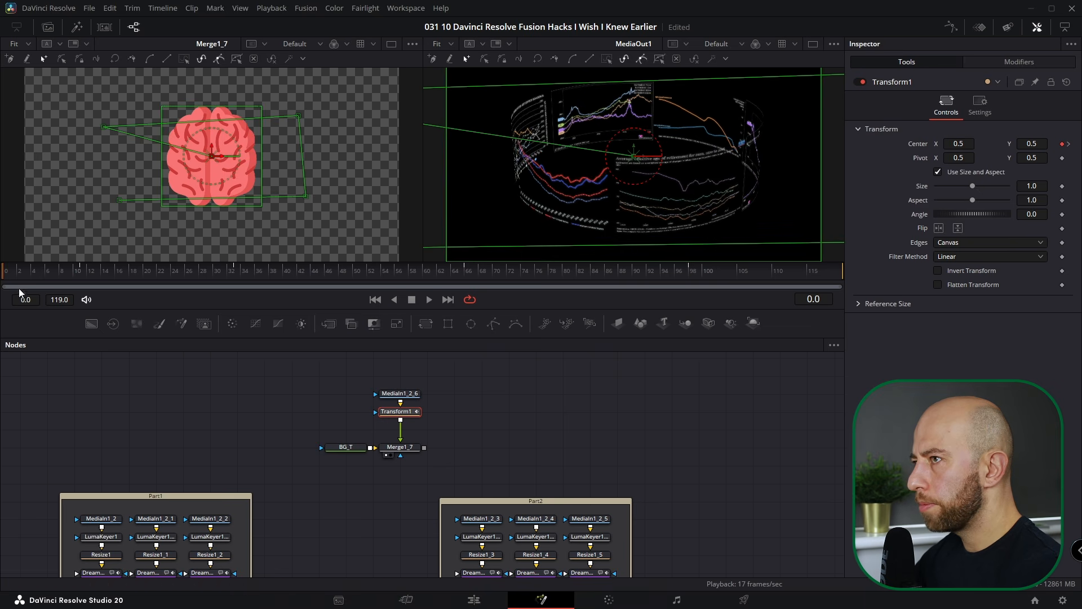
{"action": "left_click_drag", "start_coordinate": [49, 271], "coordinate": [232, 270]}
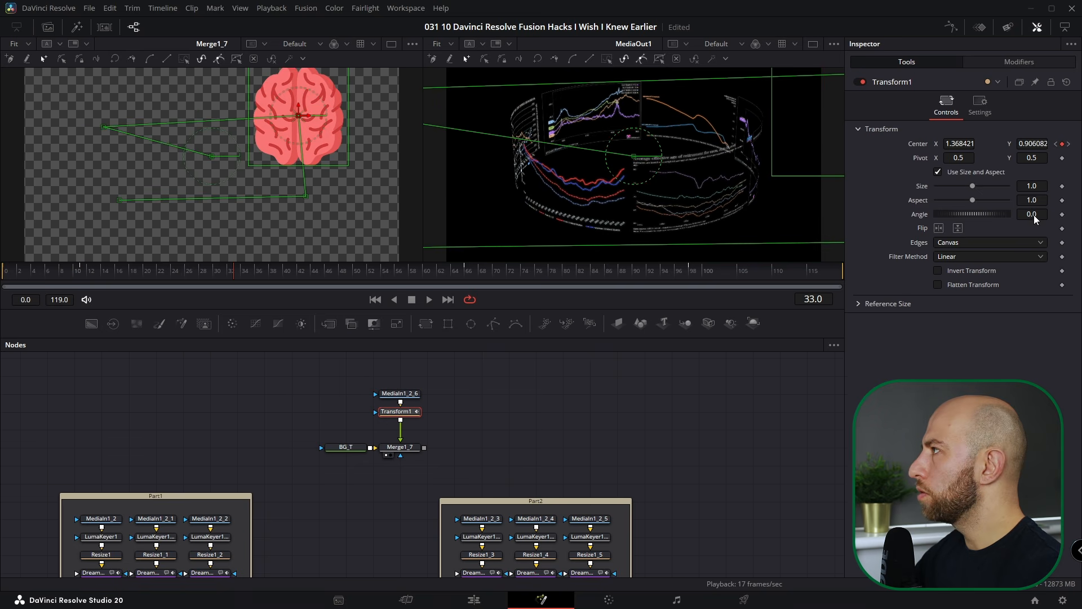
{"action": "left_click", "coordinate": [1056, 143]}
{"action": "left_click", "coordinate": [1069, 143]}
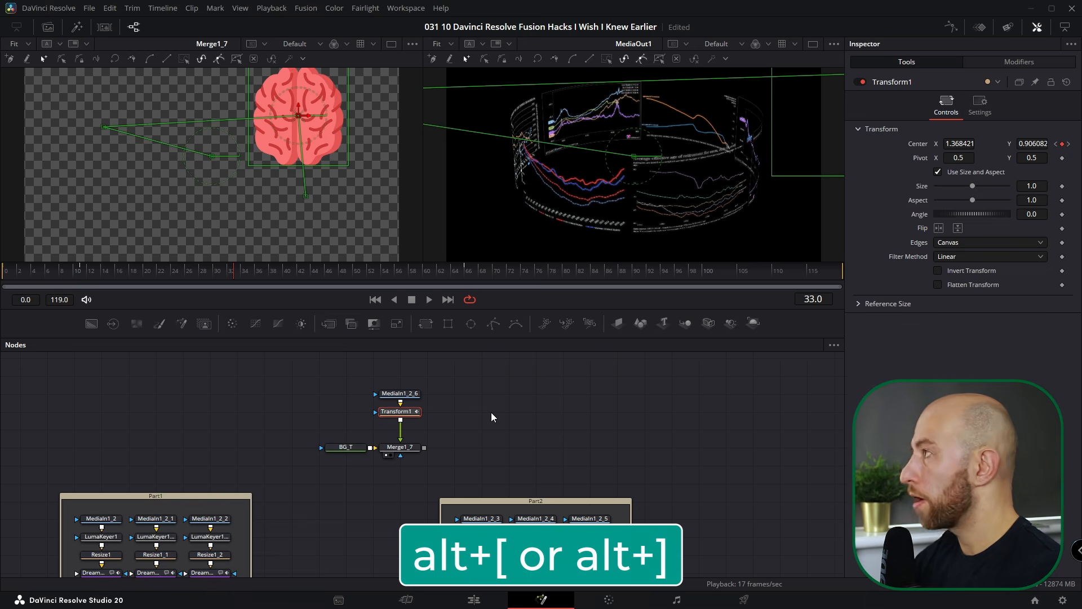
{"action": "key", "text": "alt+bracketright"}
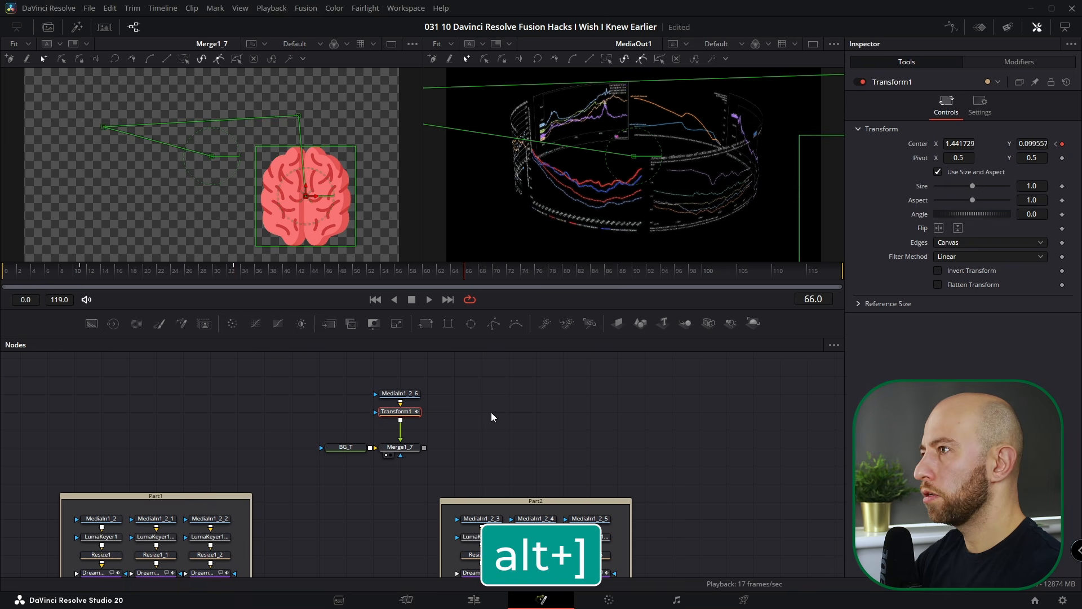
{"action": "key", "text": "alt+bracketleft"}
{"action": "key", "text": "alt+bracketright"}
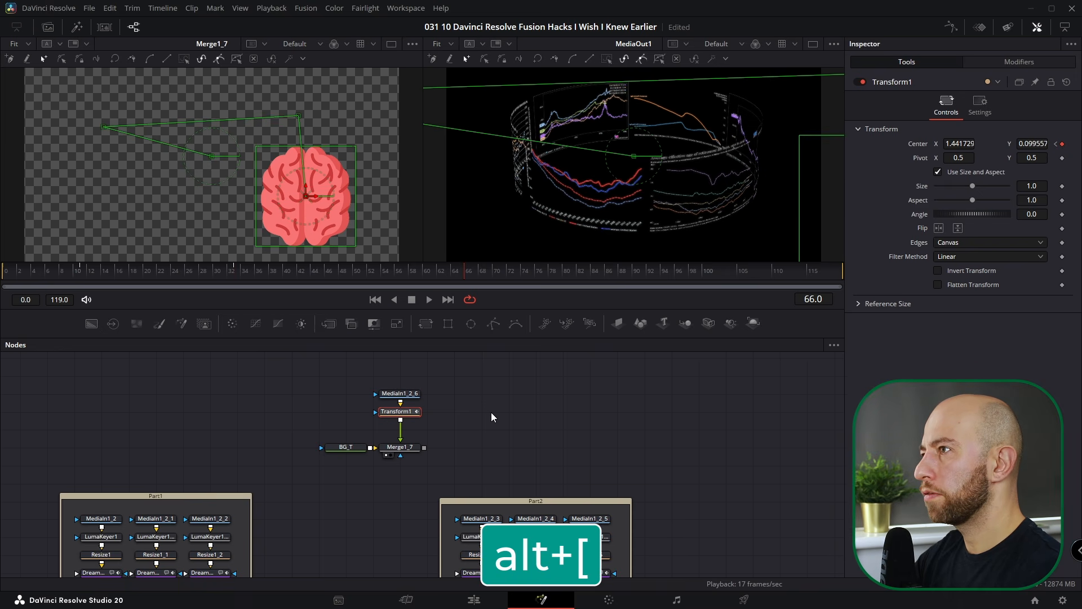
{"action": "key", "text": "alt+bracketleft"}
{"action": "key", "text": "alt+bracketleft"}
{"action": "key", "text": "alt+bracketleft"}
{"action": "key", "text": "alt+bracketleft"}
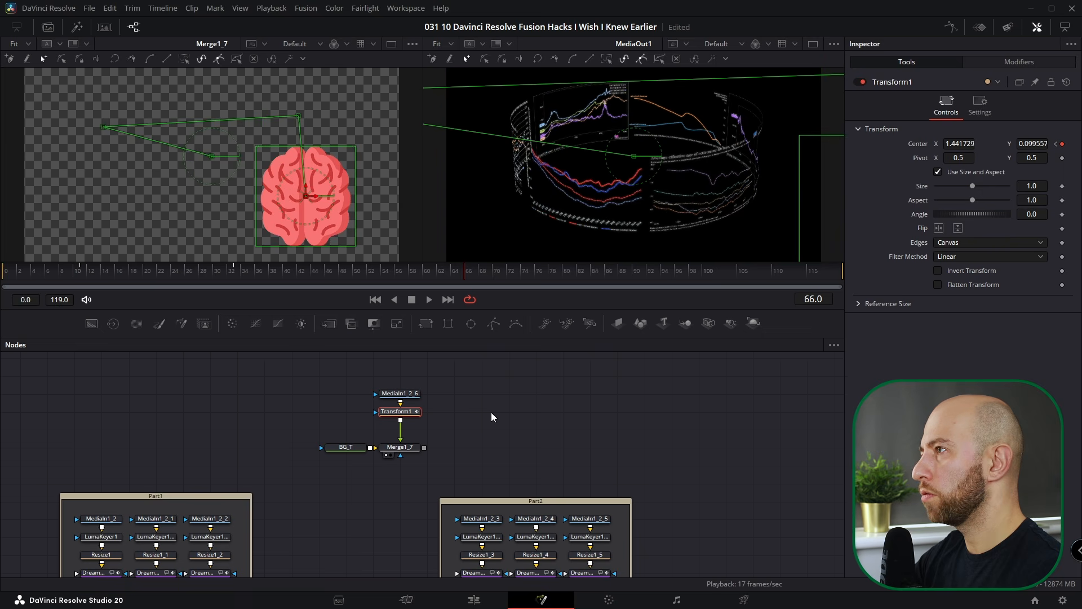
{"action": "key", "text": "alt+bracketleft"}
{"action": "key", "text": "alt+bracketleft"}
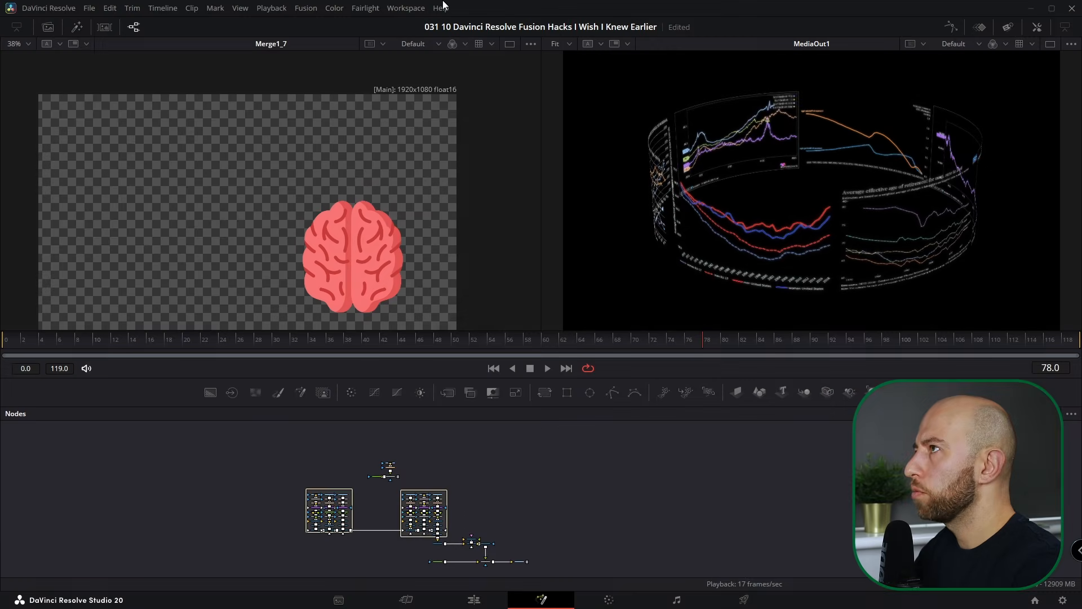
- Apply the Left Flow Fusion layout preset, recentre the nodes, and reopen the Inspector
{"action": "left_click", "coordinate": [412, 10]}
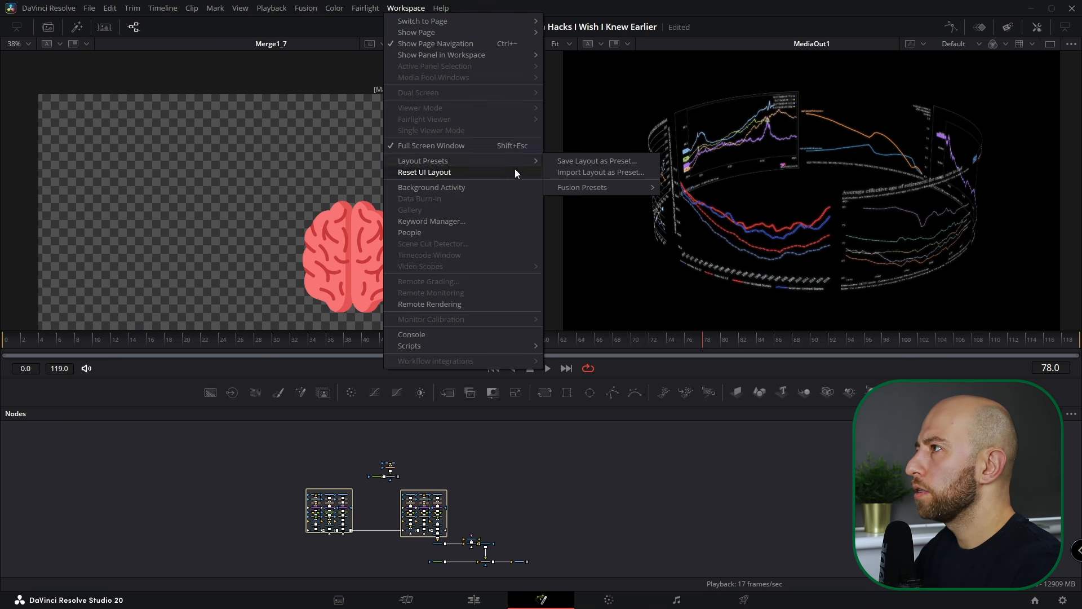
{"action": "mouse_move", "coordinate": [573, 185]}
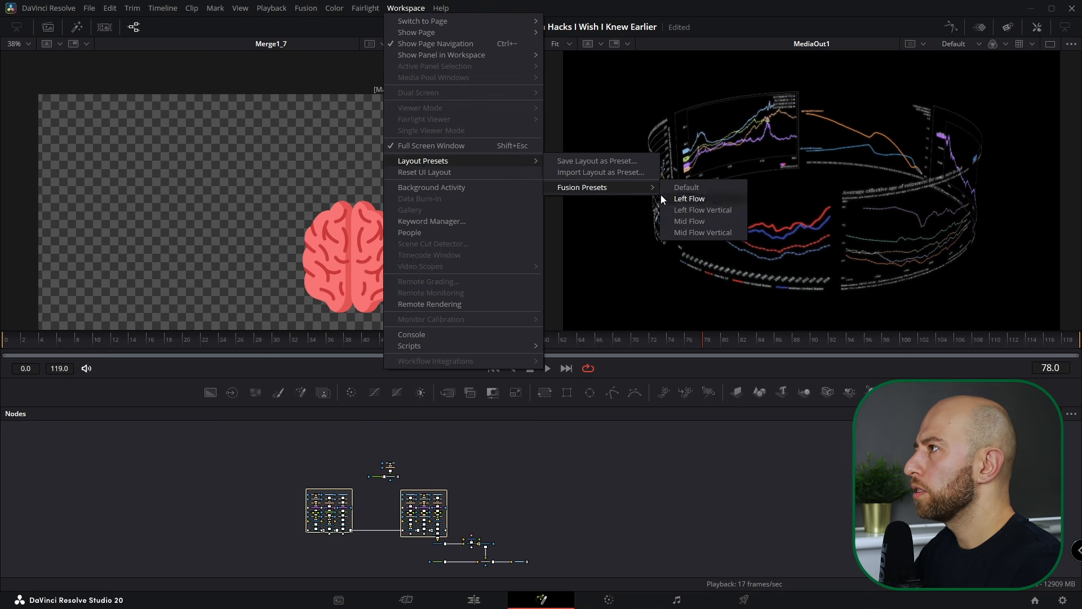
{"action": "left_click", "coordinate": [715, 198]}
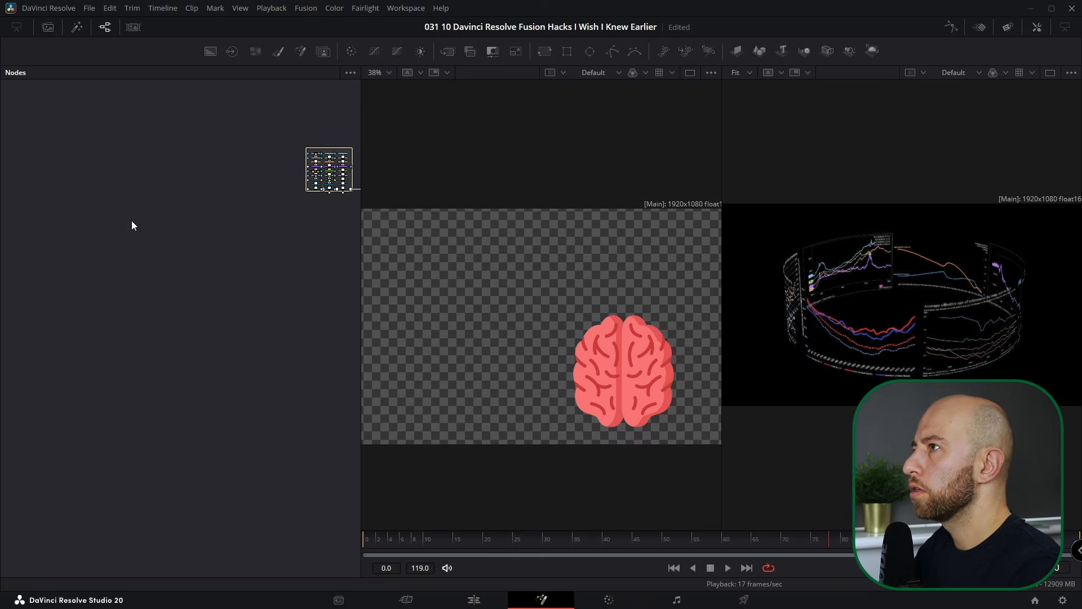
{"action": "left_click_drag", "start_coordinate": [245, 272], "coordinate": [197, 335]}
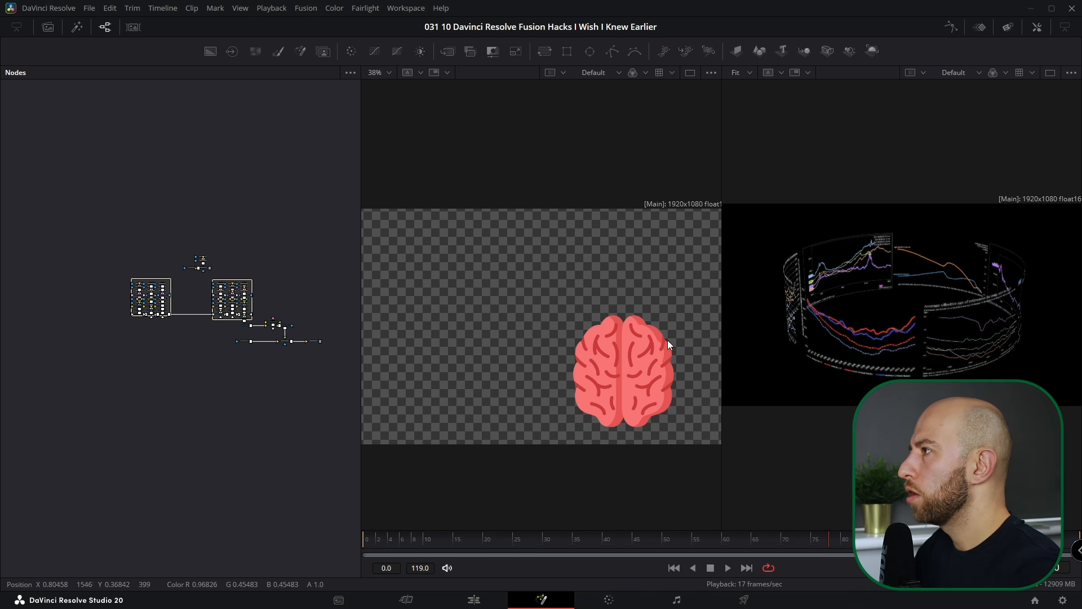
{"action": "left_click", "coordinate": [1038, 27]}
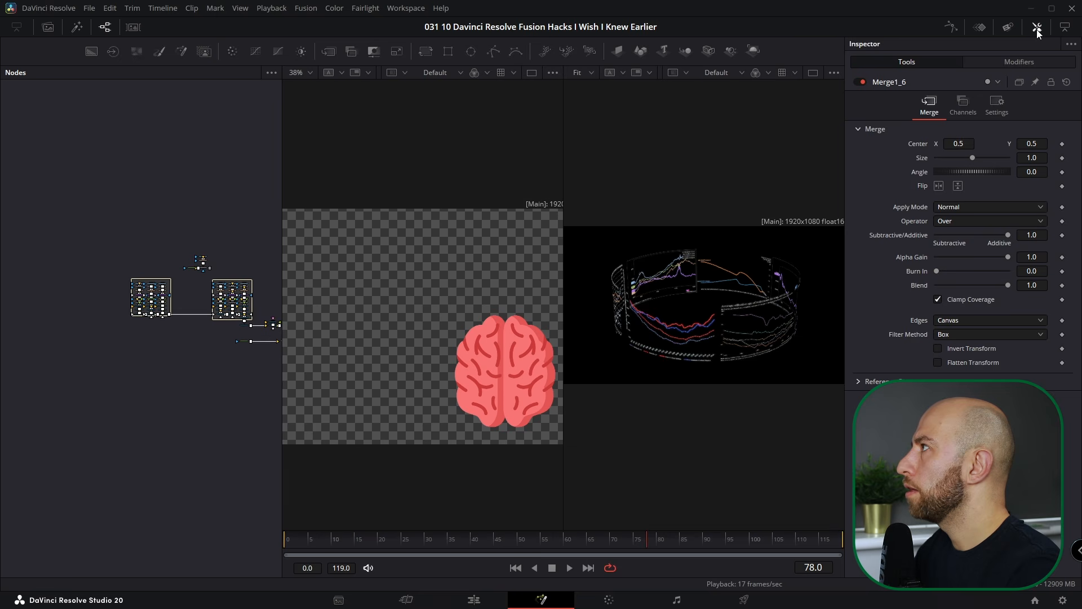
- Hide the Inspector and show a slightly taller Media Pool below the node graph
{"action": "left_click", "coordinate": [1038, 27]}
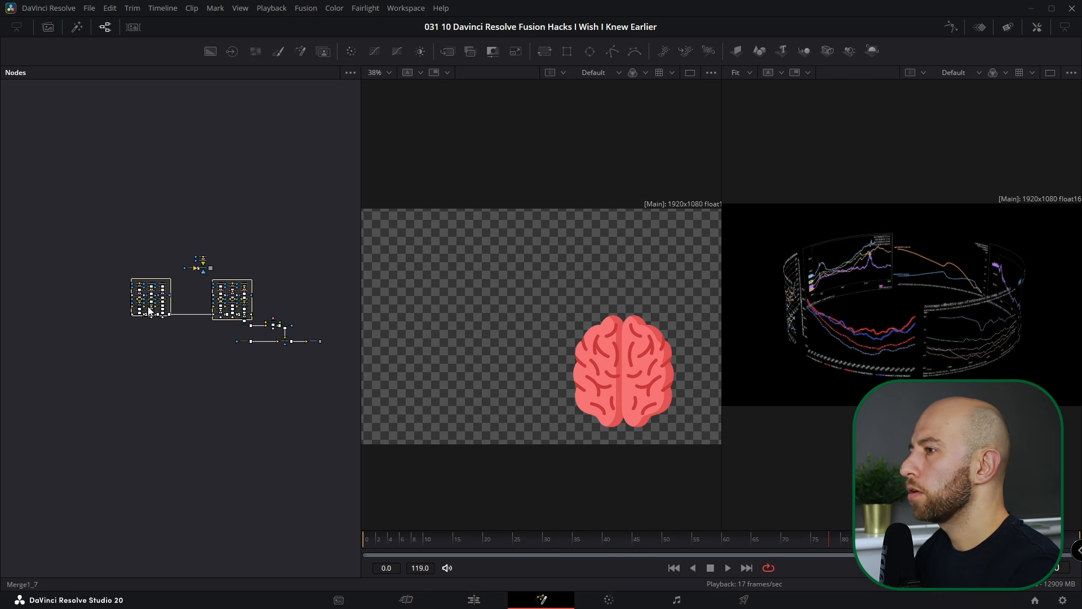
{"action": "left_click", "coordinate": [43, 29]}
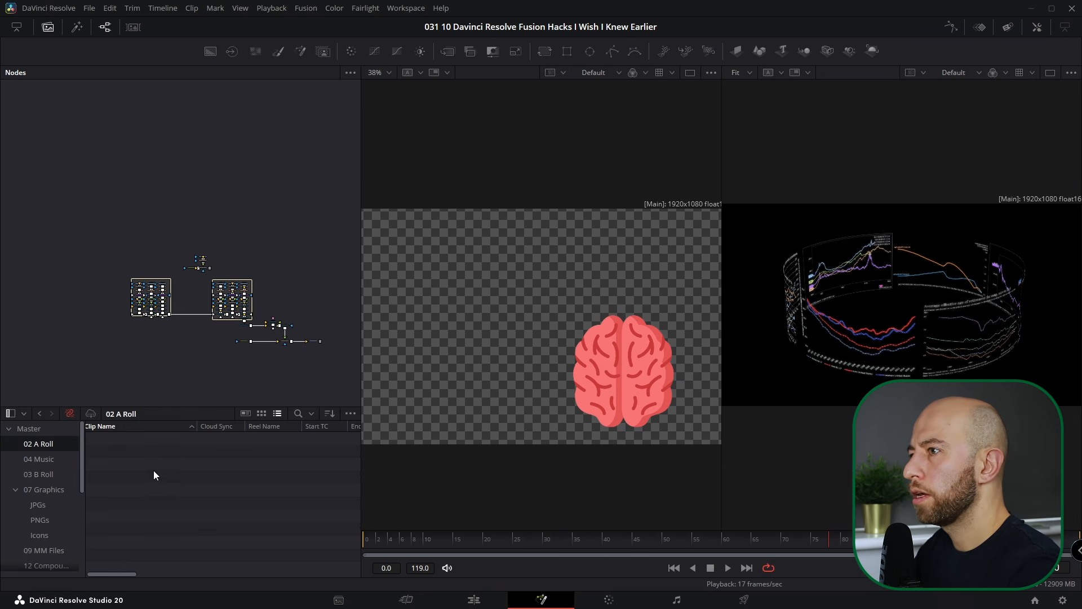
{"action": "left_click_drag", "start_coordinate": [168, 408], "coordinate": [178, 375]}
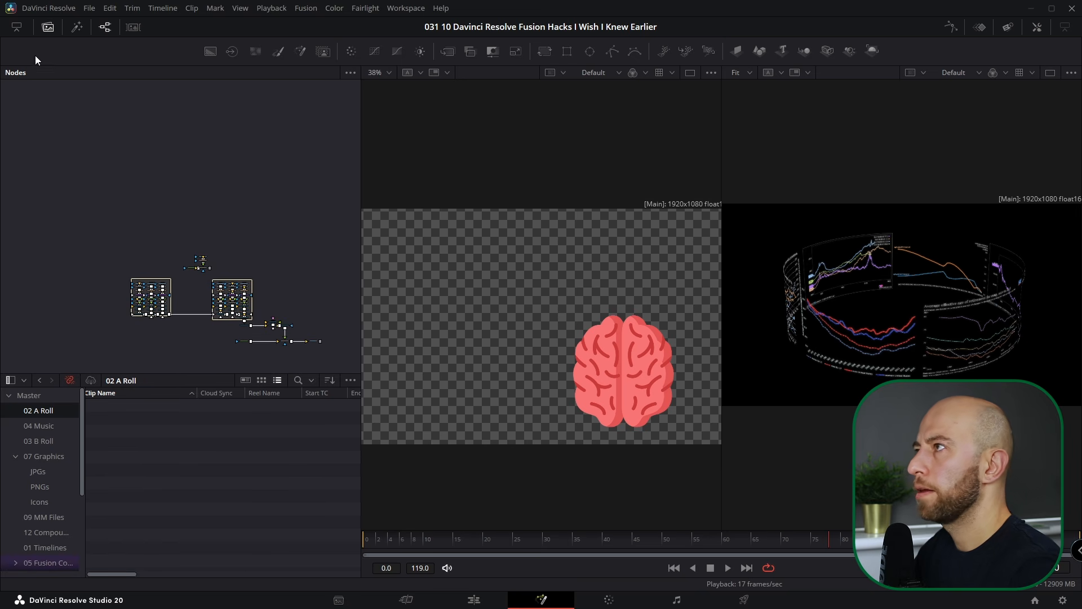
- Apply the Left Flow Vertical Fusion layout preset and toggle the Inspector on and off
{"action": "left_click", "coordinate": [412, 9]}
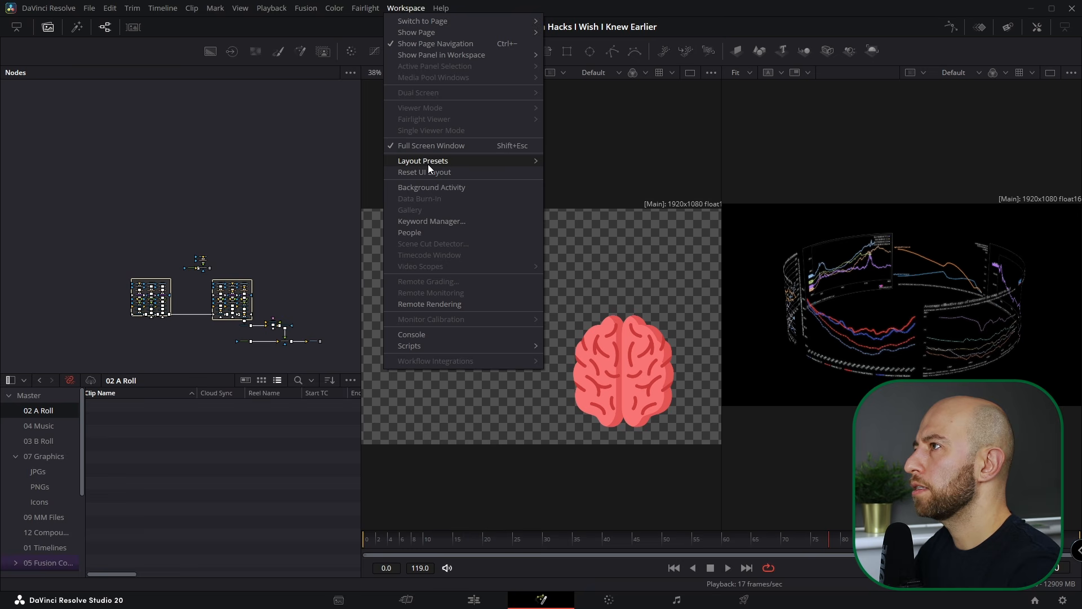
{"action": "mouse_move", "coordinate": [429, 162]}
{"action": "mouse_move", "coordinate": [618, 188]}
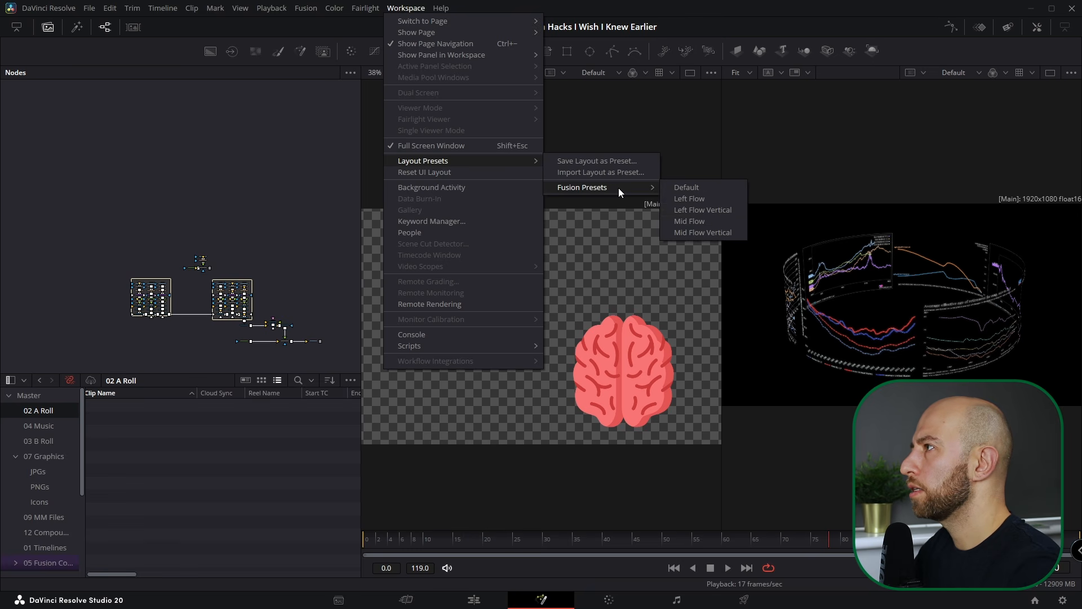
{"action": "left_click", "coordinate": [705, 210]}
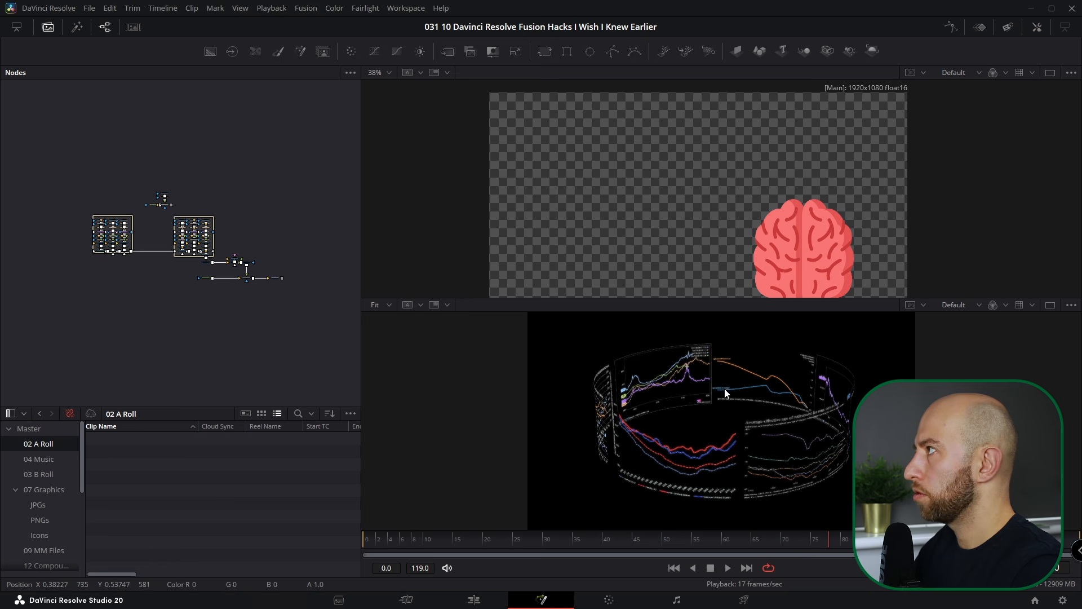
{"action": "left_click", "coordinate": [1037, 27]}
{"action": "left_click", "coordinate": [1038, 28]}
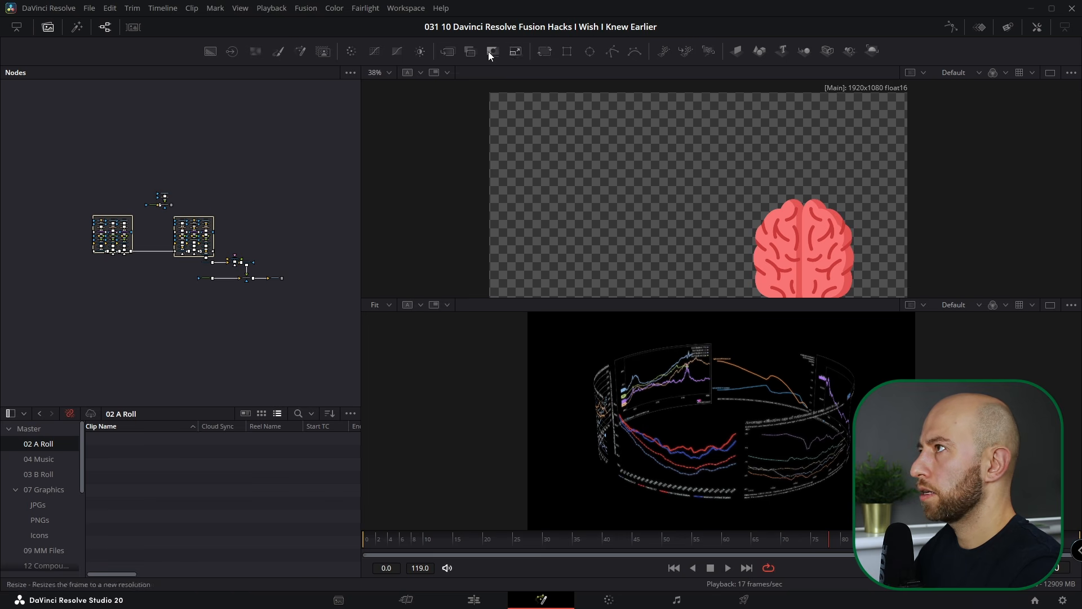
{"action": "left_click", "coordinate": [404, 11]}
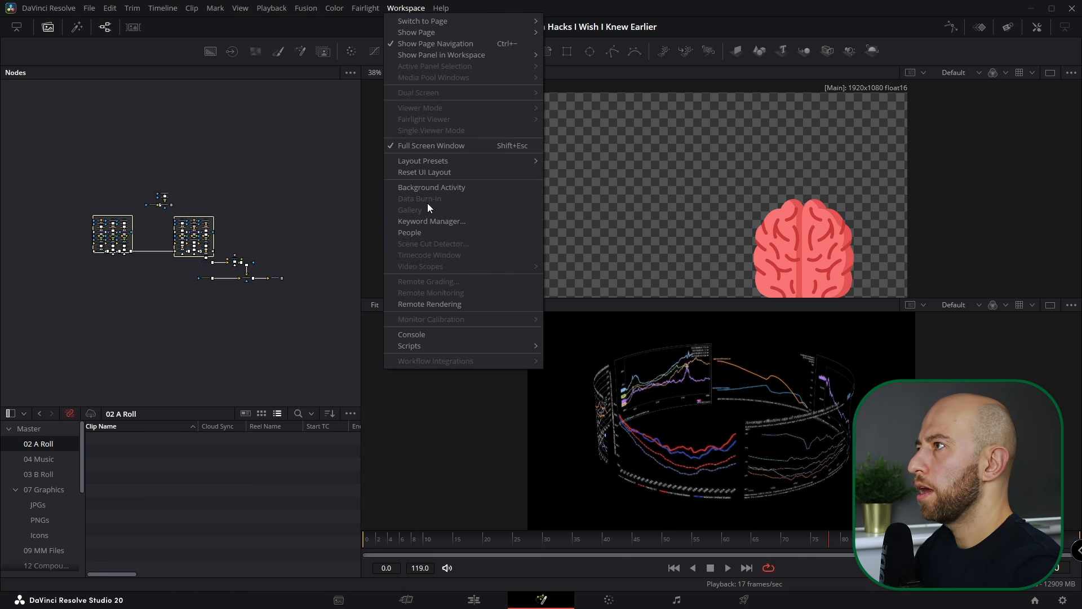
- Apply another Fusion layout preset and show the Inspector for Merge1_6
{"action": "mouse_move", "coordinate": [432, 160]}
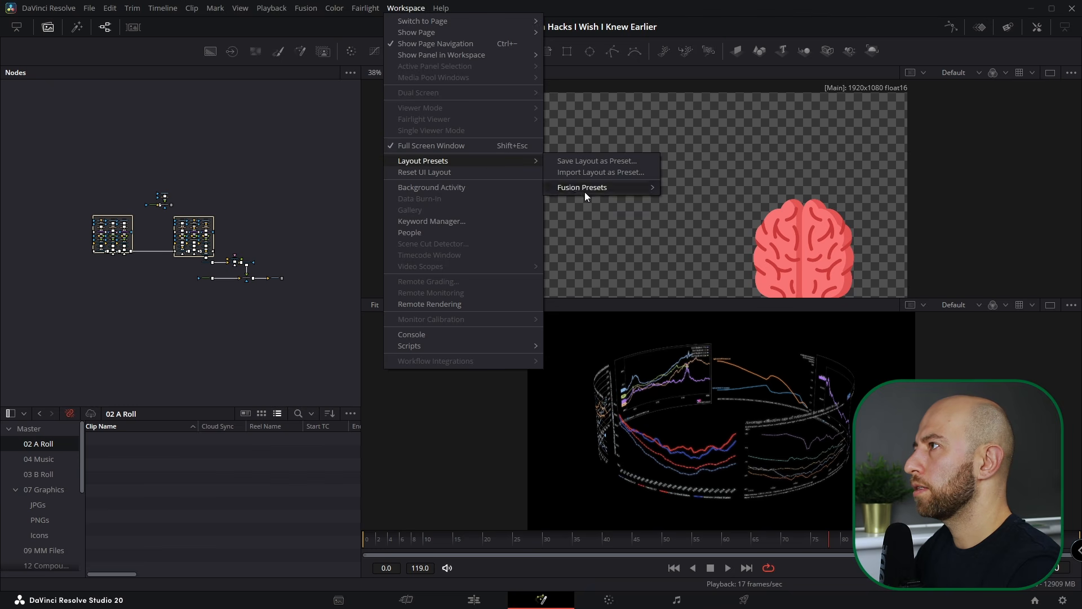
{"action": "mouse_move", "coordinate": [580, 184]}
{"action": "left_click", "coordinate": [703, 219]}
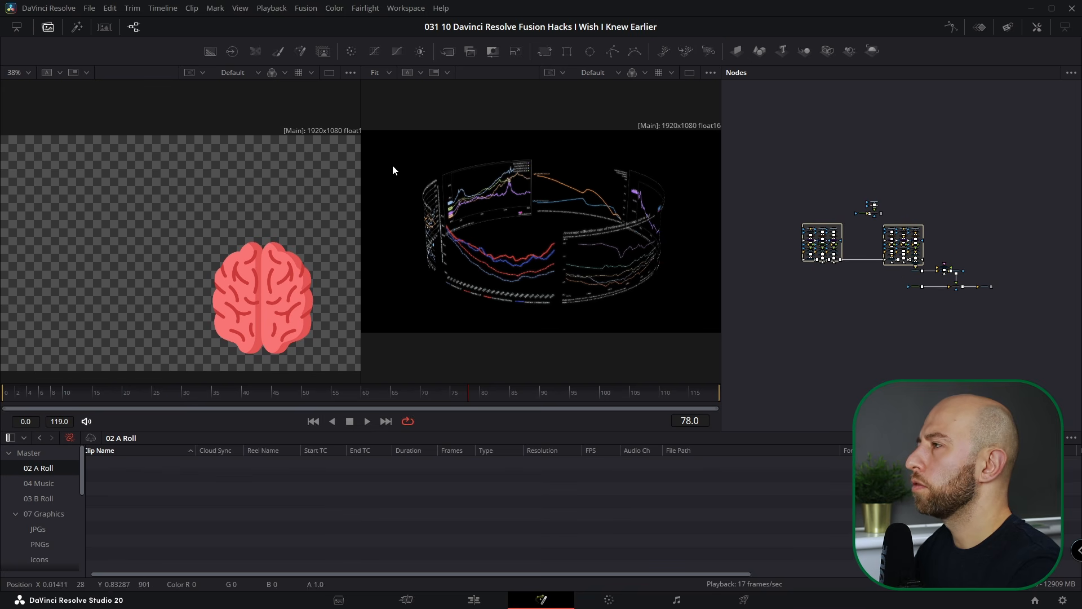
{"action": "left_click", "coordinate": [1037, 26]}
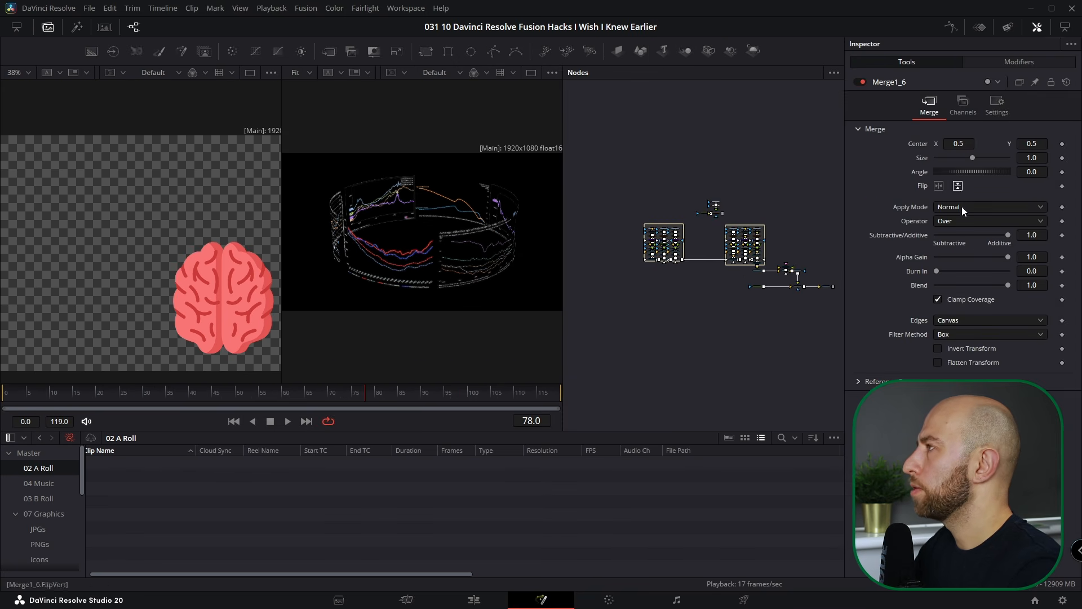
- Widen the node graph by narrowing the side-by-side viewers, and hide the Media Pool
{"action": "scroll", "coordinate": [746, 259], "scroll_direction": "up", "scroll_amount": 5}
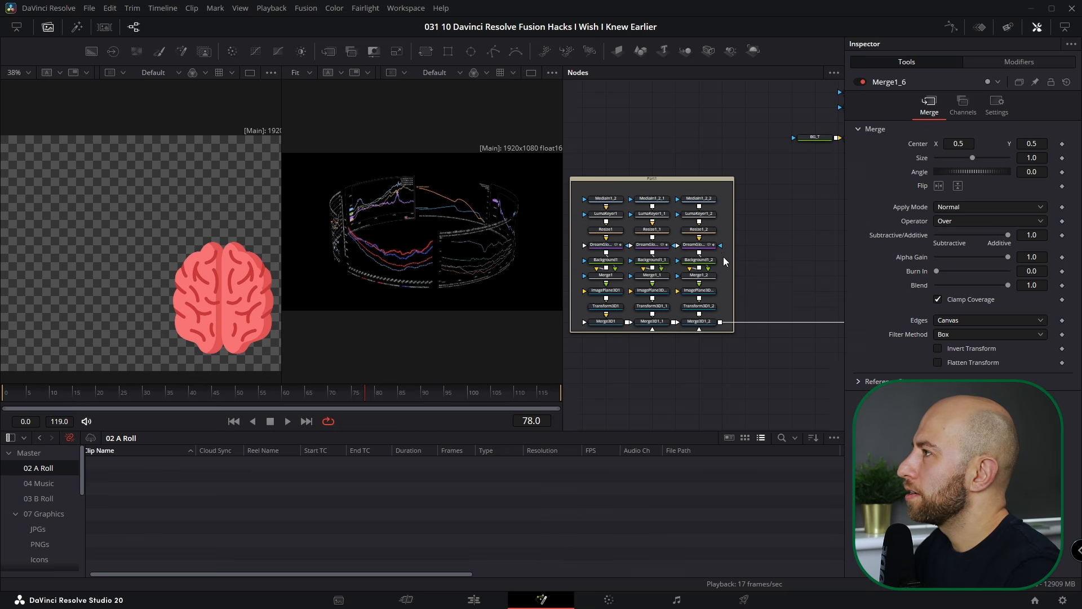
{"action": "left_click_drag", "start_coordinate": [563, 273], "coordinate": [332, 273]}
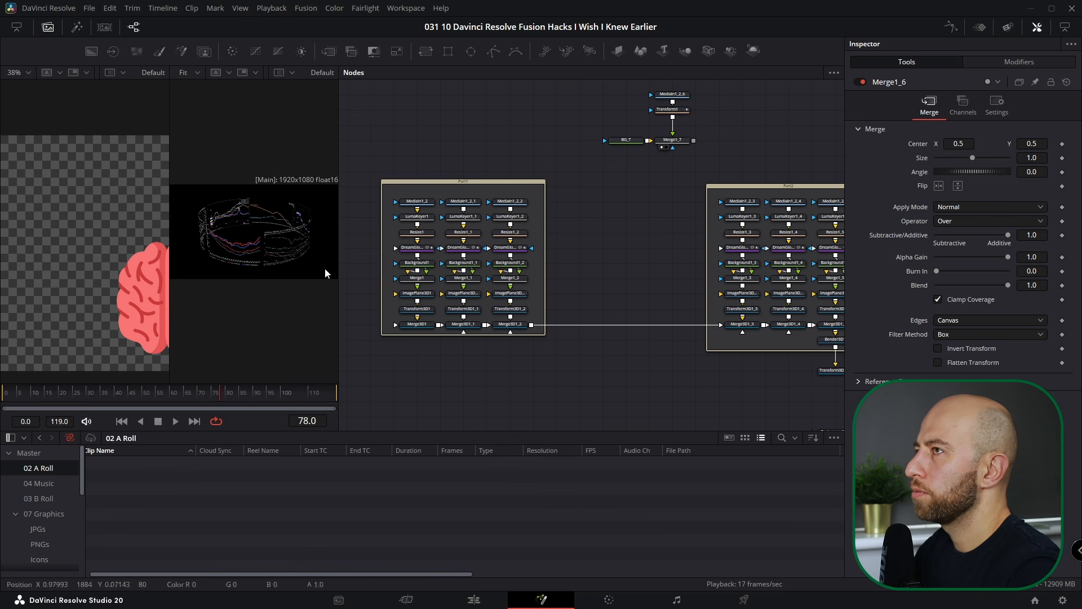
{"action": "left_click", "coordinate": [48, 27]}
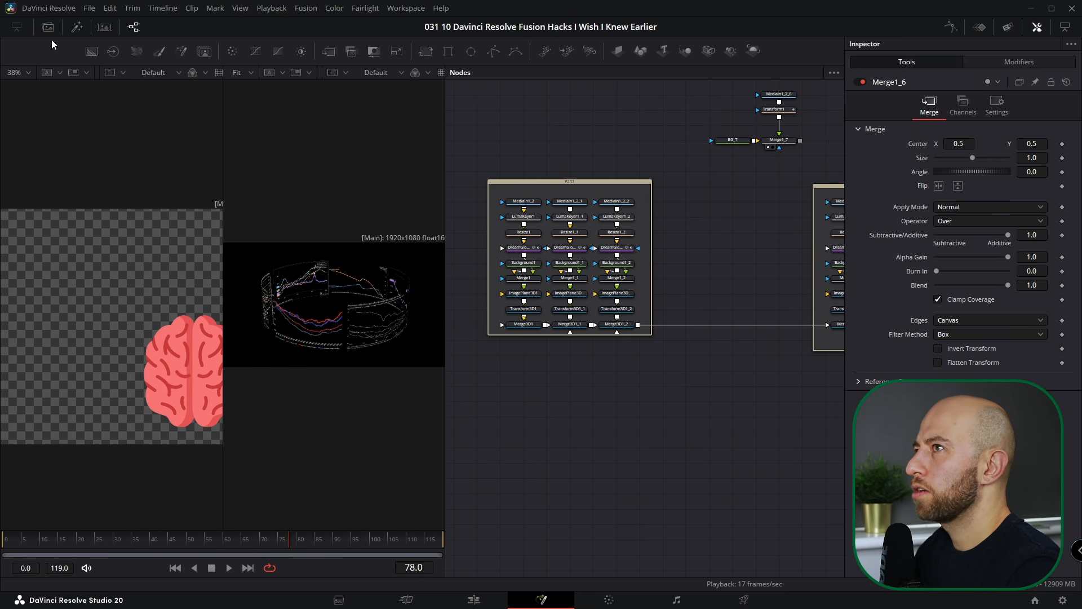
{"action": "scroll", "coordinate": [698, 341], "scroll_direction": "down", "scroll_amount": 3}
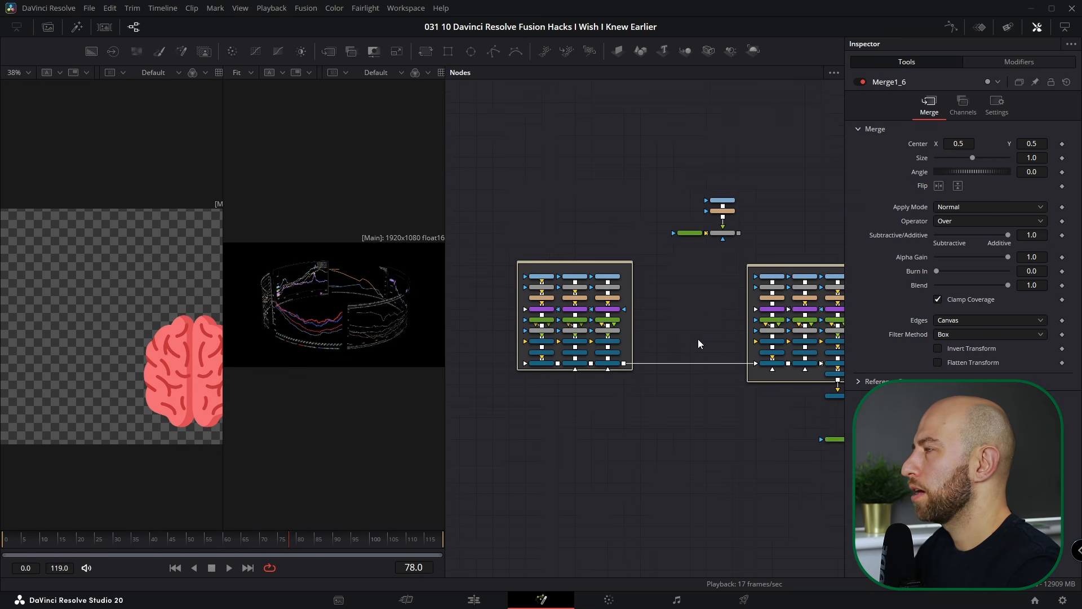
{"action": "left_click", "coordinate": [394, 9]}
- Apply the Mid Flow Vertical Fusion layout preset and recentre the nodes
{"action": "mouse_move", "coordinate": [418, 161]}
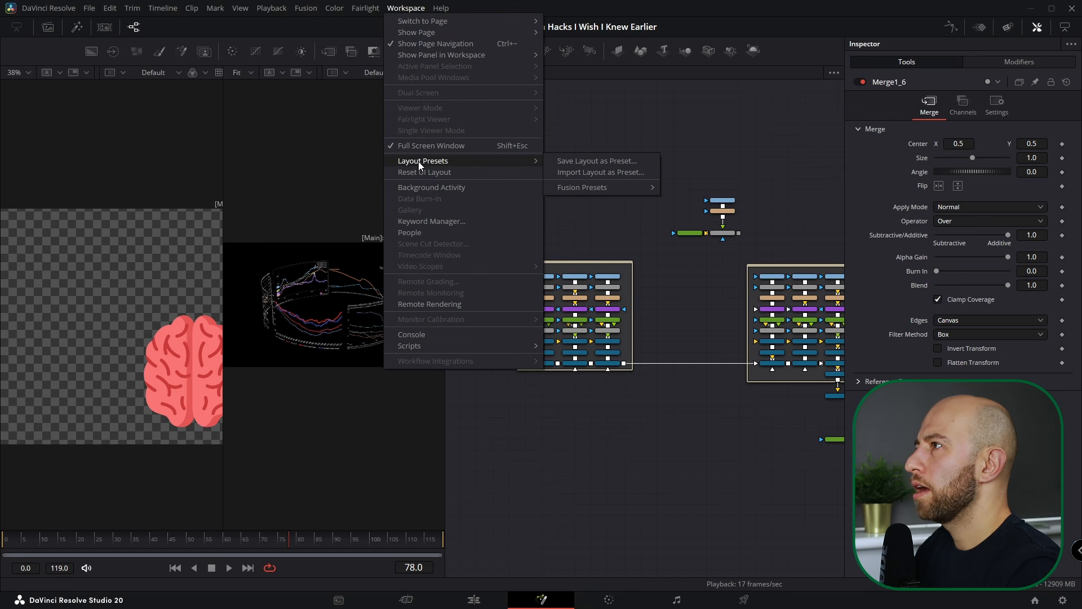
{"action": "mouse_move", "coordinate": [607, 188]}
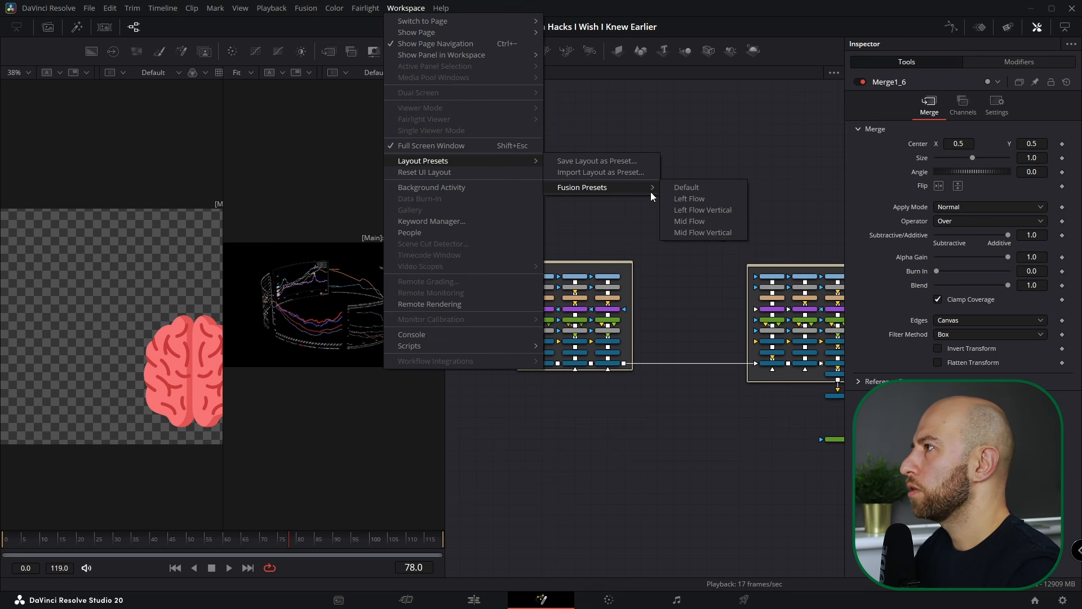
{"action": "left_click", "coordinate": [691, 232]}
{"action": "scroll", "coordinate": [746, 267], "scroll_direction": "down", "scroll_amount": 2}
{"action": "left_click_drag", "start_coordinate": [745, 267], "coordinate": [670, 259]}
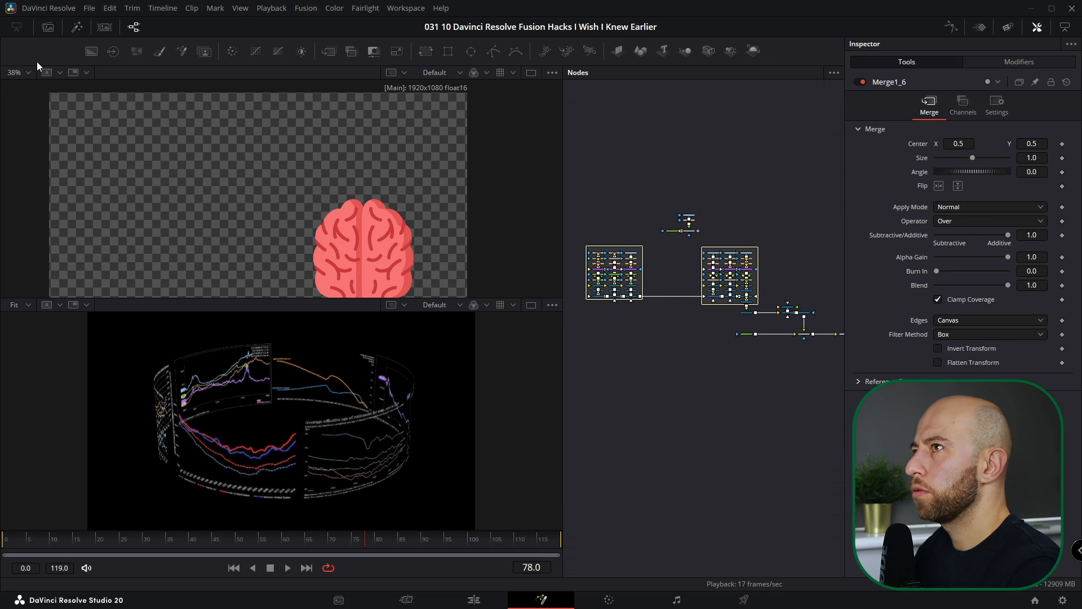
- Show the Media Pool at the bottom and widen the node graph panel
{"action": "left_click", "coordinate": [54, 33]}
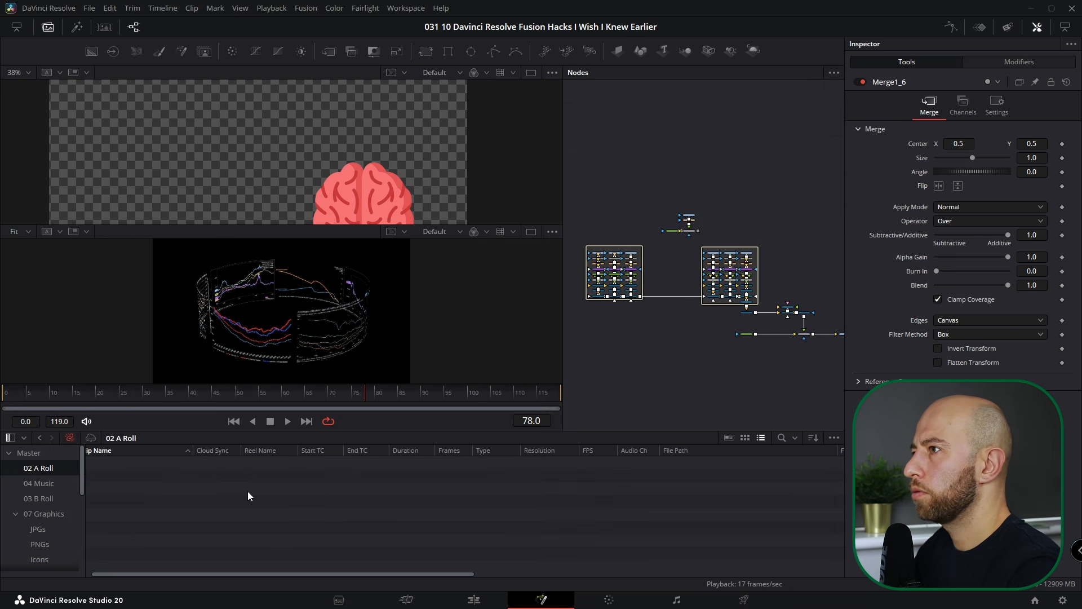
{"action": "scroll", "coordinate": [713, 227], "scroll_direction": "down", "scroll_amount": 2}
{"action": "scroll", "coordinate": [668, 231], "scroll_direction": "up", "scroll_amount": 2}
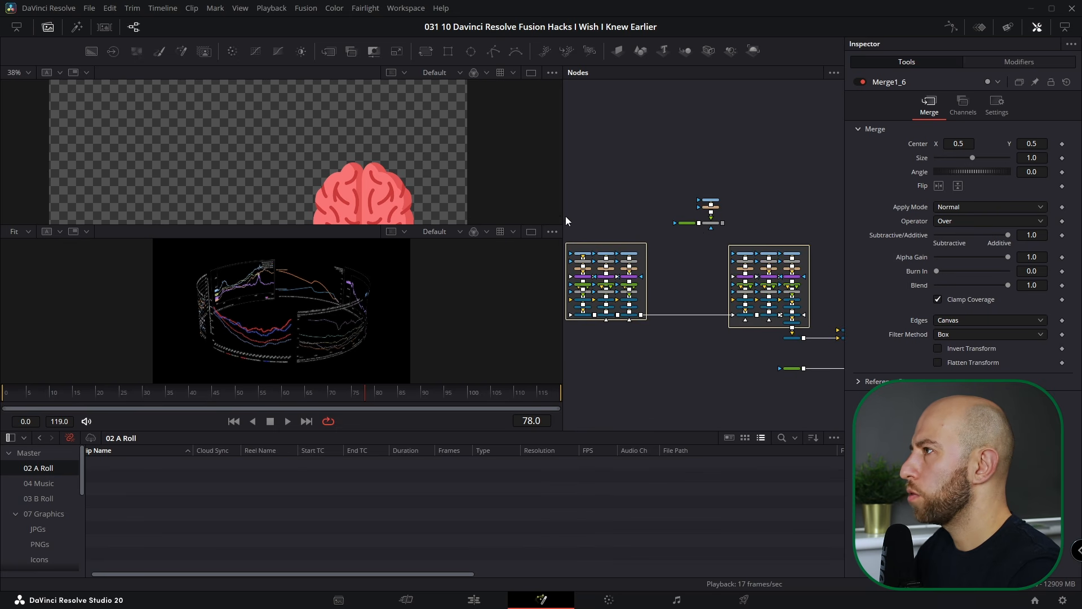
{"action": "left_click_drag", "start_coordinate": [563, 216], "coordinate": [416, 248]}
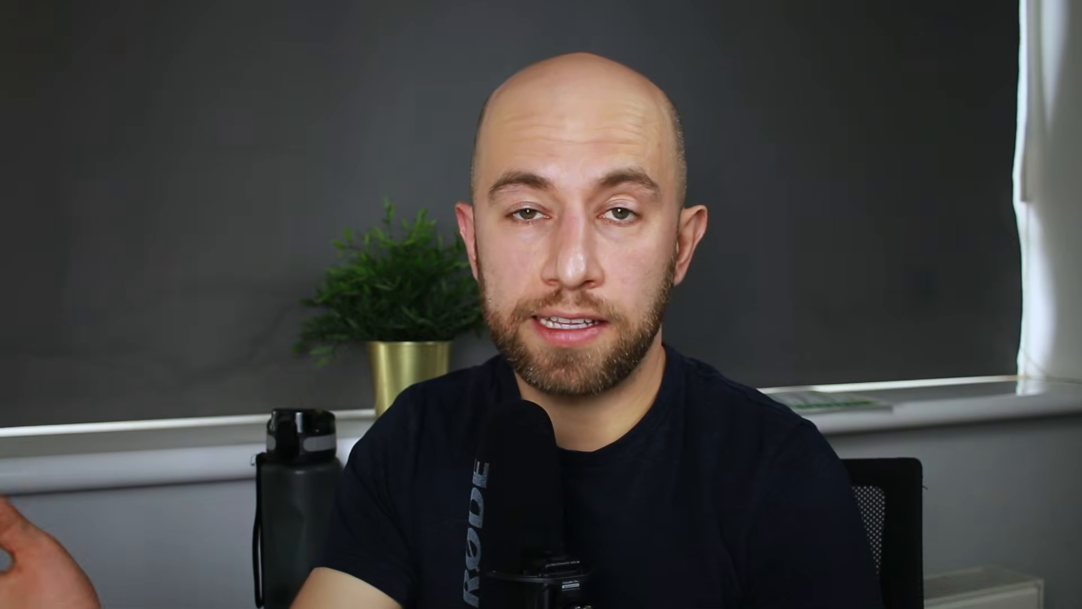